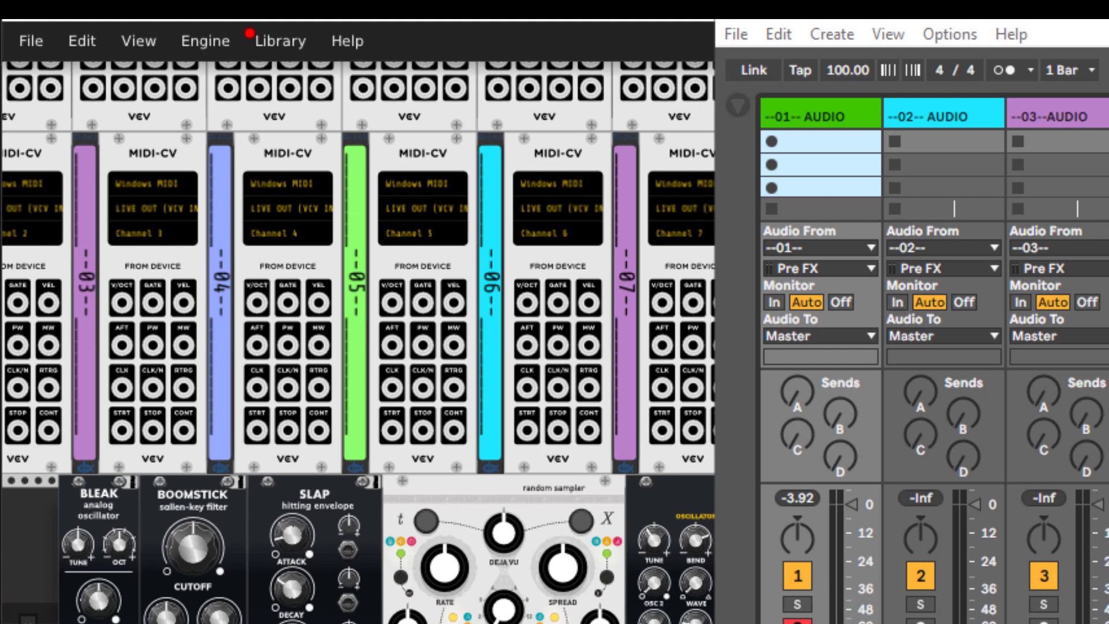
Step: Look across the audio tracks to the MIDI group and select the --01-- MIDI track to show its Ext. Instrument device
scroll(934, 361, right, 6)
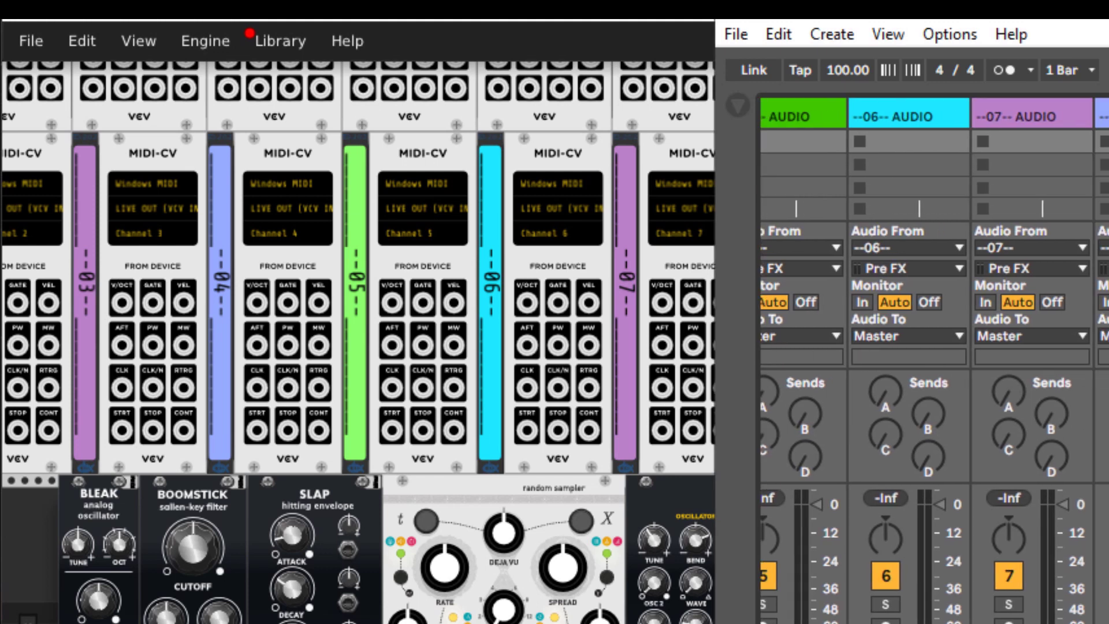
scroll(1105, 190, right, 15)
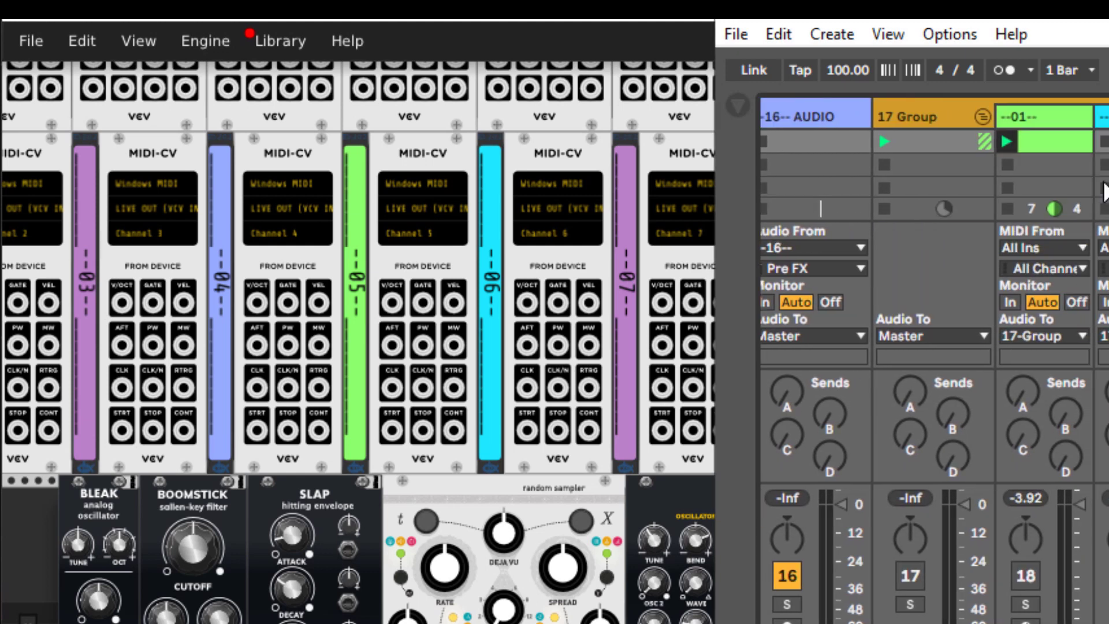
click(1065, 120)
click(1104, 117)
click(1064, 119)
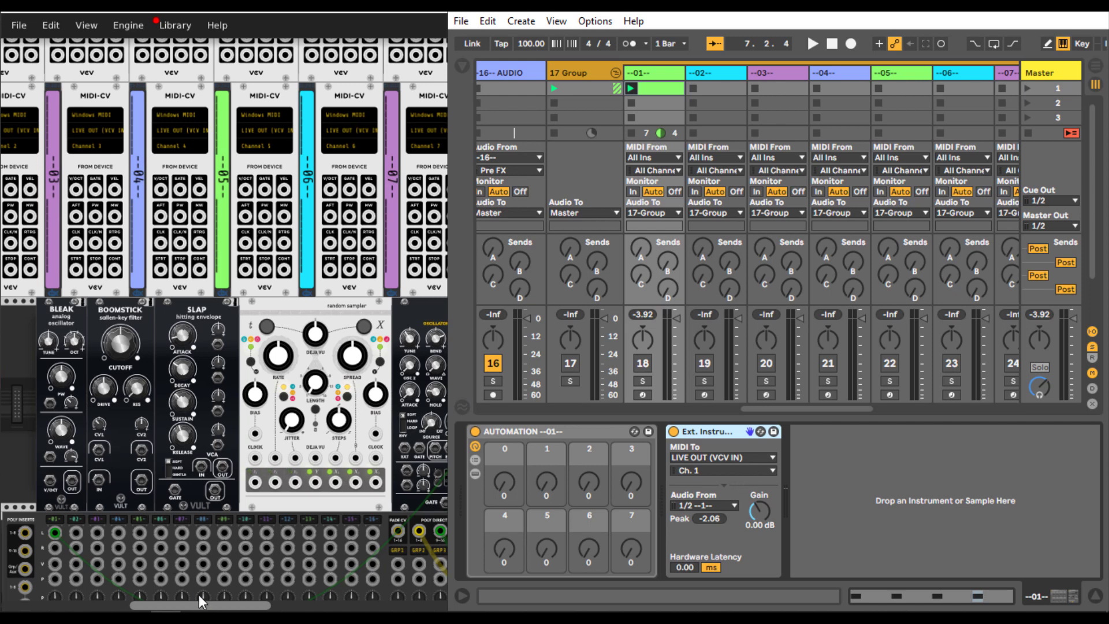
Step: View the Channel 1 MIDI-CV module in VCV Rack, then return to the first audio tracks in Ableton Live
drag(211, 605, 149, 605)
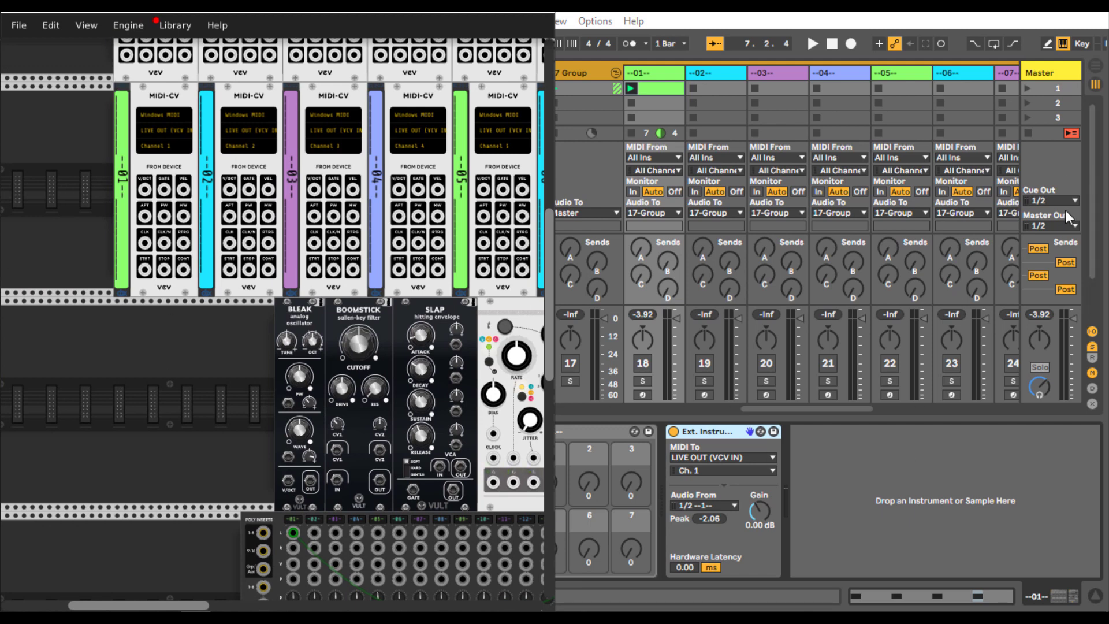
click(848, 17)
drag(778, 408, 509, 403)
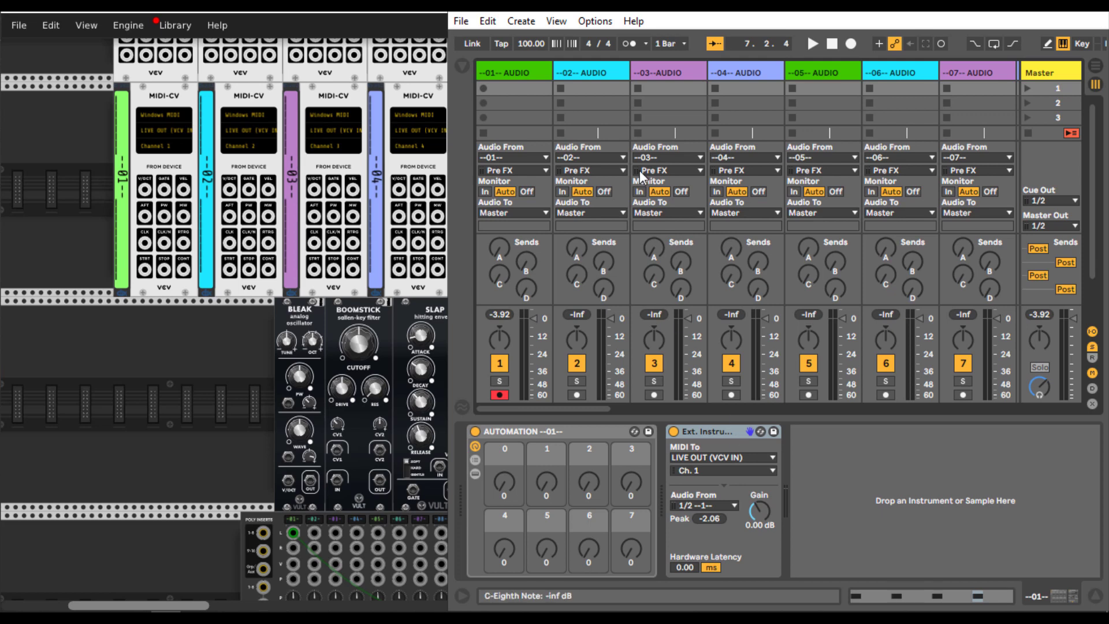
Step: Review the audio driver, device, sample rate and latency settings in the preferences, then close them
click(595, 21)
click(641, 457)
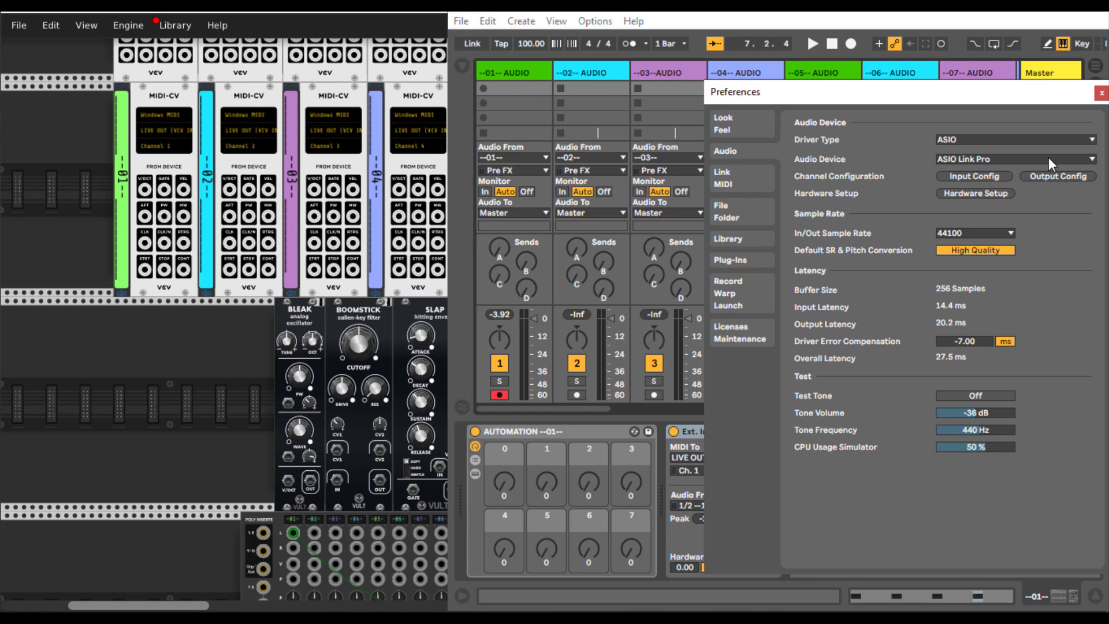
click(1102, 93)
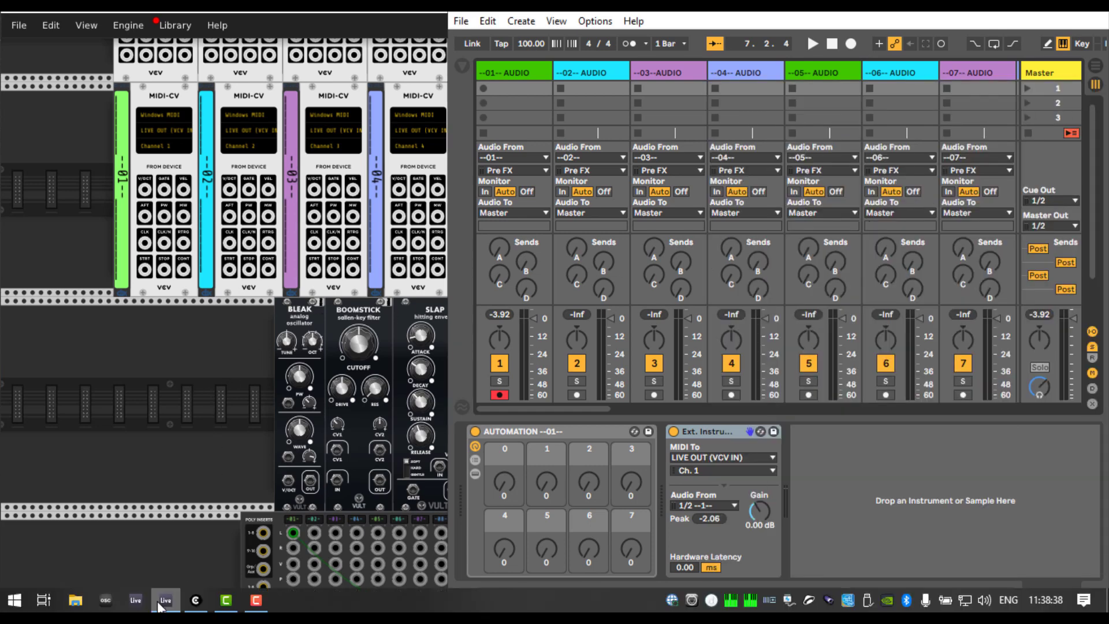
Step: Switch to VCV Rack and examine the AUDIO-64 module's connections, then return to the drum synth and MixMaster modules
drag(104, 605, 251, 605)
drag(92, 446, 445, 518)
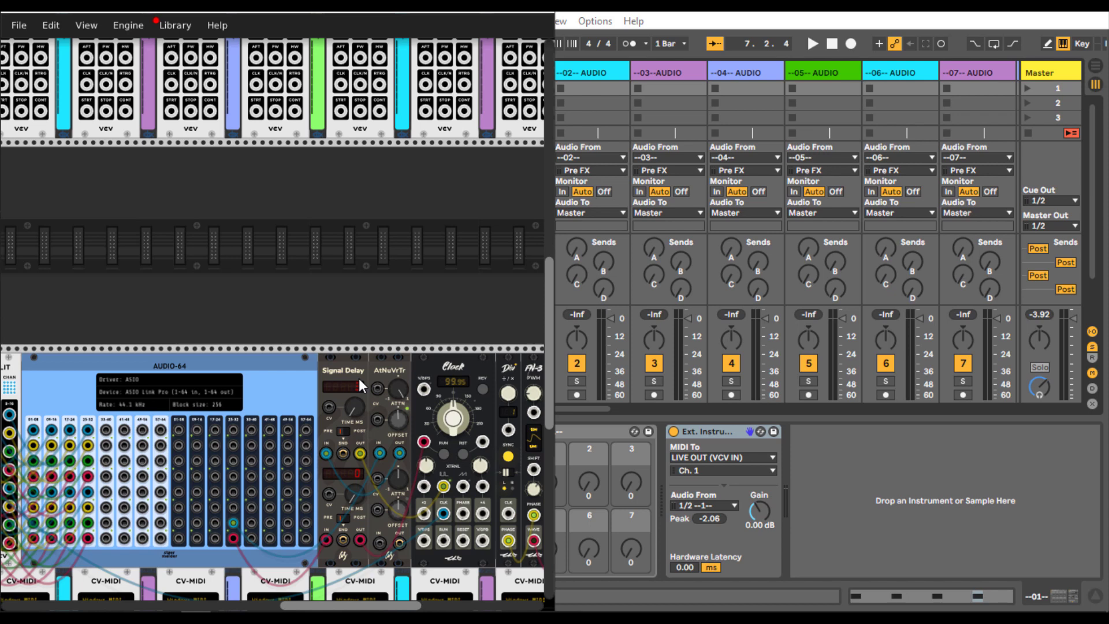
drag(379, 607, 212, 607)
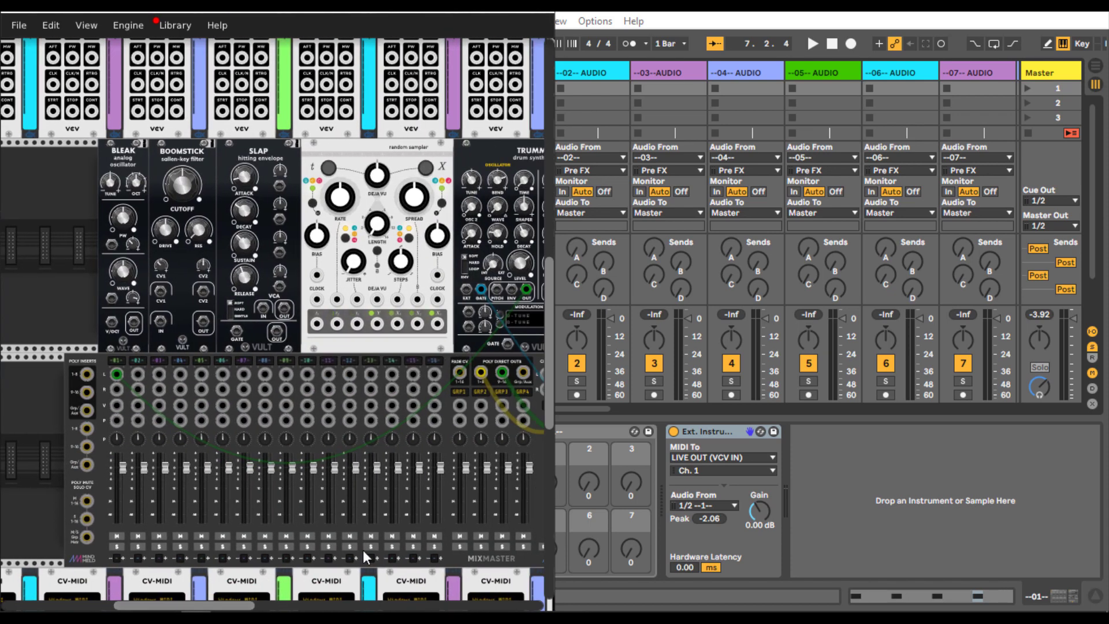
Step: In Ableton Live, record a two-bar loop into the first clip slot of the --01-- AUDIO track
click(566, 404)
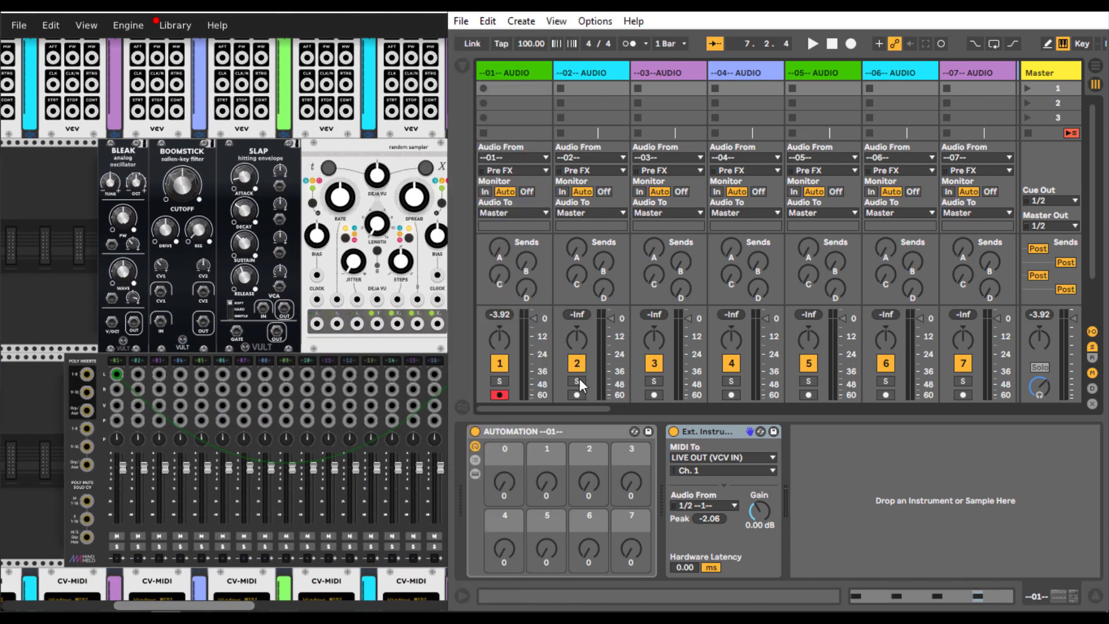
drag(561, 407, 835, 380)
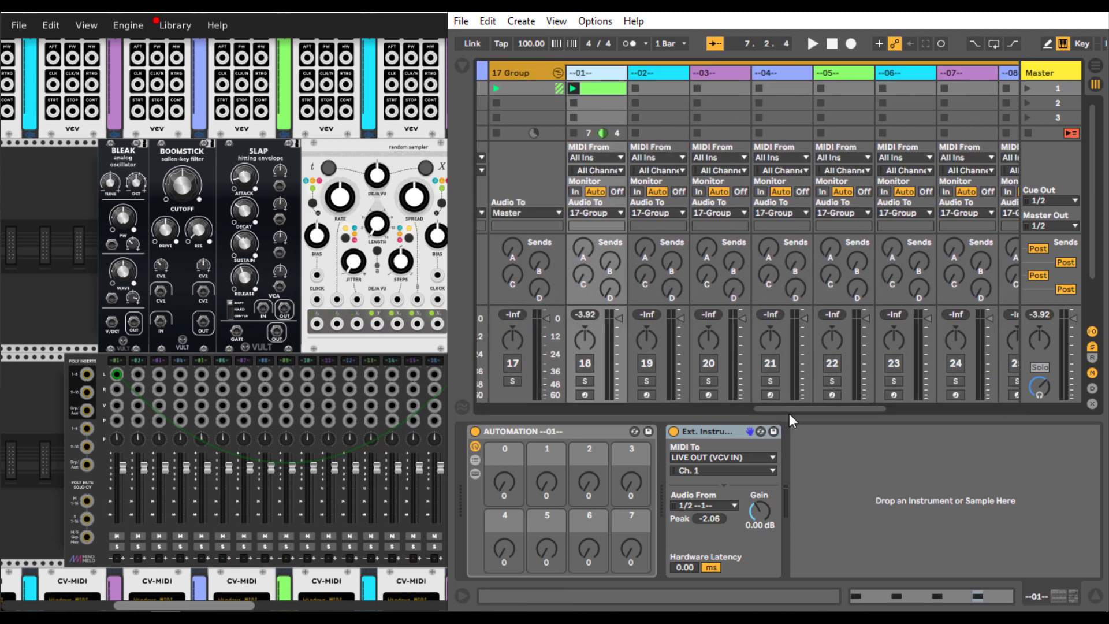
drag(789, 409, 511, 393)
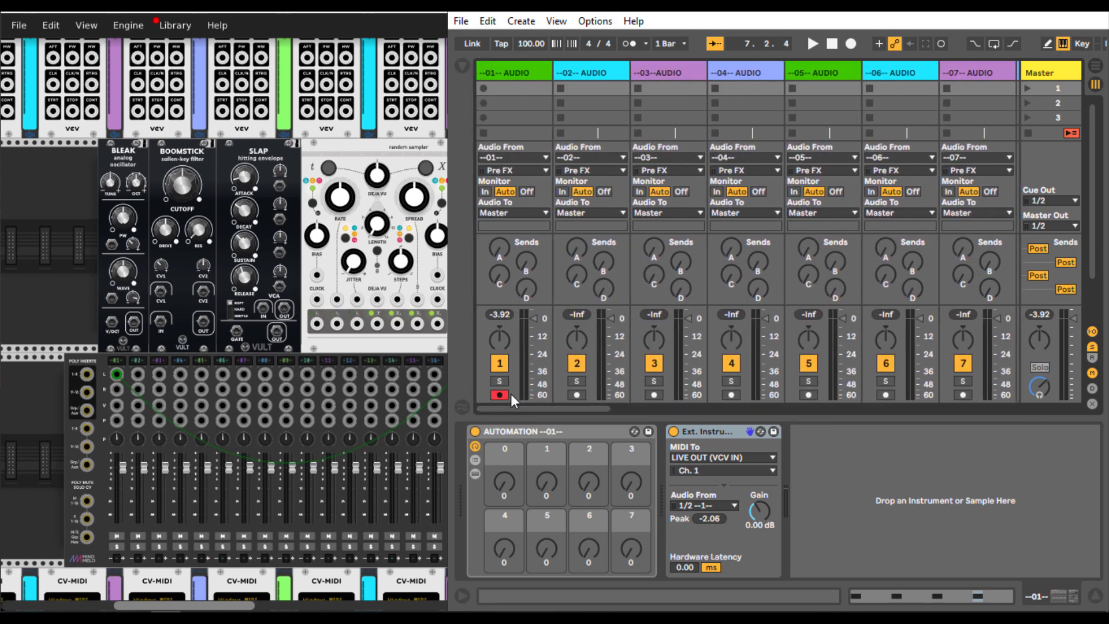
click(485, 89)
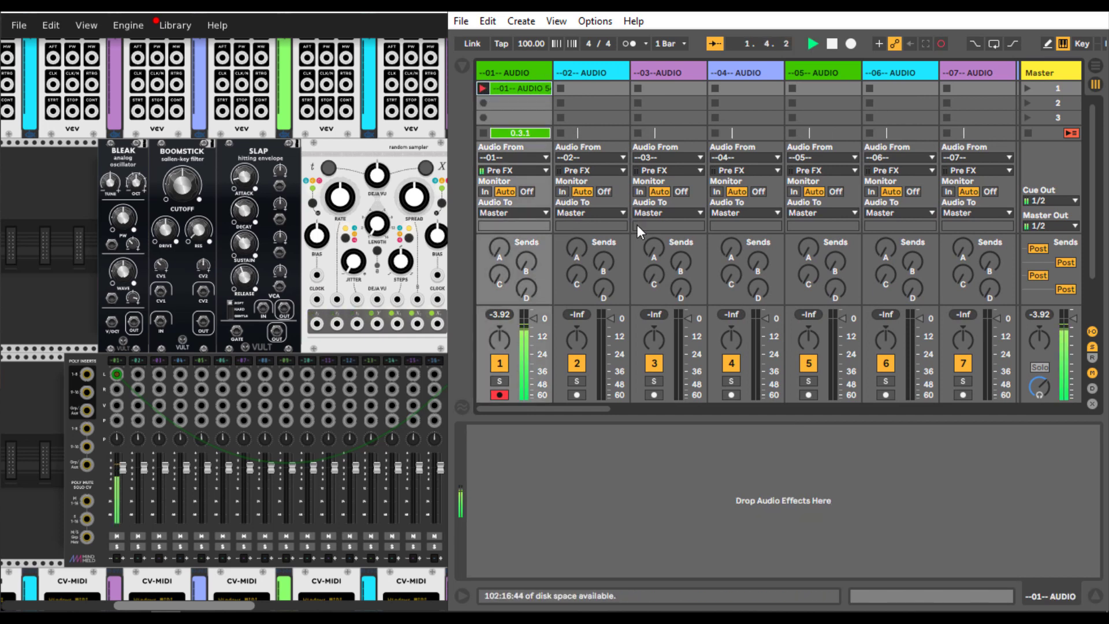
click(484, 88)
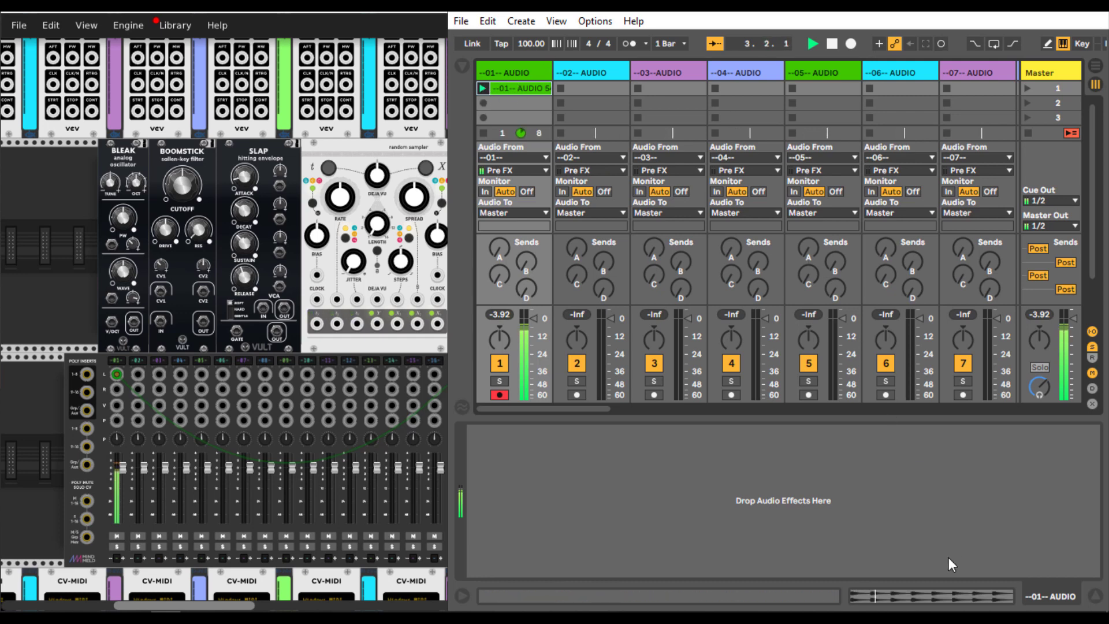
Step: Open the recorded clip's waveform, stop playback and examine the hit at bar 2 against the grid
click(945, 594)
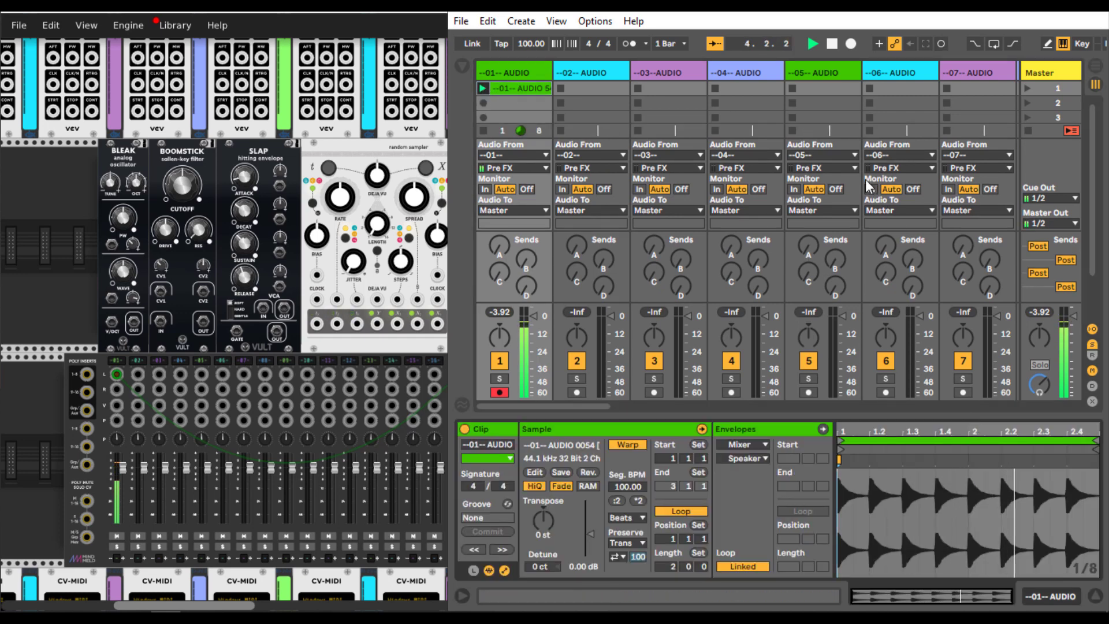
drag(976, 430, 936, 479)
drag(937, 434, 945, 478)
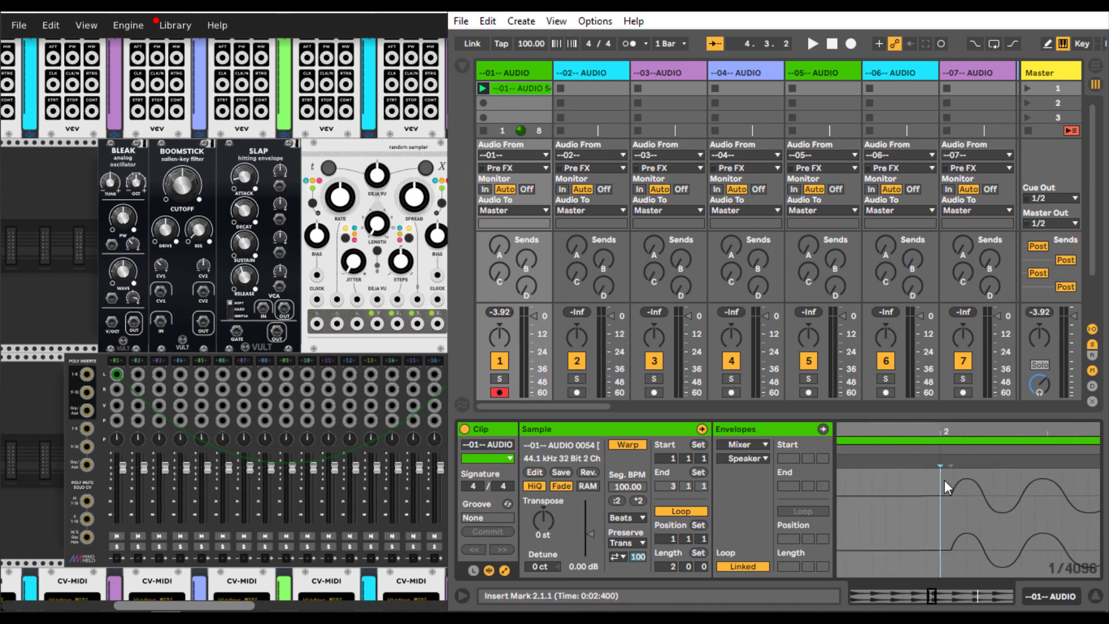
drag(945, 433, 955, 484)
drag(955, 429, 970, 428)
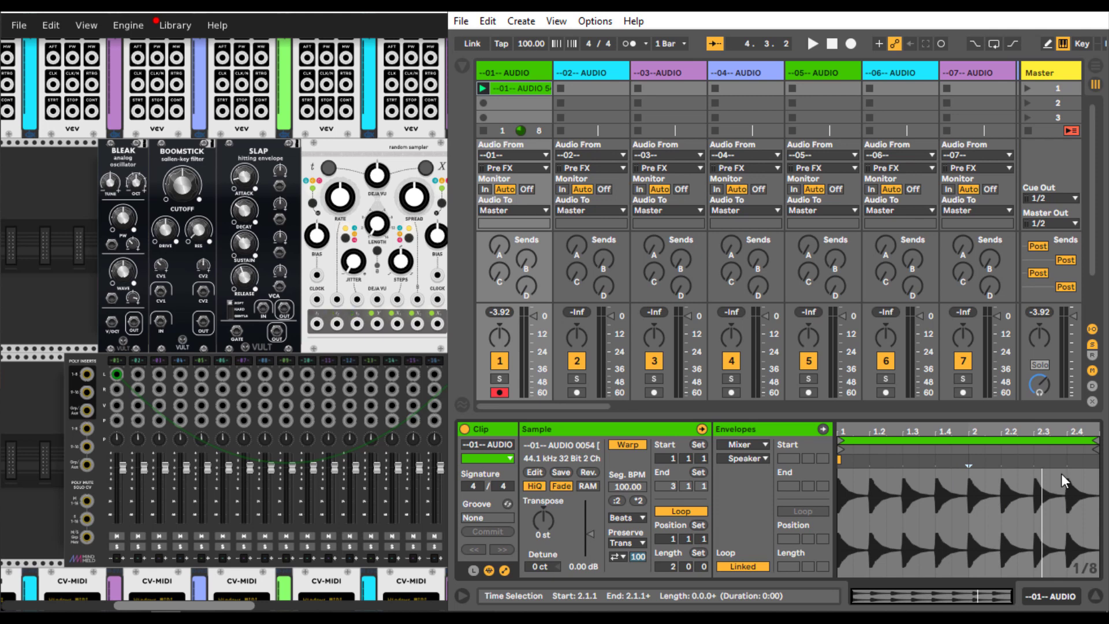
drag(1067, 435, 1051, 396)
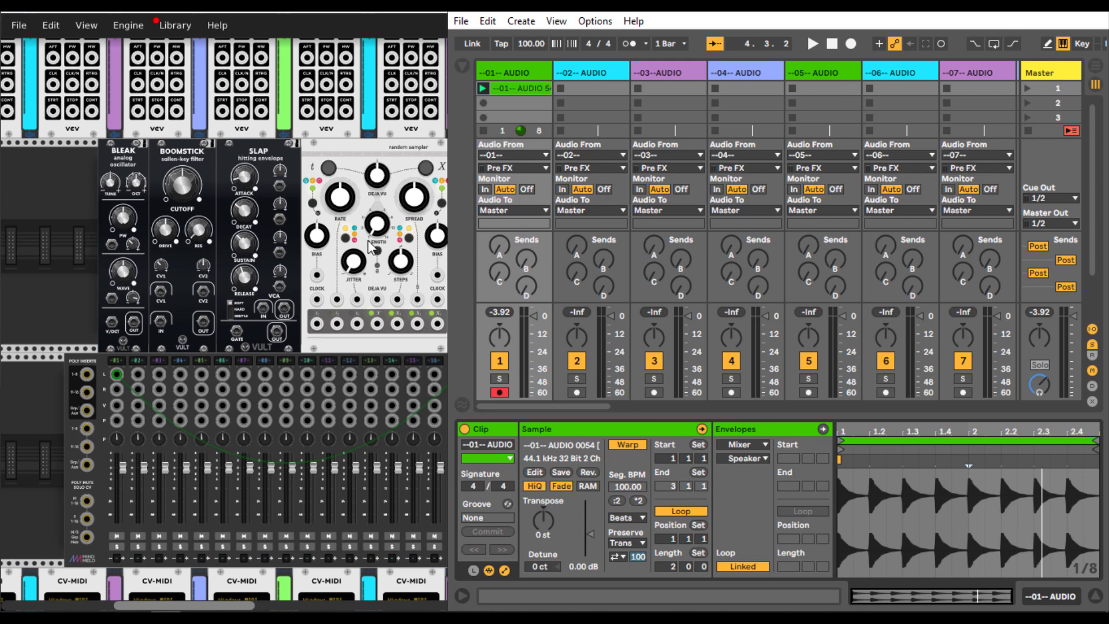
Step: Patch the Trummor drum synth's gate input from the Channel 1 MIDI-CV gate output and open the --01-- track's MIDI clip
click(53, 314)
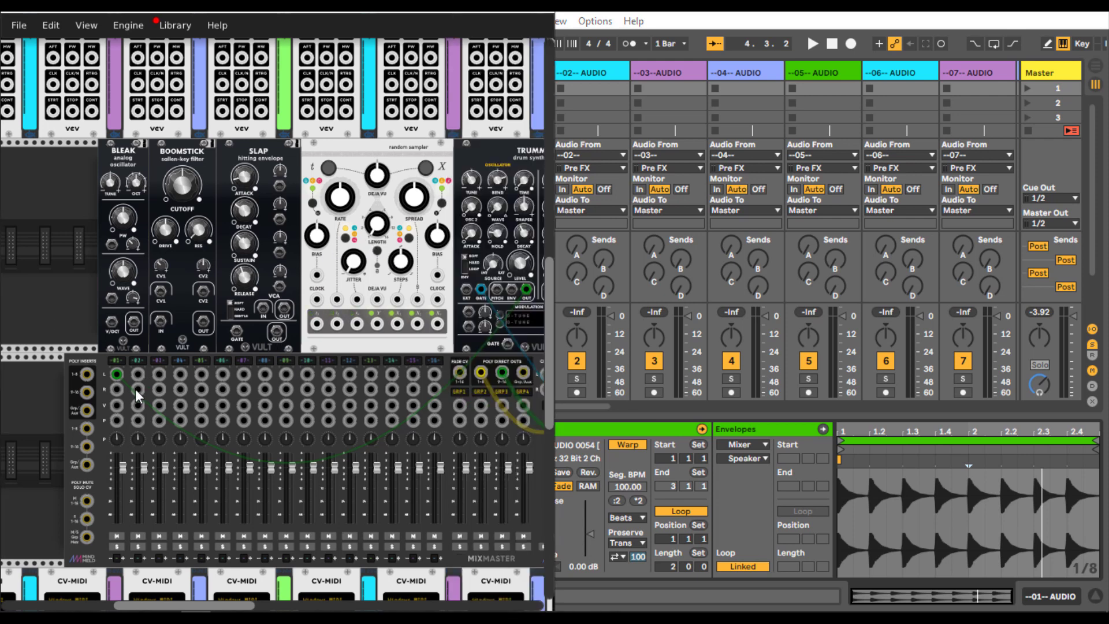
right_click(480, 292)
drag(480, 292, 135, 127)
drag(588, 407, 854, 405)
click(702, 88)
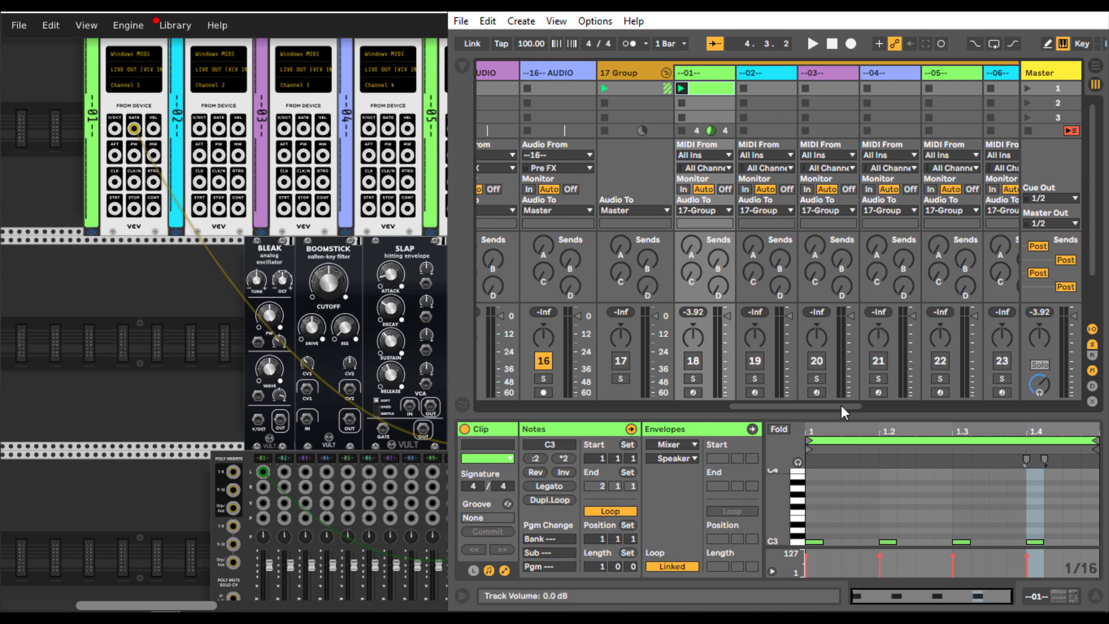
Step: Cut the recorded clip from the first slot of the --01-- AUDIO track
drag(852, 403, 550, 396)
click(523, 88)
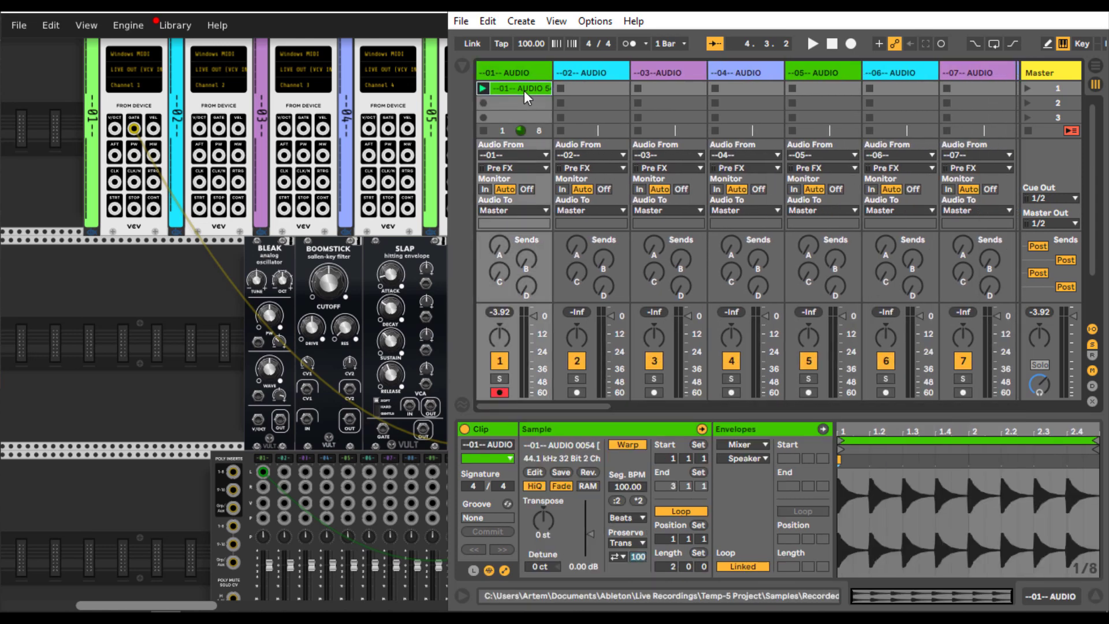
right_click(524, 92)
click(531, 99)
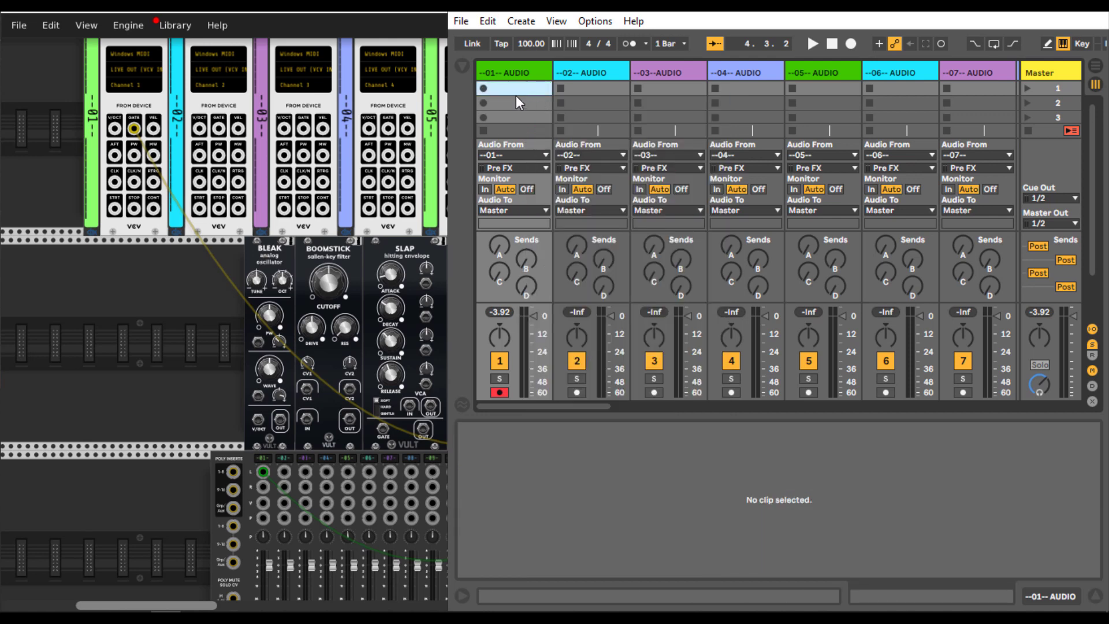
Step: Record another two-bar loop of the MIDI-triggered drum into the first slot of --01-- AUDIO
click(483, 92)
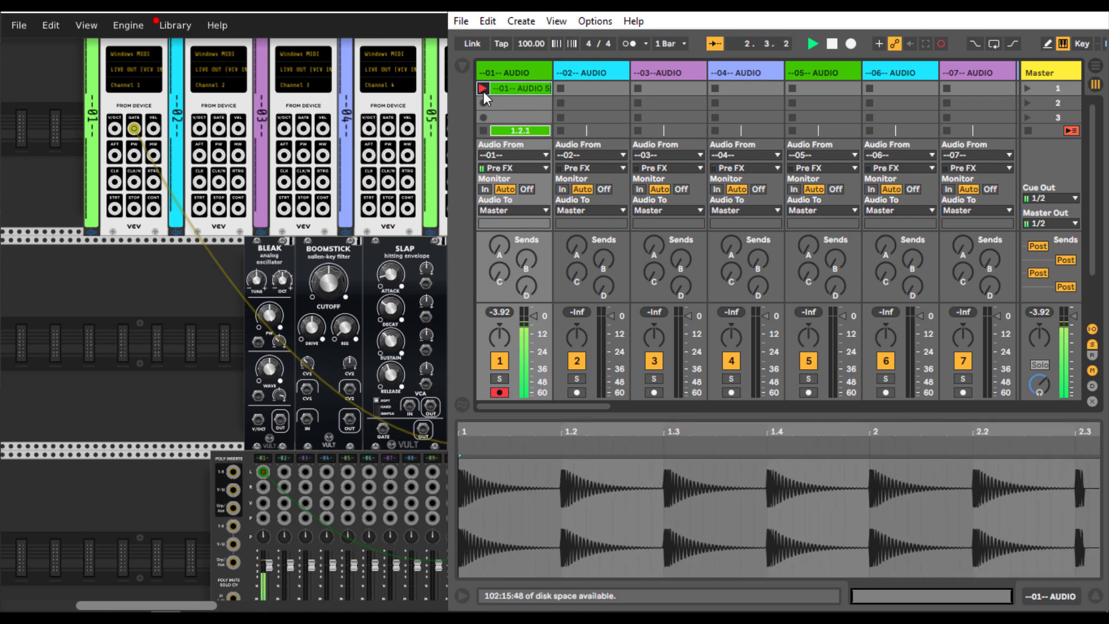
click(483, 91)
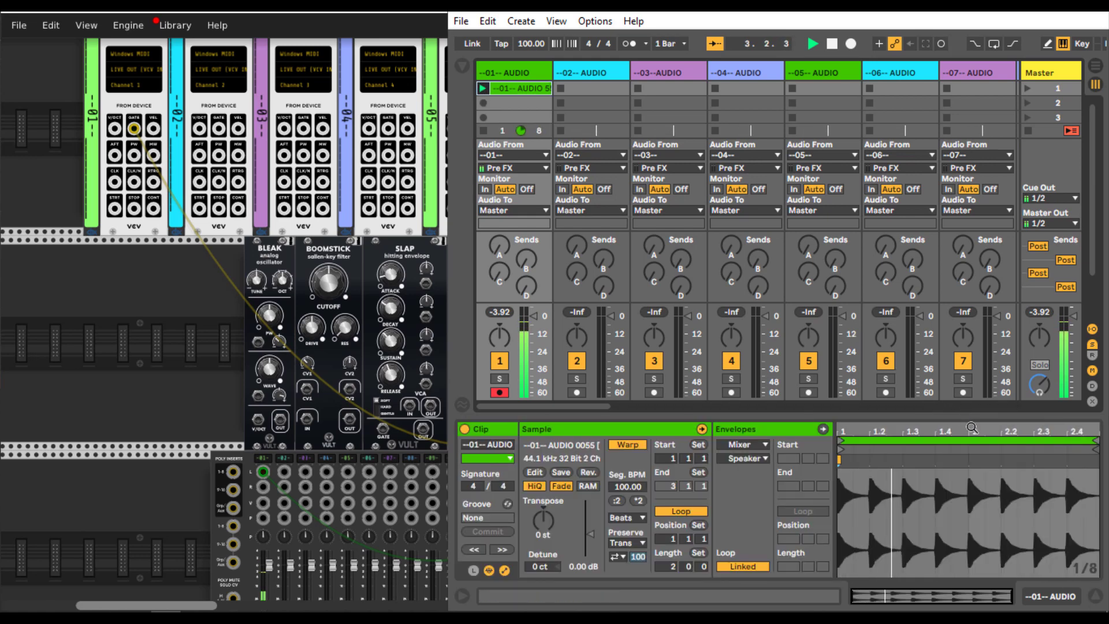
Step: Examine the new recording's waveform at the start of bar 2 to measure its offset, then stop playback
drag(972, 428, 929, 496)
drag(928, 433, 924, 493)
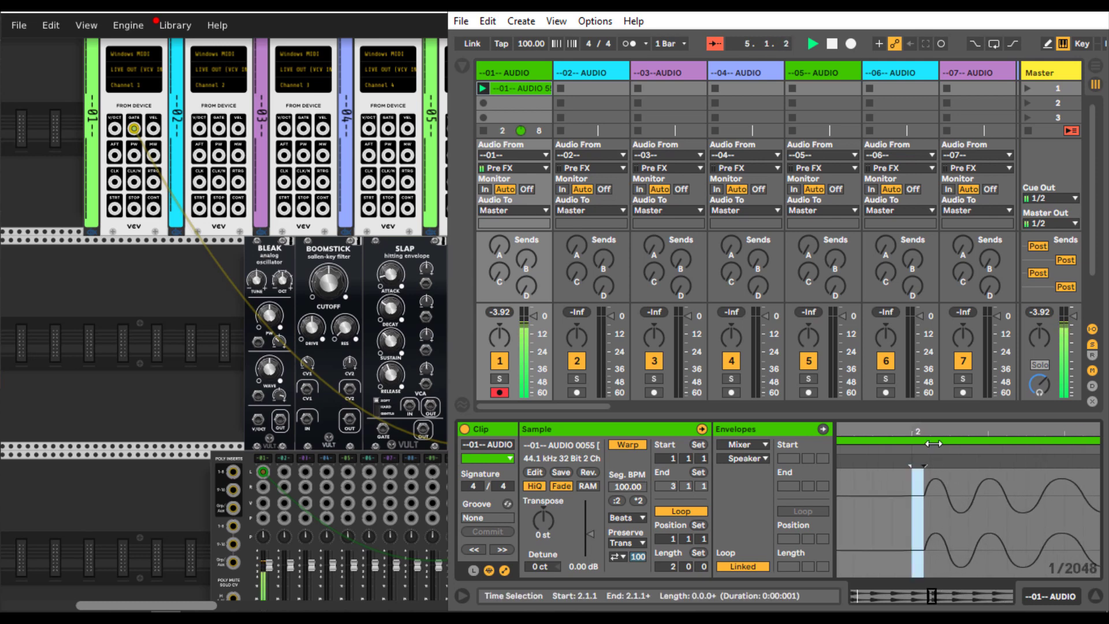
drag(931, 434, 901, 376)
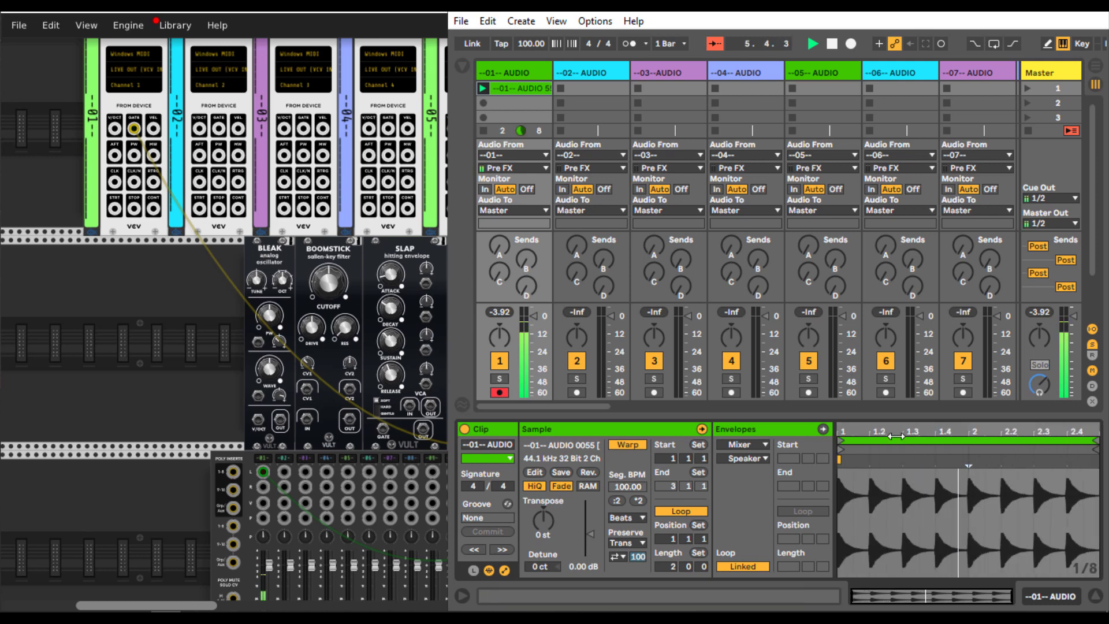
key(space)
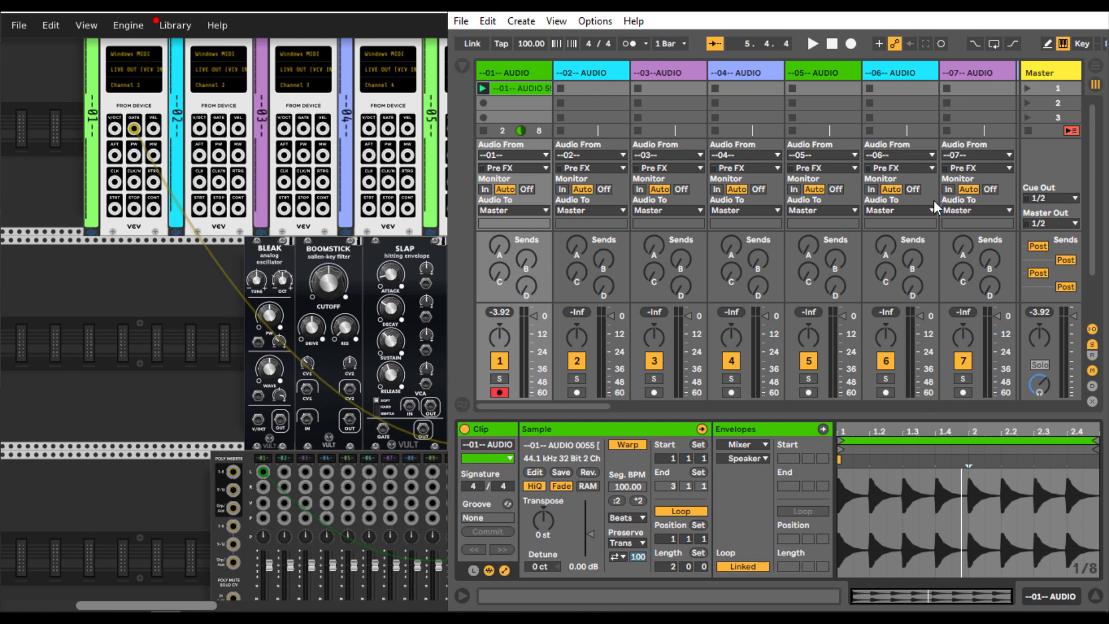
Step: Disarm the --01-- AUDIO track and cut its recorded clip
click(499, 392)
right_click(509, 85)
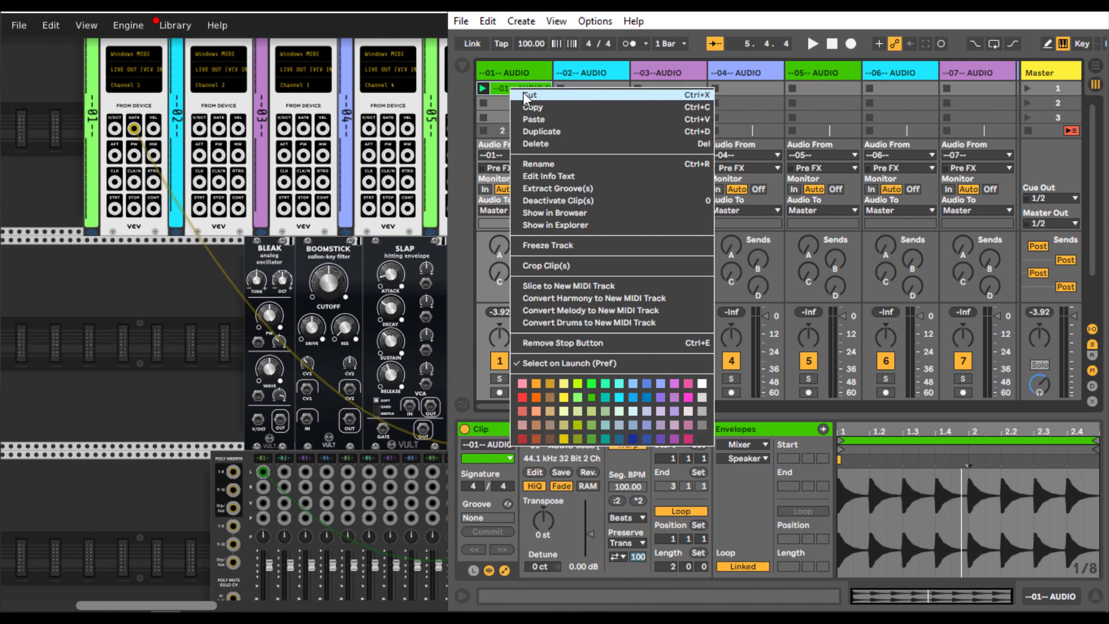
click(555, 94)
Step: Open the --01-- track's MIDI clip and add an F3 note from 1.1.1 to 1.1.4
click(195, 328)
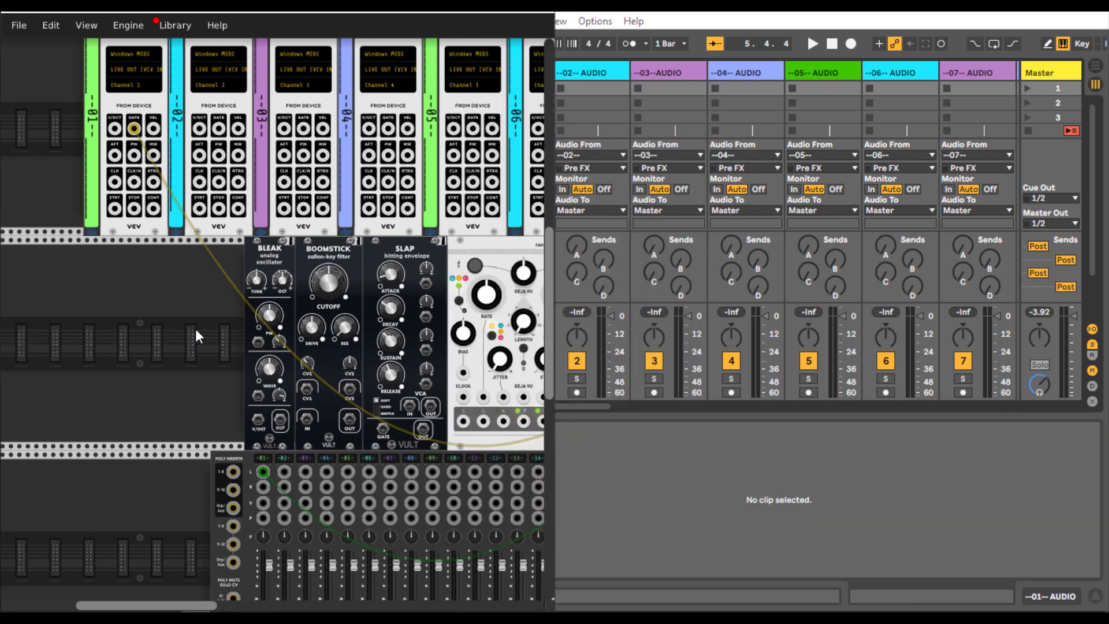
click(592, 409)
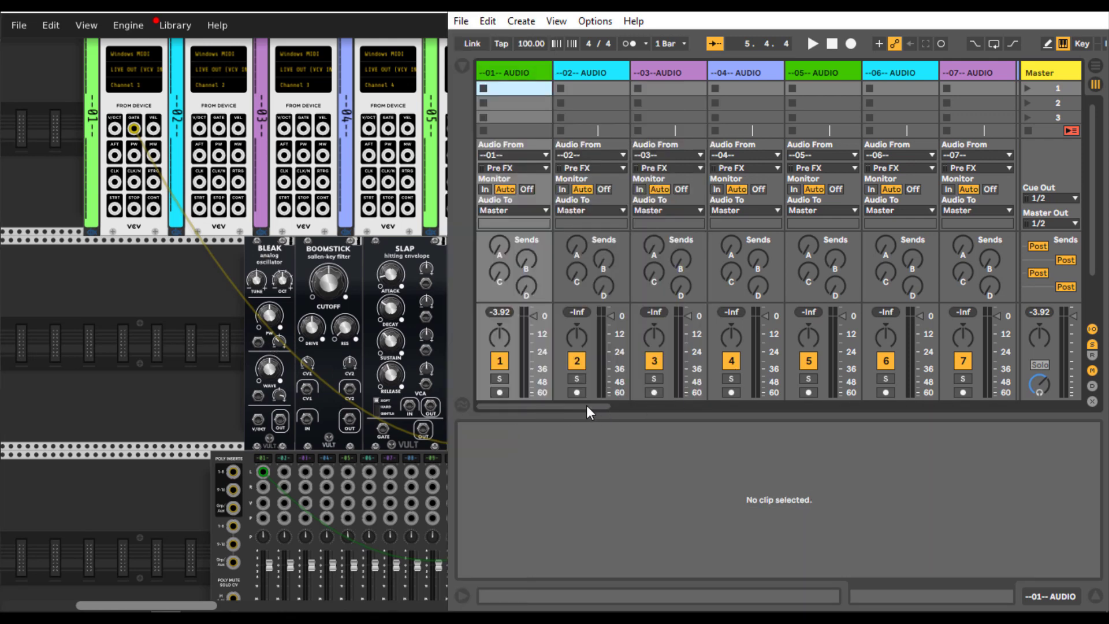
drag(587, 405, 847, 415)
click(687, 88)
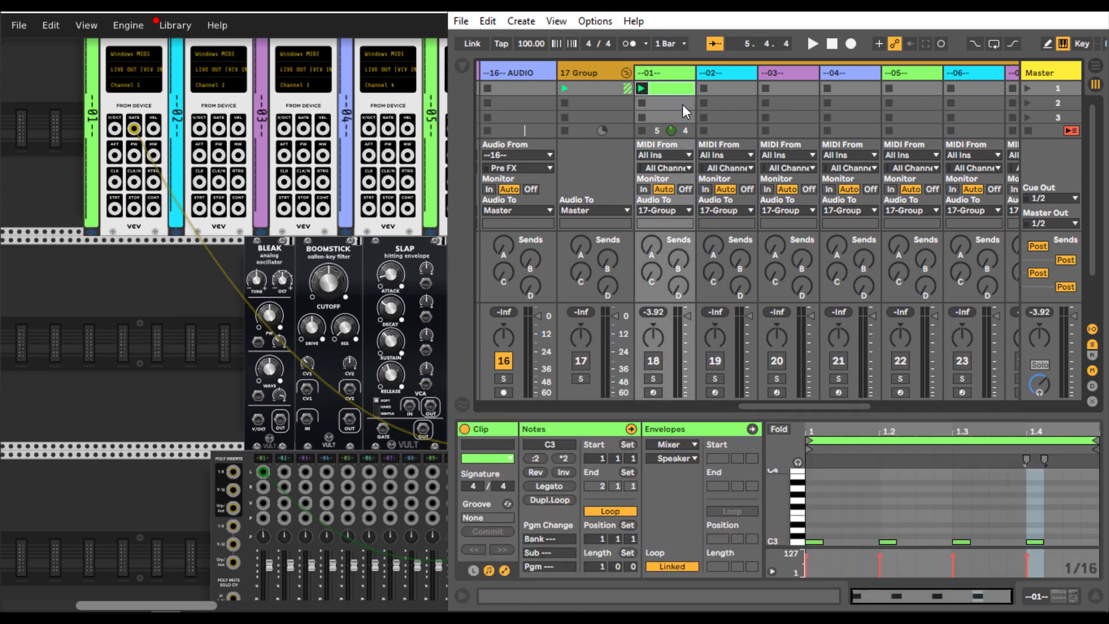
double_click(813, 515)
drag(824, 514, 859, 514)
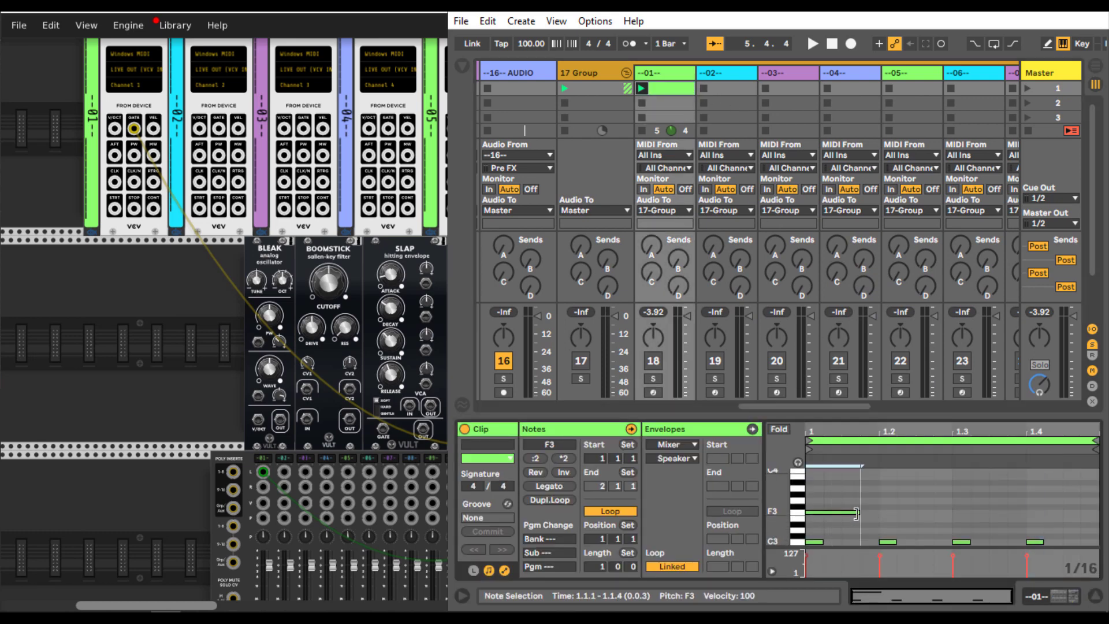
Step: Add A3 notes at 1.1.3 and 1.2.1, F3 at 1.3.1 and G3 at 1.4.1, the last three each three sixteenths long
click(885, 490)
double_click(884, 489)
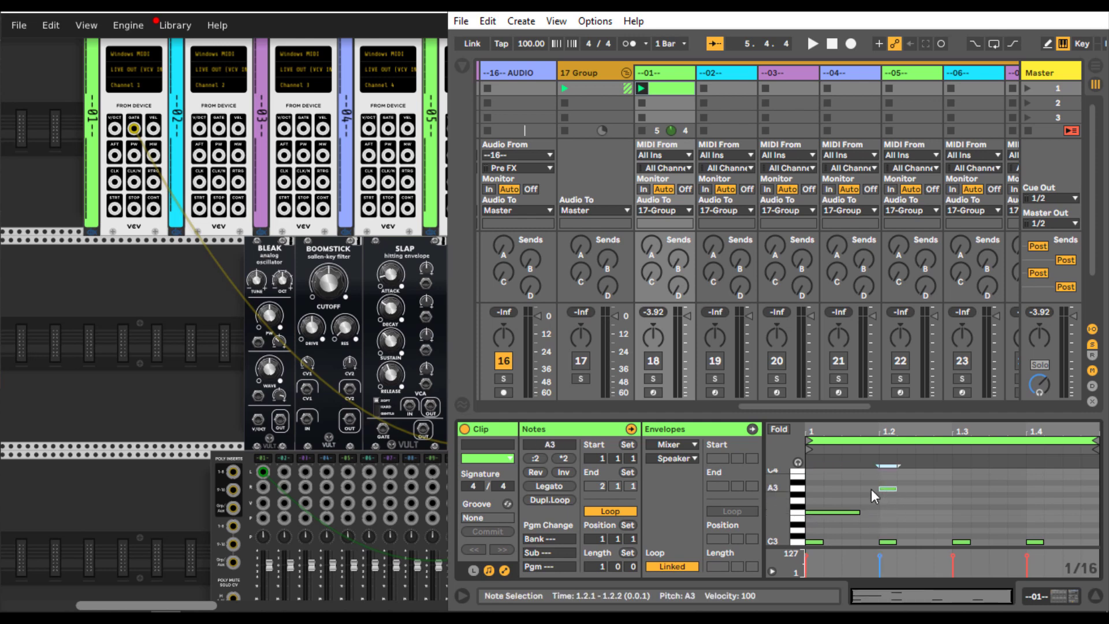
double_click(850, 490)
click(897, 490)
drag(899, 492, 1079, 502)
double_click(962, 512)
double_click(1035, 499)
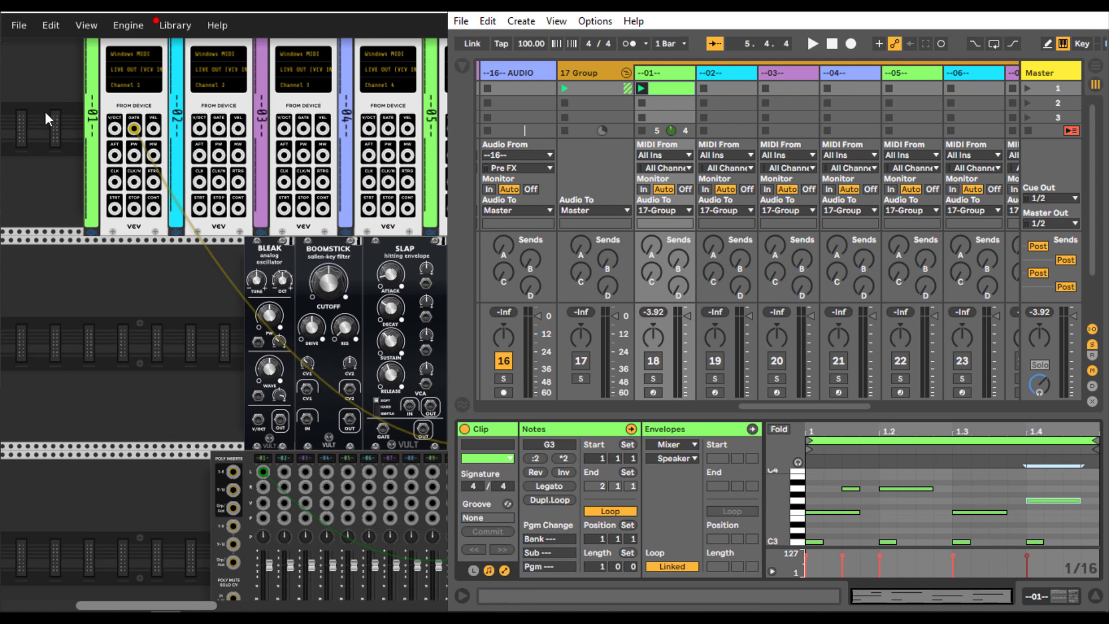
Step: Set the channel 1 MIDI-CV module's polyphony to 4 channels
scroll(78, 310, up, 3)
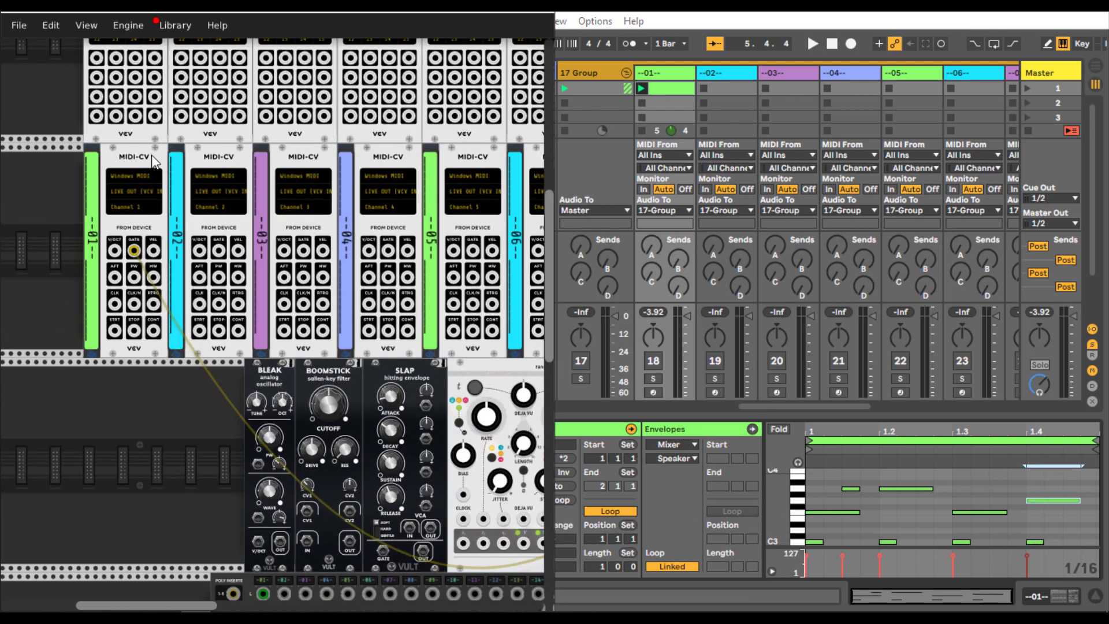
right_click(147, 160)
mouse_move(269, 354)
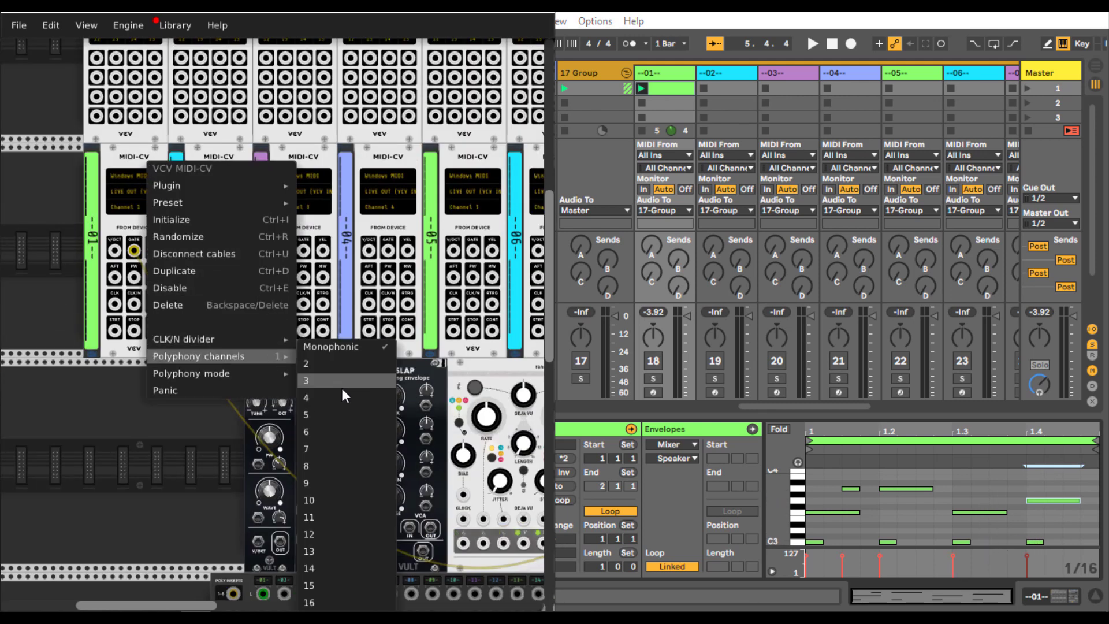
click(331, 401)
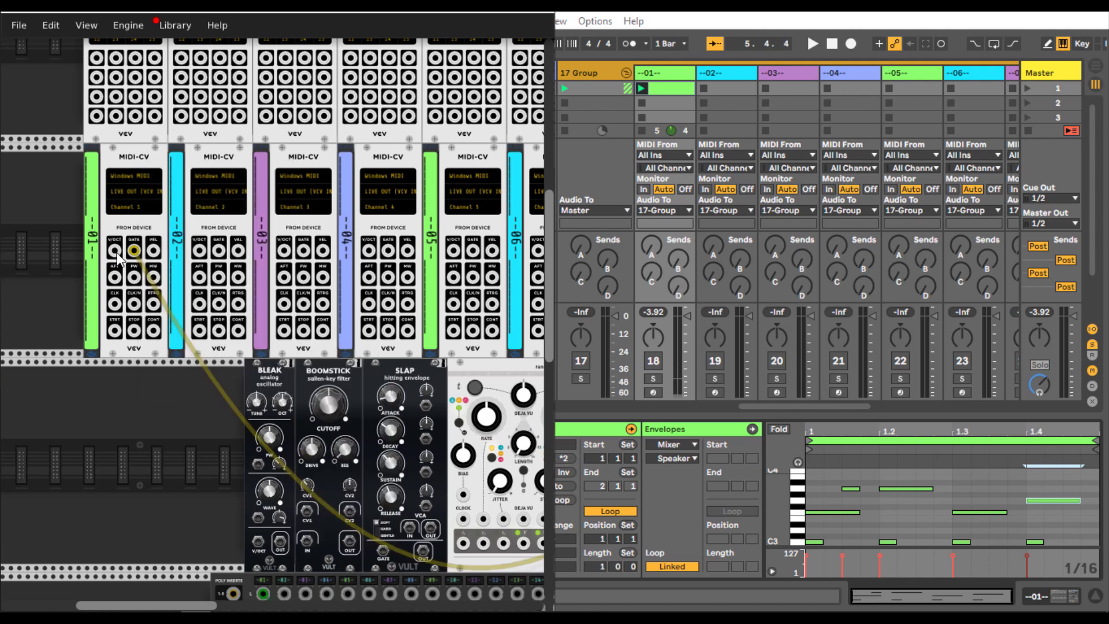
Step: Patch the channel 1 MIDI-CV's V/OCT into BLEAK and gate into SLAP, and chain BLEAK's output through BOOMSTICK into SLAP's VCA
drag(115, 251, 257, 542)
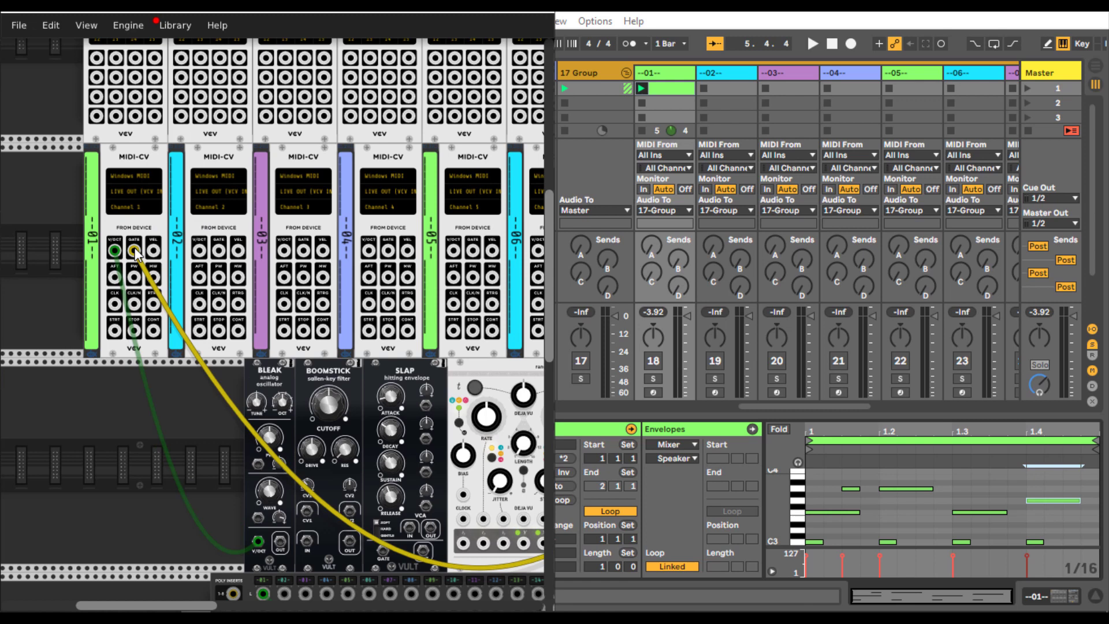
drag(135, 250, 386, 549)
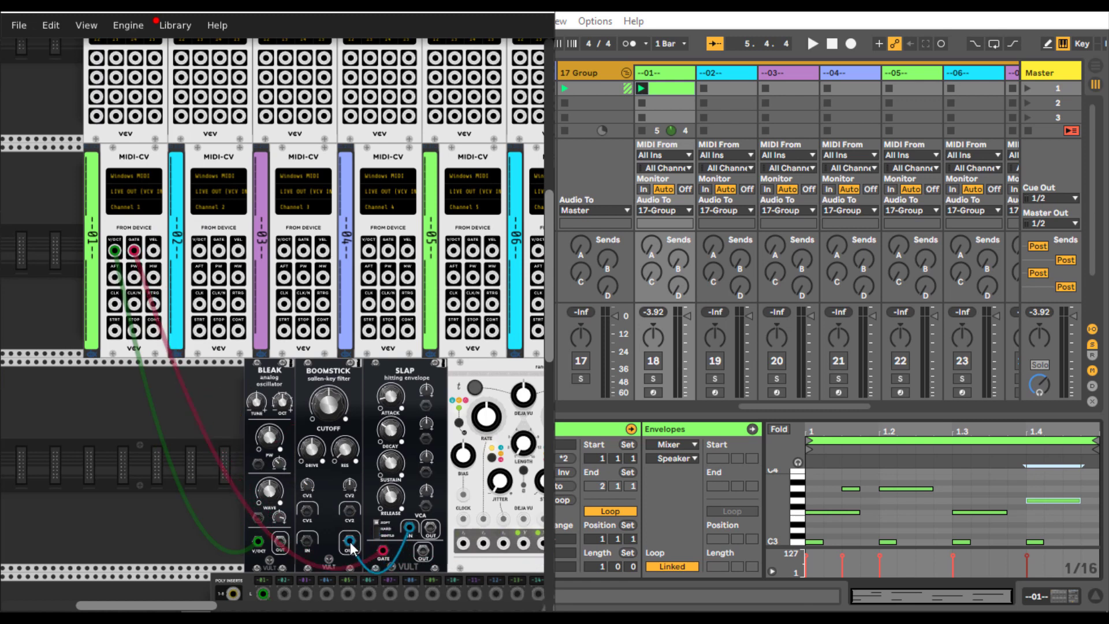
drag(312, 540, 281, 541)
Step: Connect SLAP's VCA output to the left input of mixer channel 02
scroll(321, 463, down, 3)
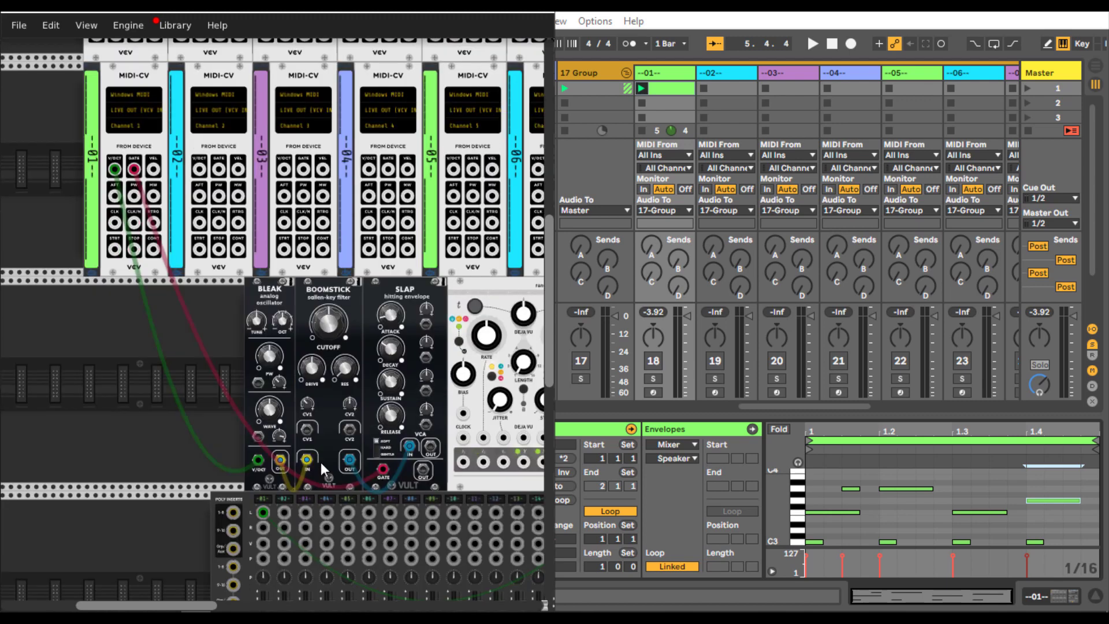
scroll(368, 330, down, 2)
drag(429, 405, 336, 443)
drag(264, 472, 432, 410)
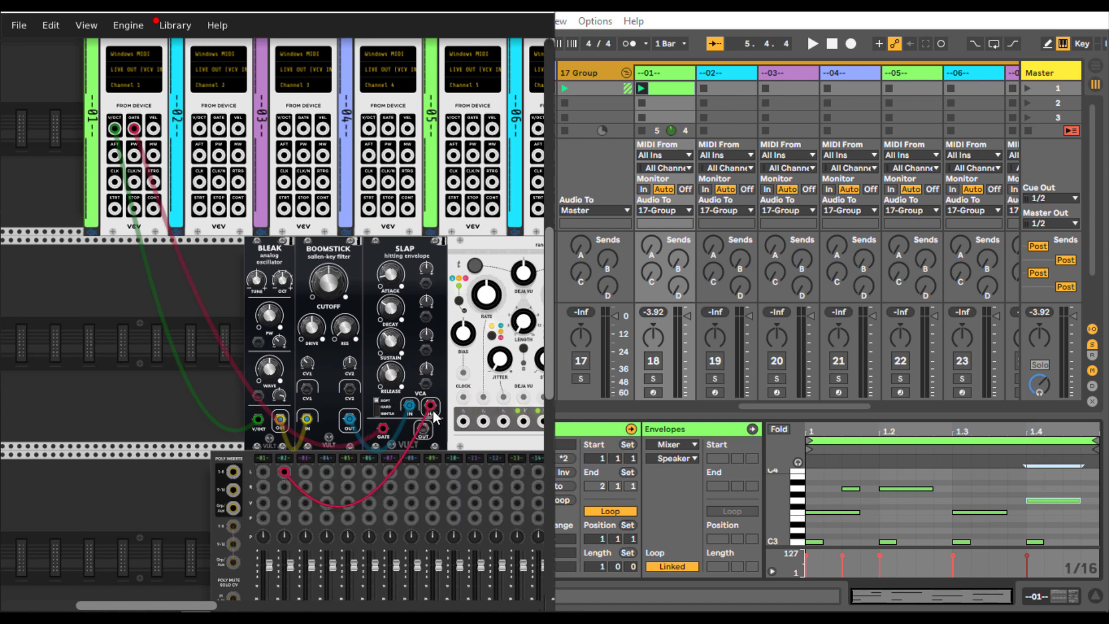
Step: Move the --01-- MIDI clip to the --02-- track and repatch the V/OCT and gate cables to the channel 2 MIDI-CV
drag(674, 89, 722, 88)
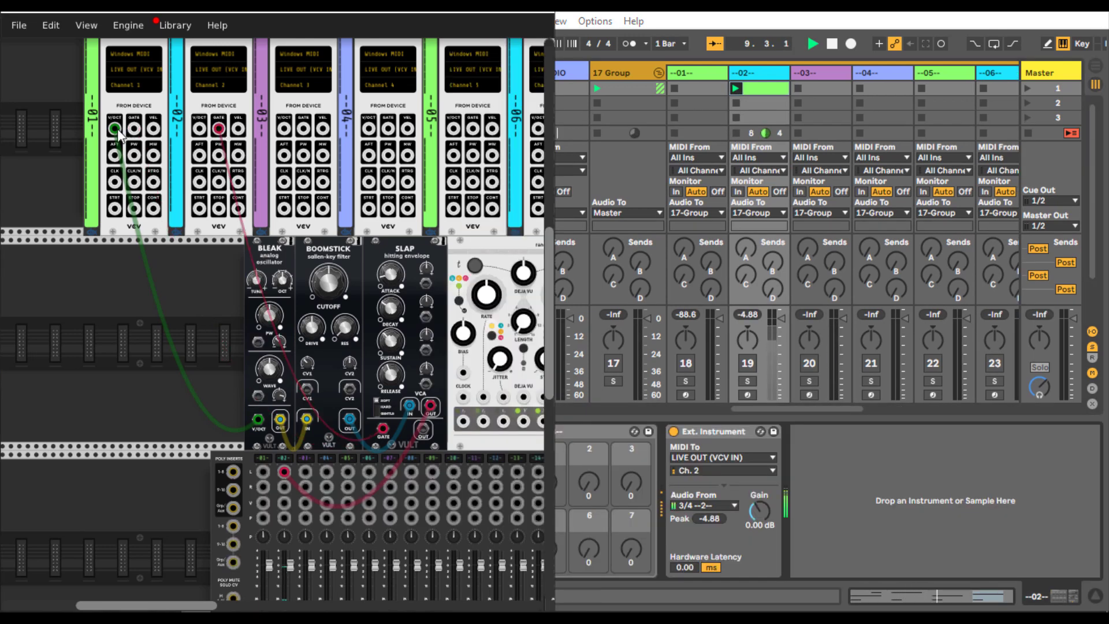
drag(115, 129, 199, 129)
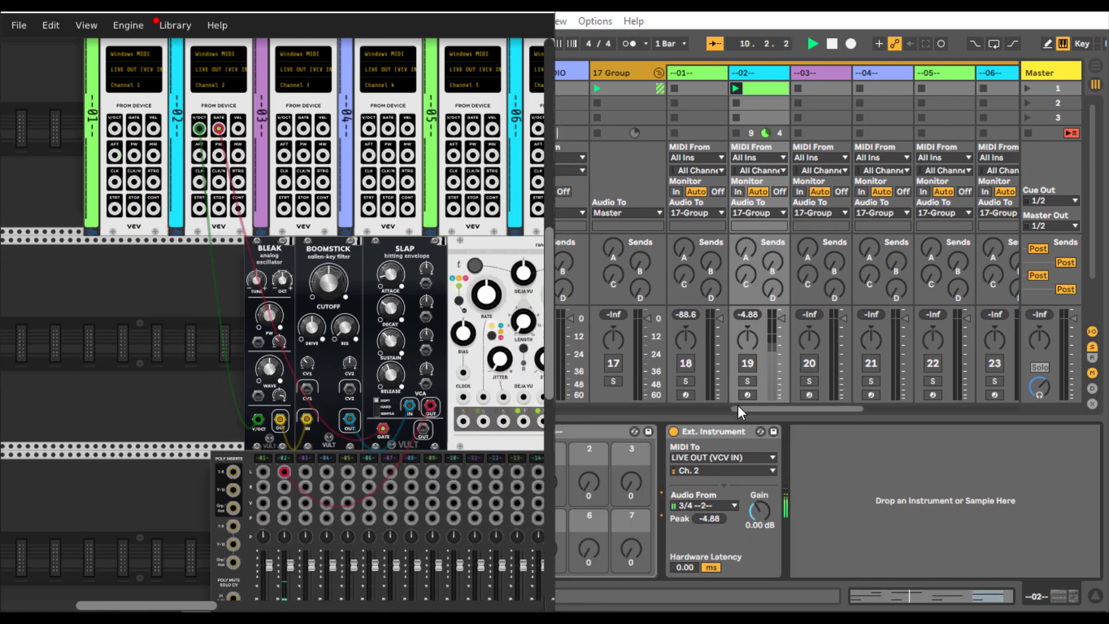
Step: Arm the --02-- AUDIO track for recording and turn on the metronome
drag(737, 405, 477, 378)
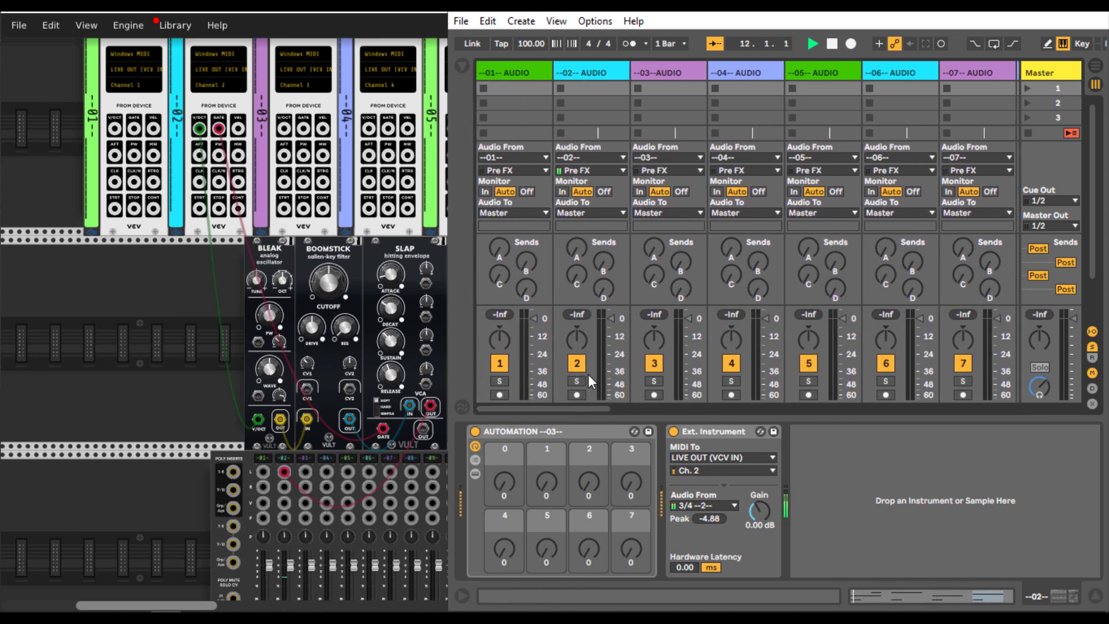
click(577, 394)
click(630, 44)
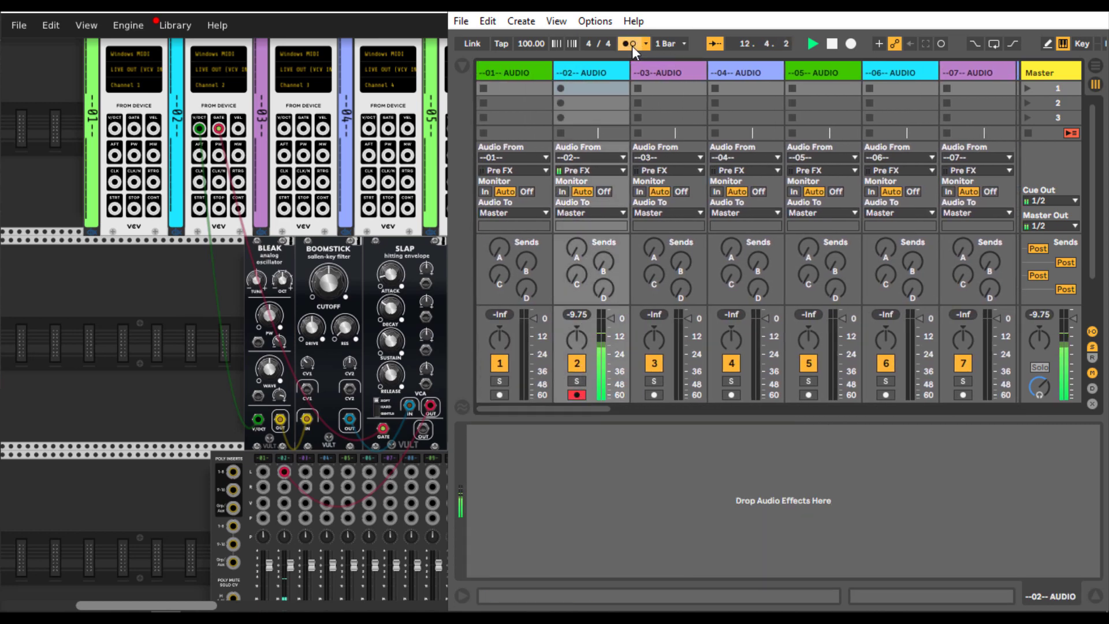
Step: Set the channel 2 MIDI-CV module's polyphony to 4 channels
scroll(237, 168, up, 3)
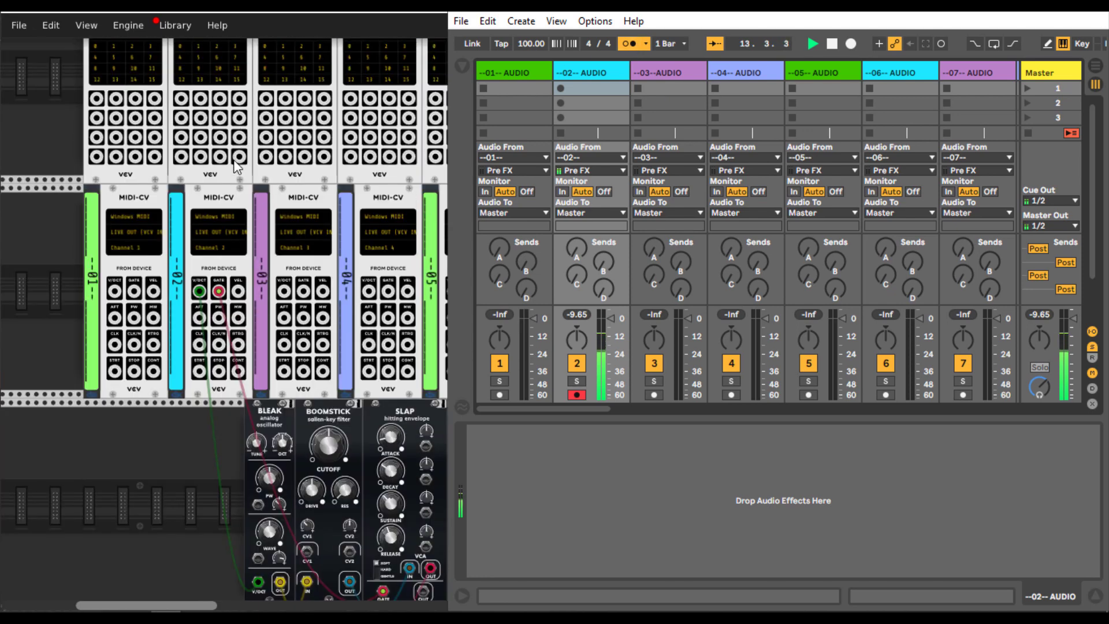
right_click(231, 200)
mouse_move(343, 389)
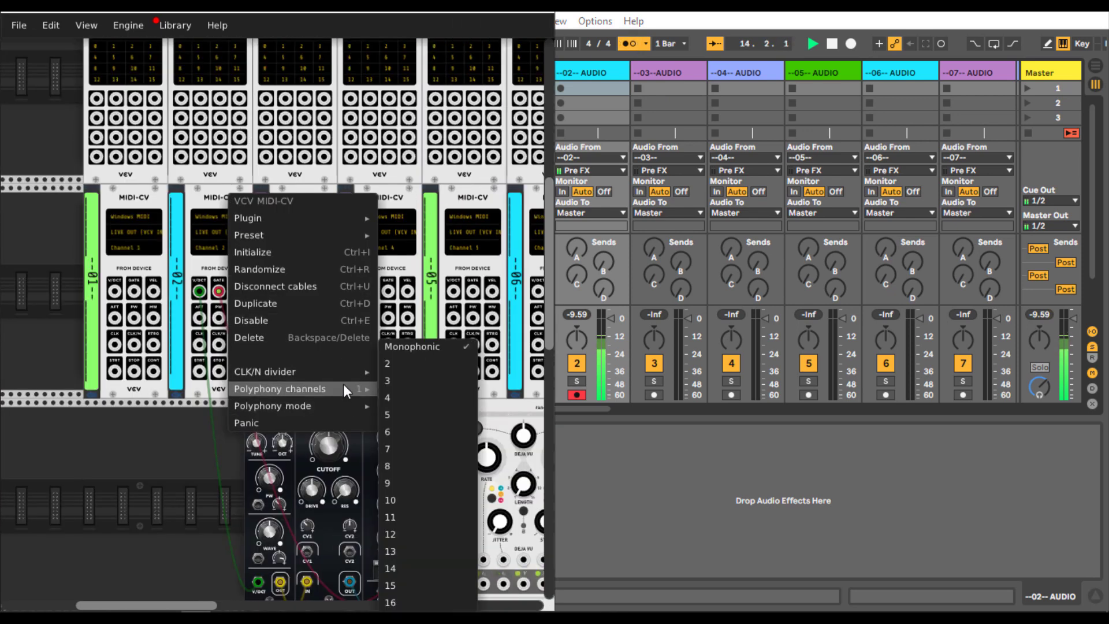
click(383, 395)
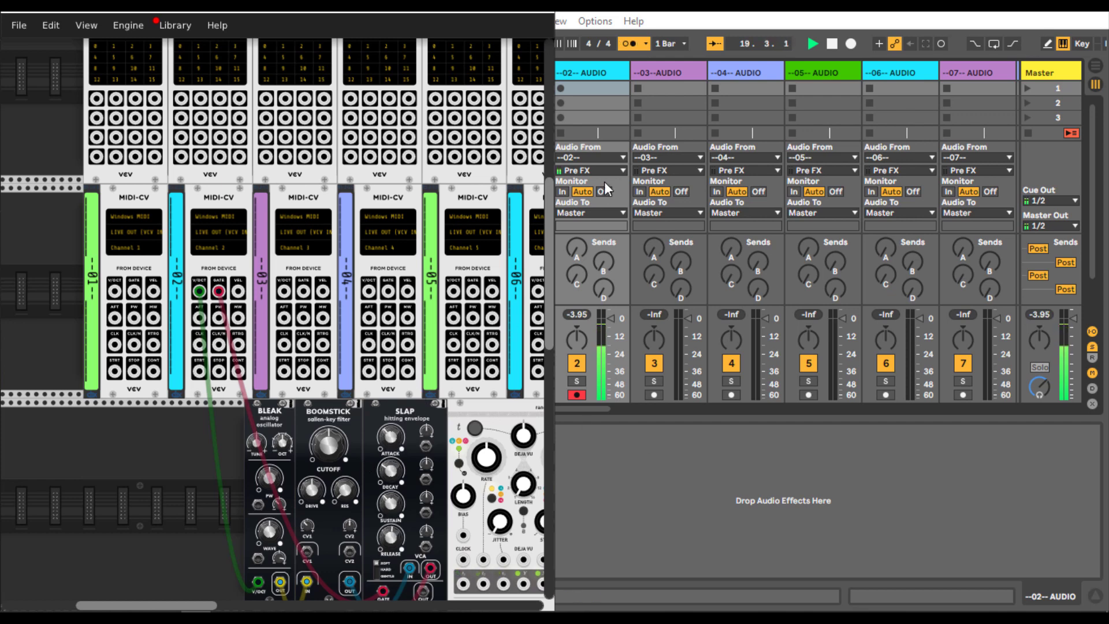
Step: Turn off the metronome and adjust the BOOMSTICK filter's cutoff
click(629, 42)
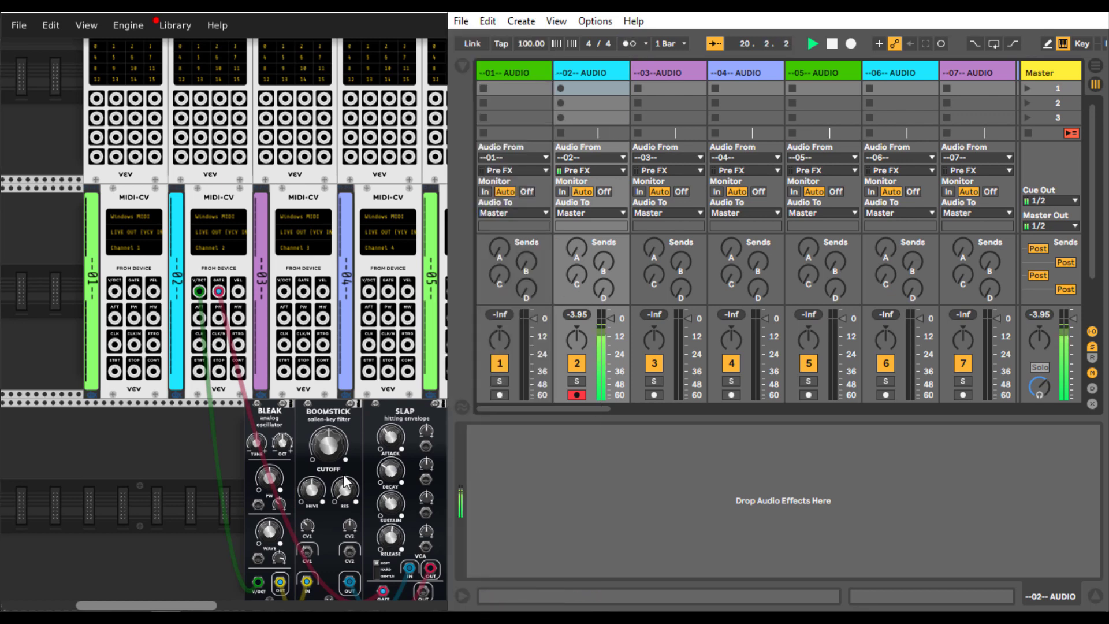
click(331, 446)
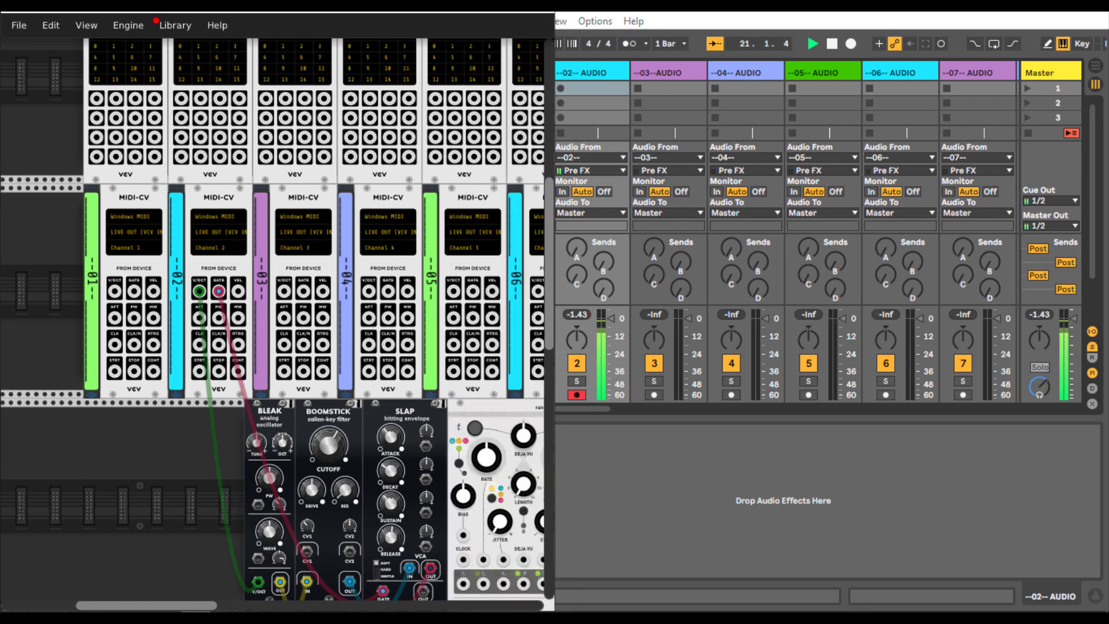
Step: Record the patched voice into the first clip slot of the --02-- AUDIO track, check its waveform and end the recording
click(562, 89)
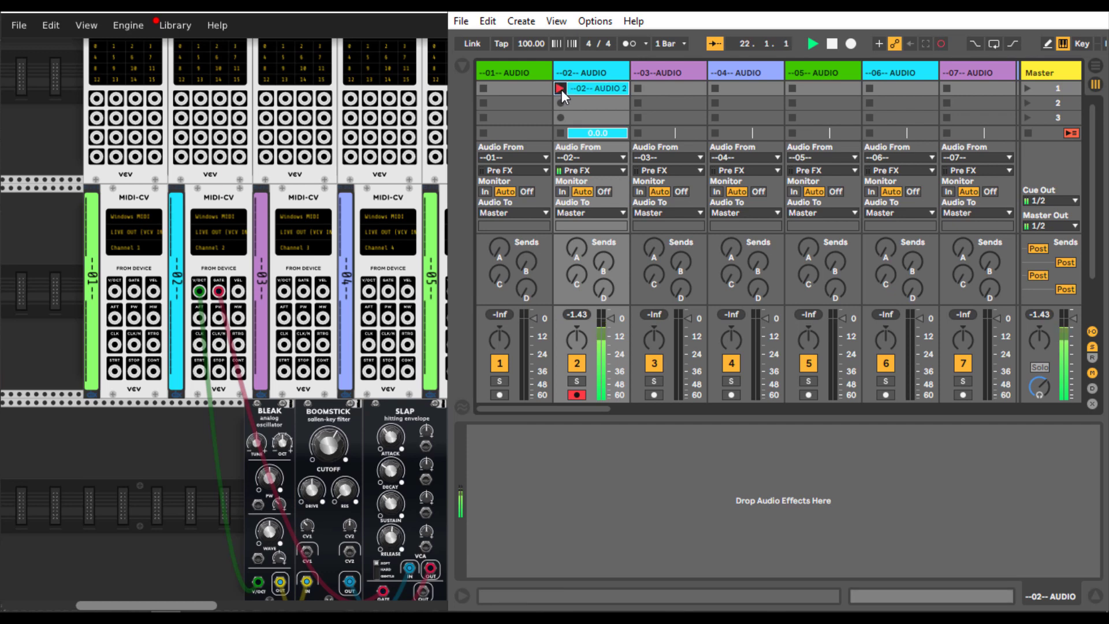
click(892, 592)
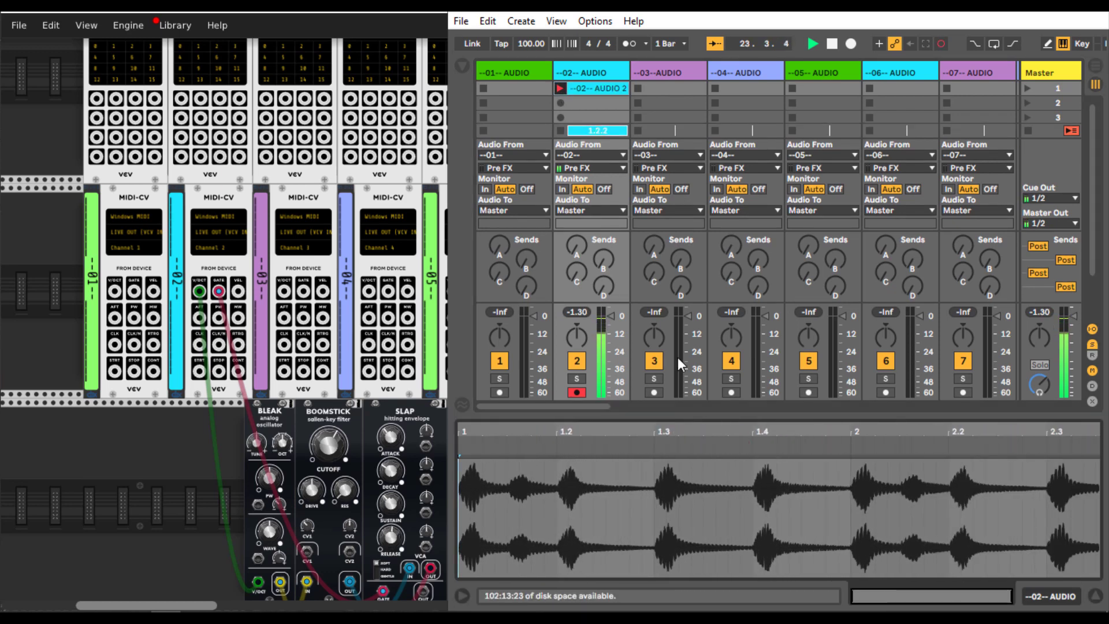
click(562, 88)
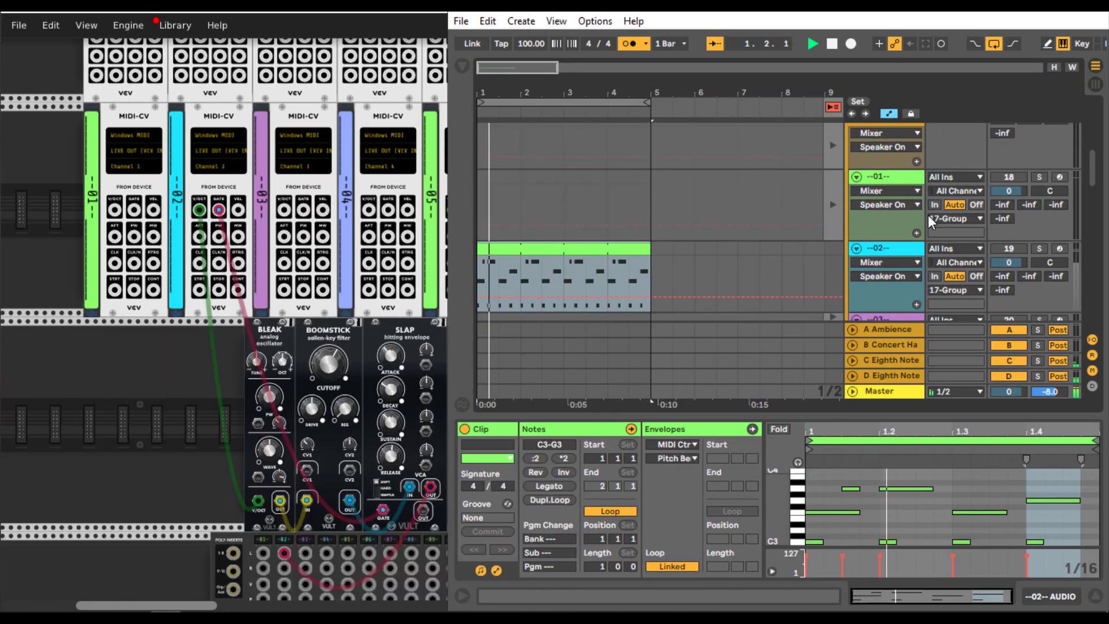
Step: Stop arrangement playback and show the devices of the --02-- MIDI track
scroll(928, 215, down, 2)
key(space)
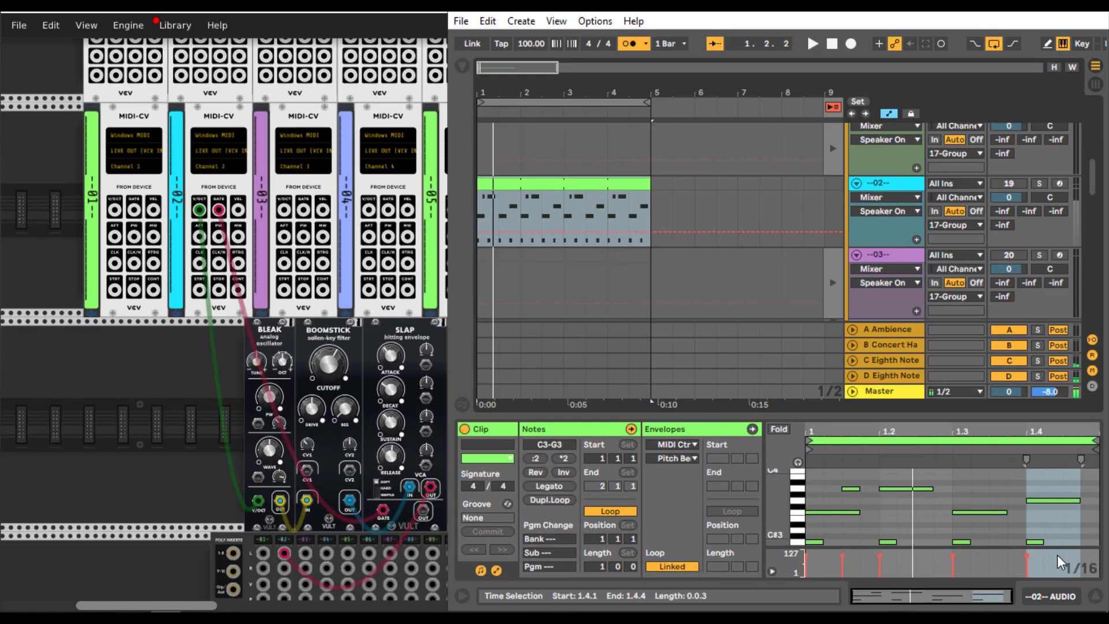
click(1056, 595)
scroll(895, 217, down, 5)
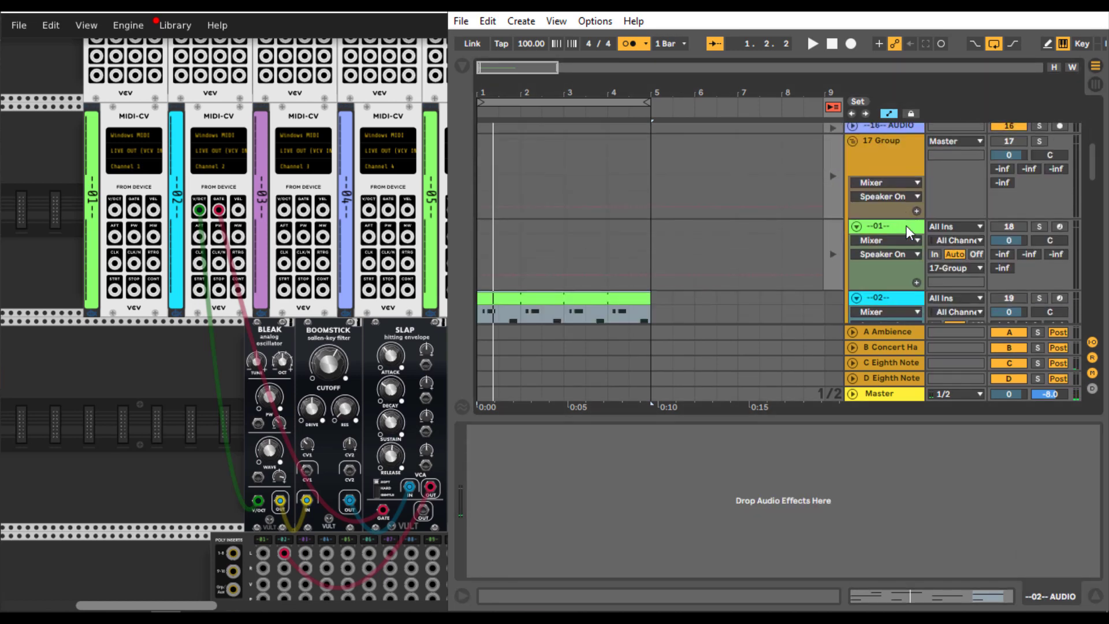
click(884, 264)
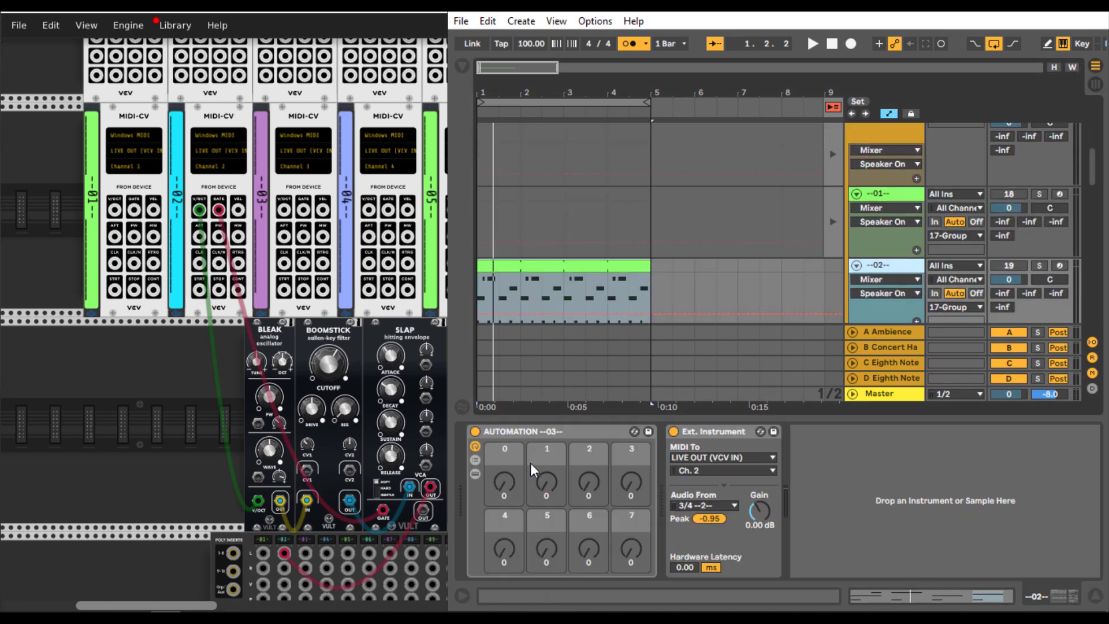
Step: Insert a triangle automation shape for dial 0 across the four-bar --02-- clip and re-enable automation
click(516, 446)
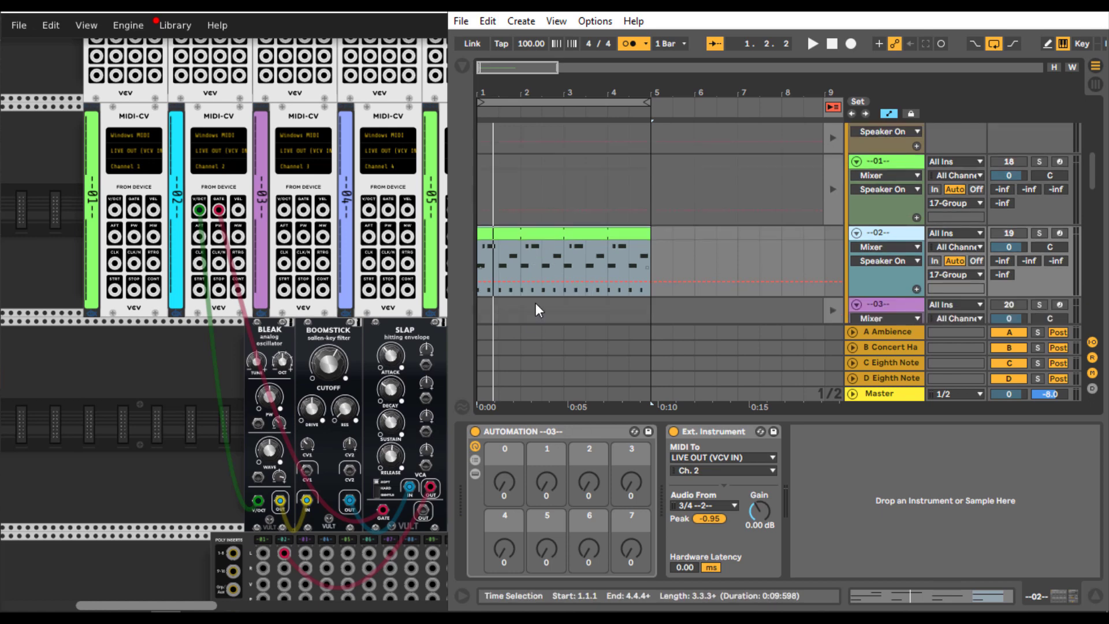
right_click(511, 265)
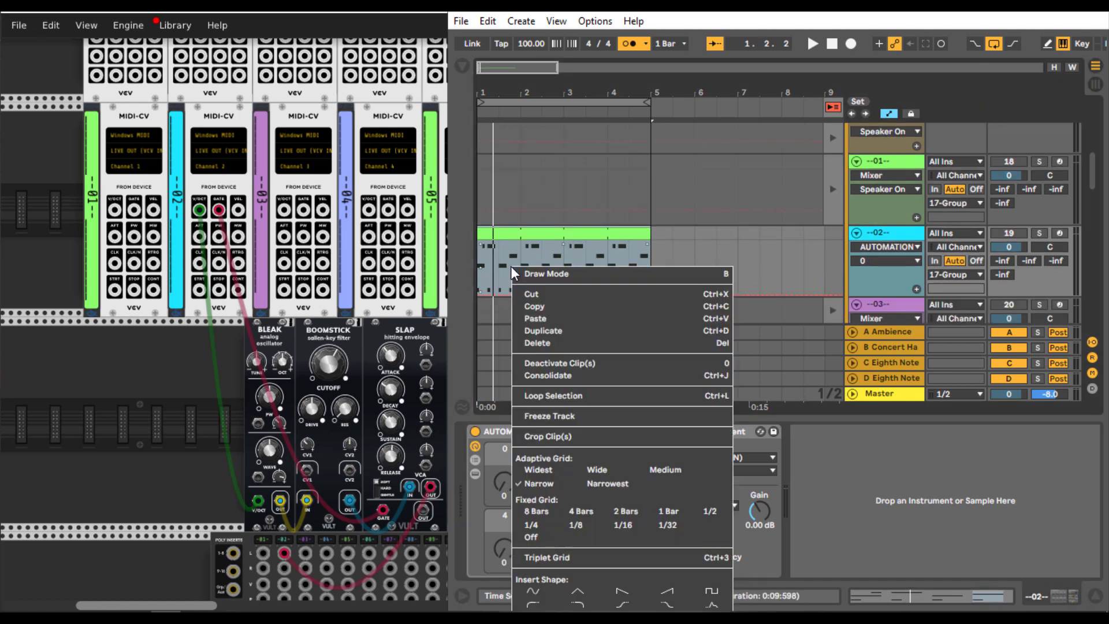
click(622, 605)
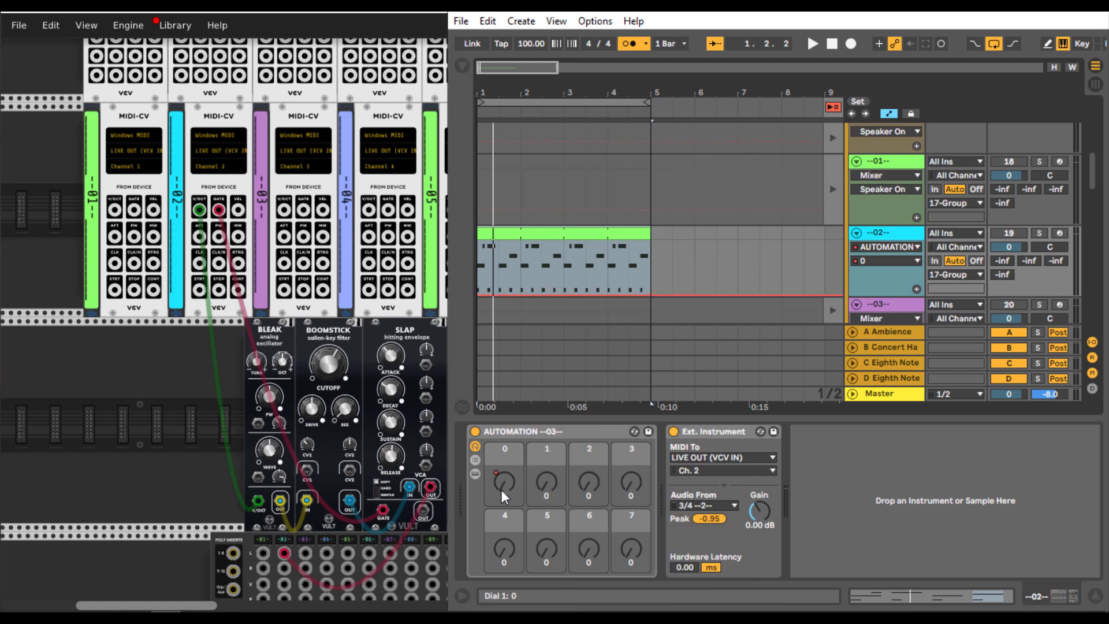
drag(501, 490, 501, 452)
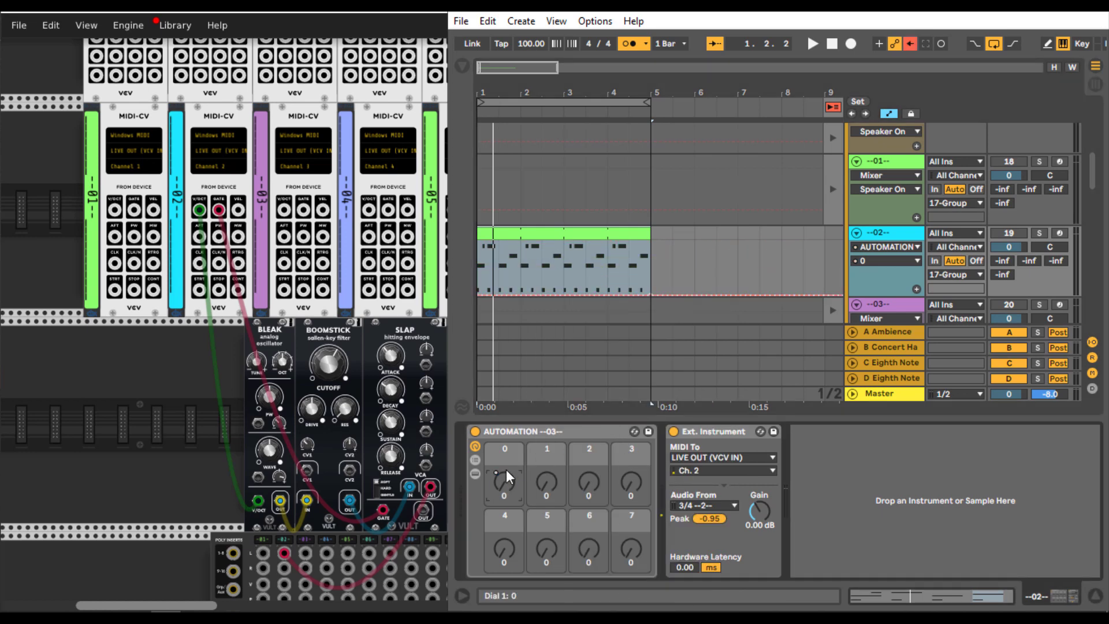
right_click(533, 267)
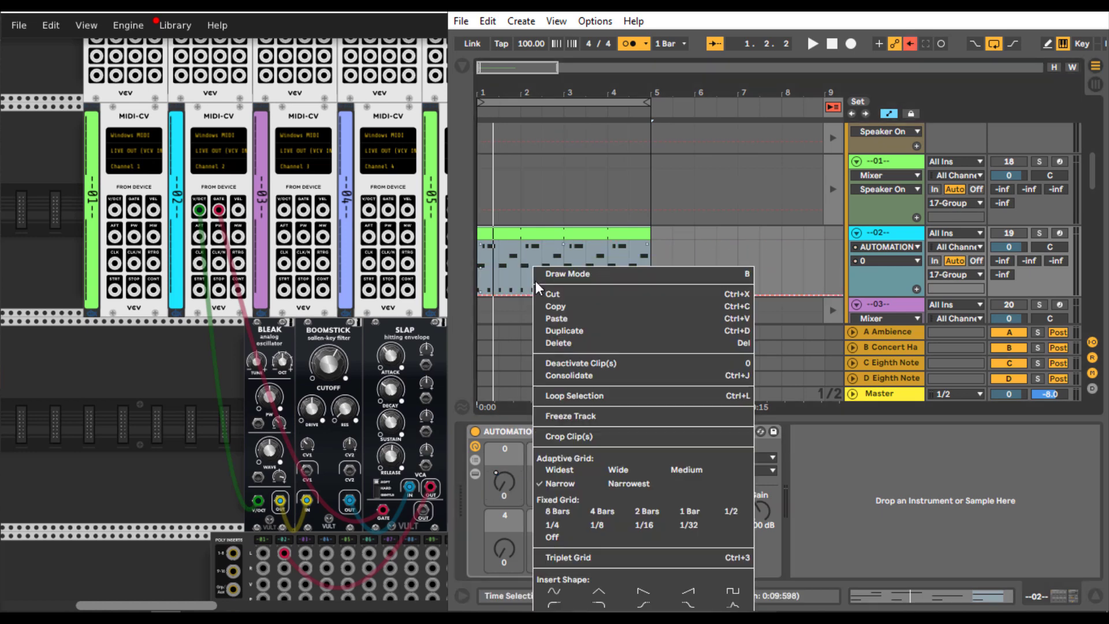
click(604, 588)
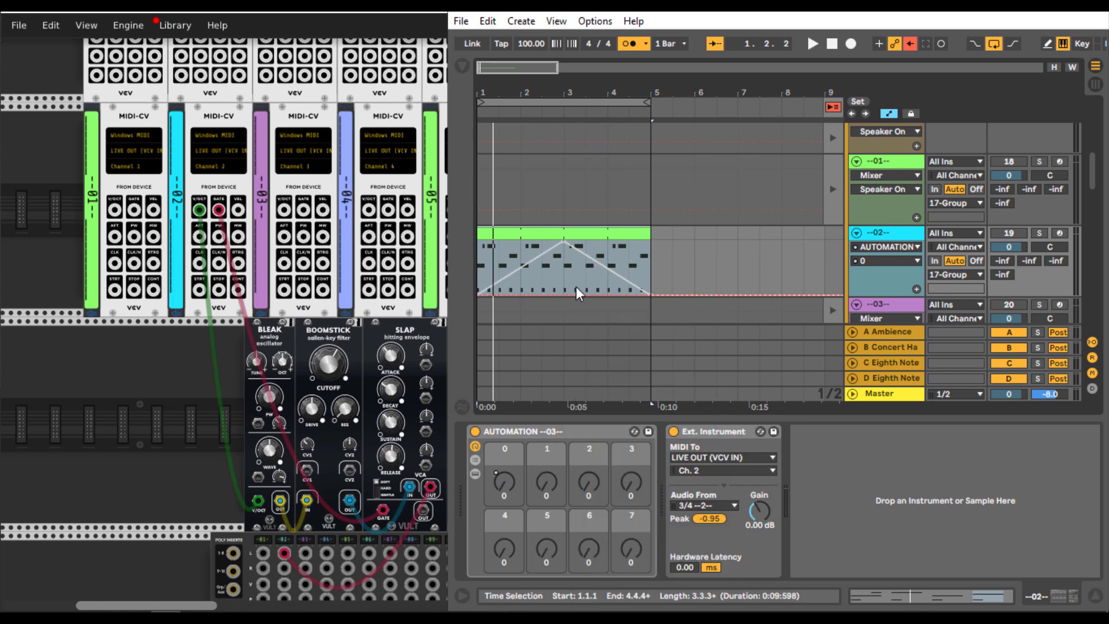
click(909, 44)
Step: Turn on Draw Mode and draw a freehand rising and falling automation curve for dial 1 across the --02-- clip
drag(556, 474, 556, 460)
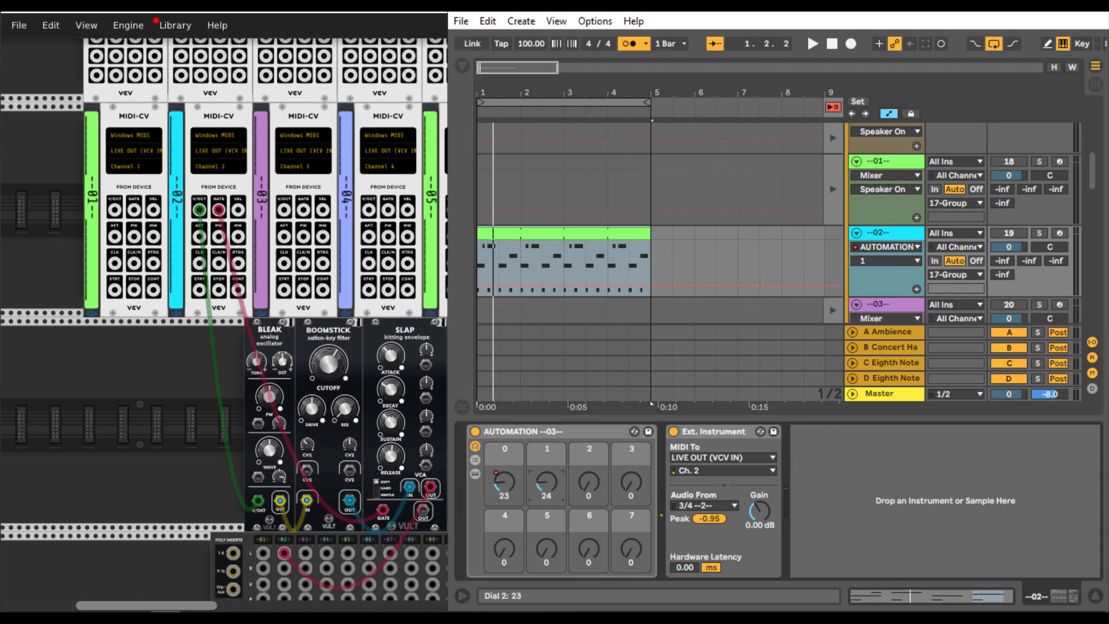
right_click(533, 249)
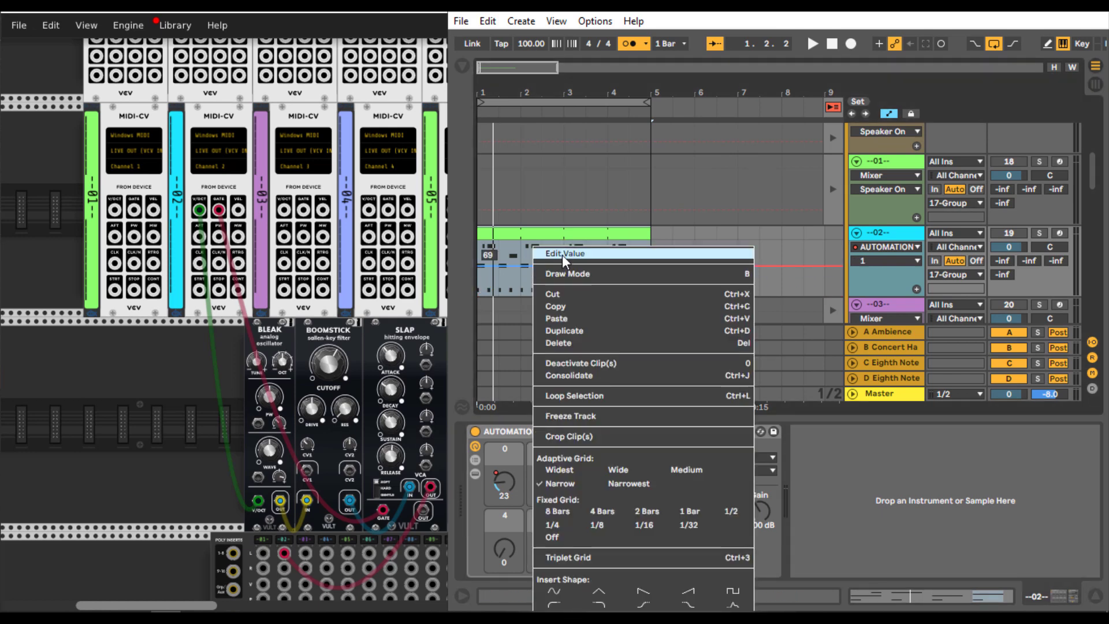
click(564, 275)
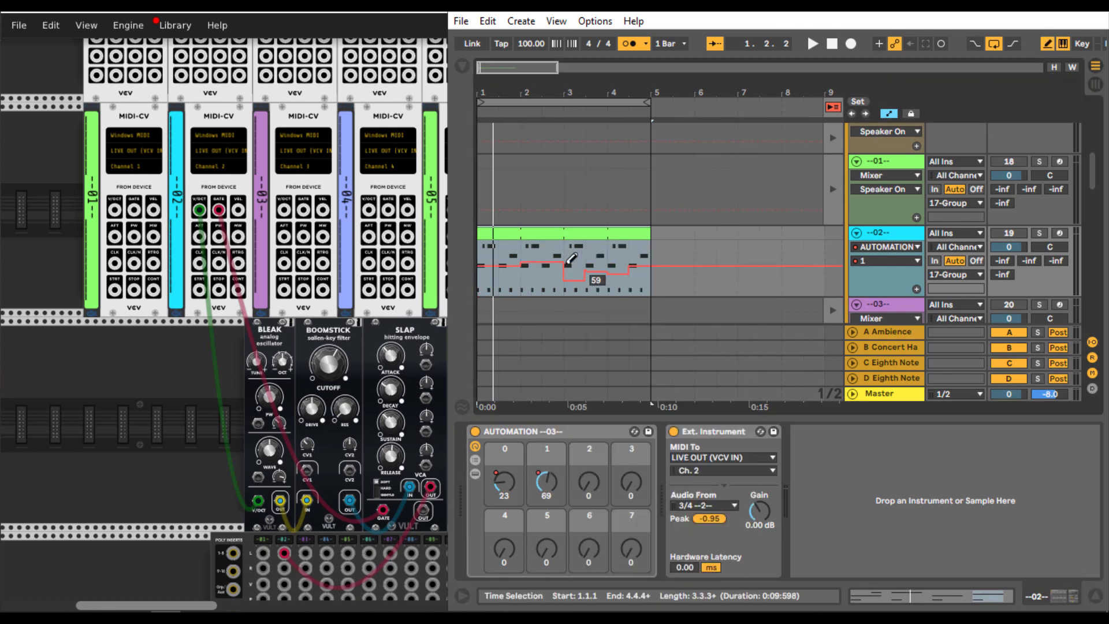
mouse_move(571, 259)
mouse_down()
mouse_move(509, 267)
mouse_move(492, 289)
mouse_move(606, 265)
mouse_up()
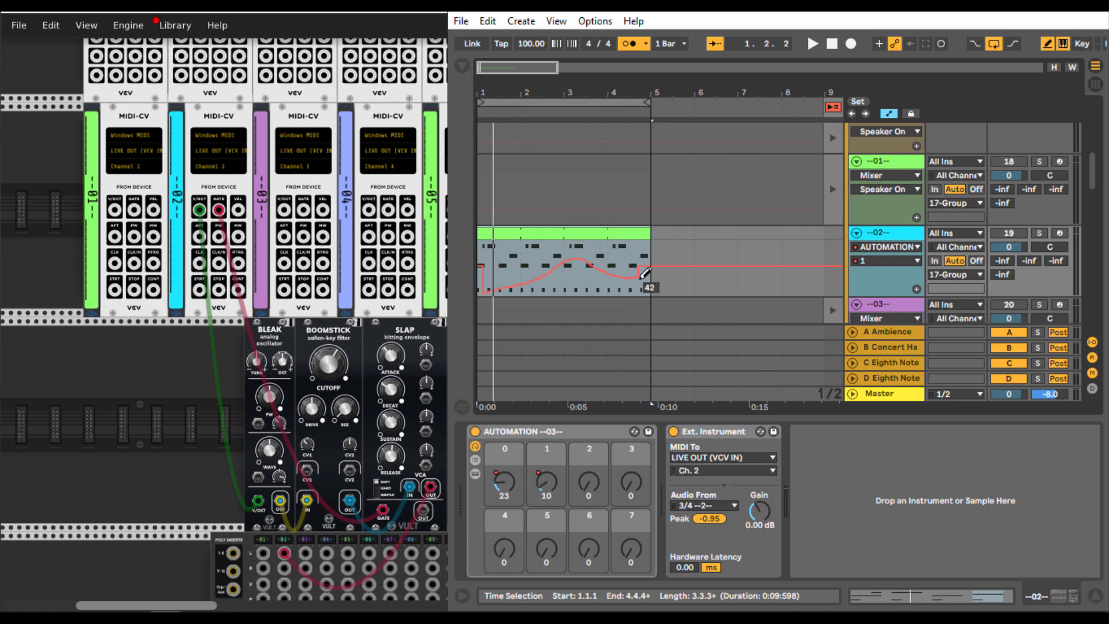
drag(482, 273, 482, 277)
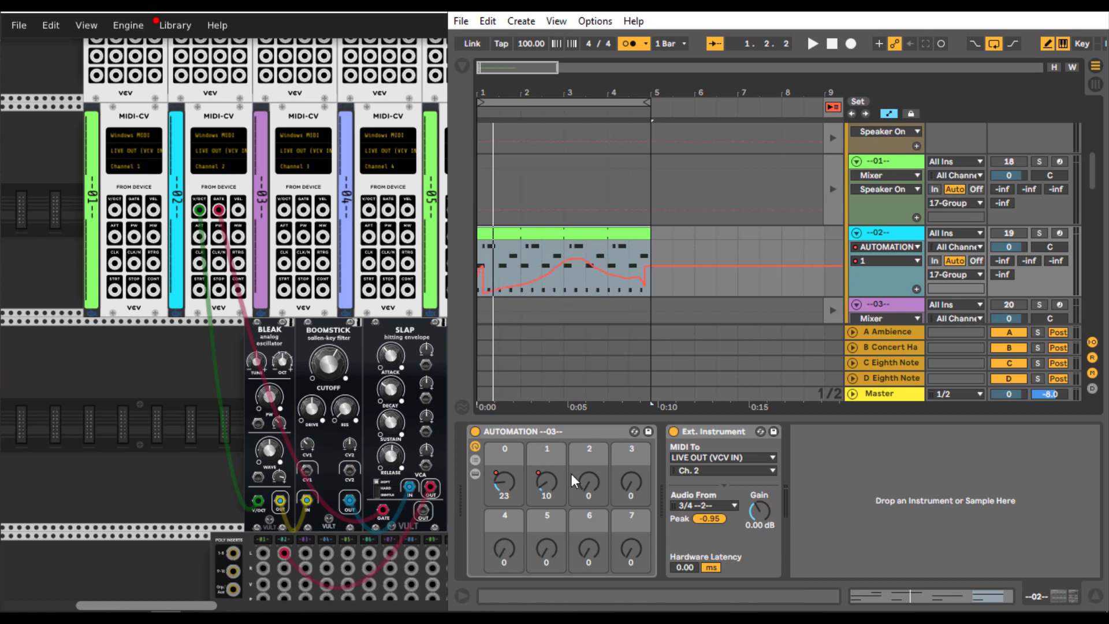
Step: Draw a freehand automation curve for dial 6 over the --02-- clip
click(588, 545)
drag(513, 264, 595, 258)
Step: In VCV Rack, patch outputs 0, 1 and 6 of the channel 2 MIDI-CC module to BLEAK's PW and WAVE inputs and BOOMSTICK's CV1 input
click(123, 379)
scroll(122, 361, up, 4)
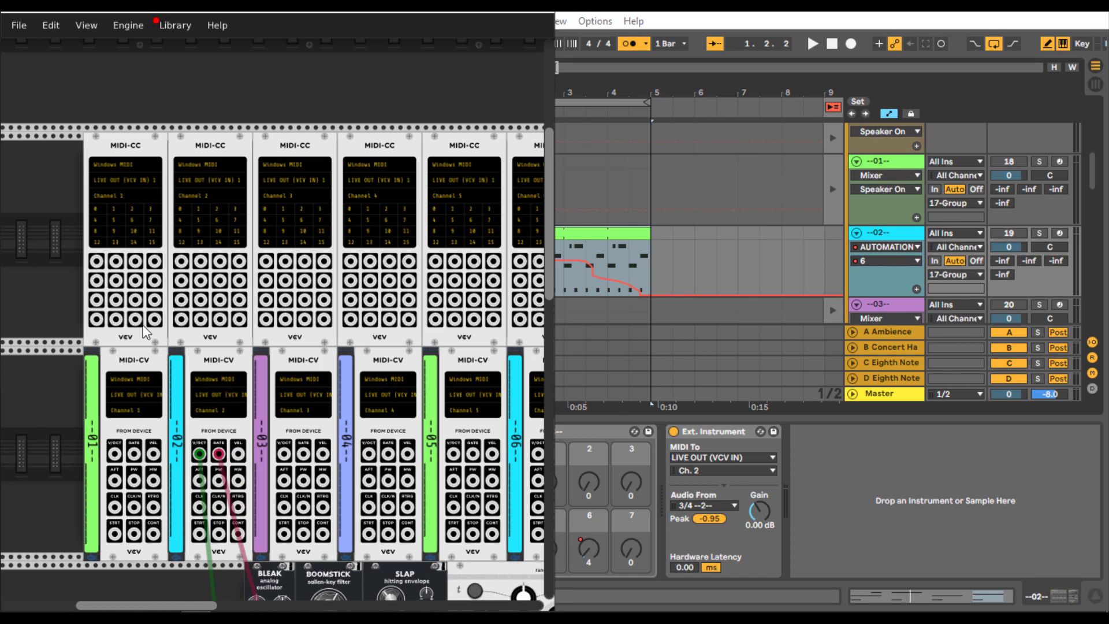
scroll(139, 329, down, 3)
scroll(167, 301, up, 6)
scroll(212, 195, down, 6)
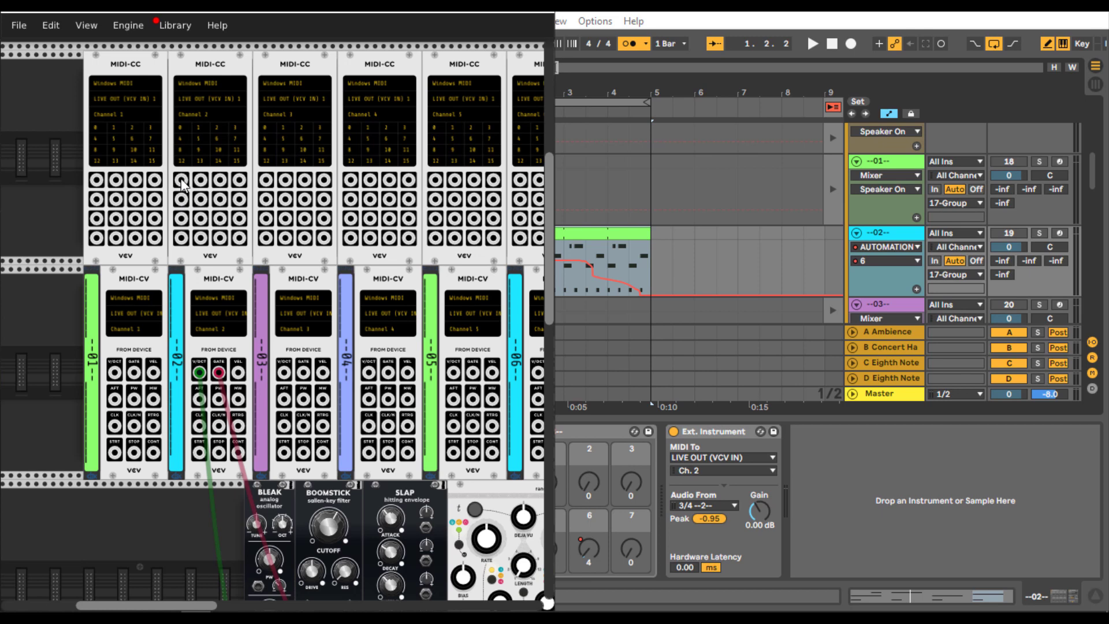
mouse_move(181, 181)
mouse_down()
mouse_move(242, 332)
mouse_move(275, 527)
mouse_move(258, 478)
mouse_up()
scroll(272, 497, down, 4)
drag(258, 529, 306, 465)
scroll(257, 136, up, 3)
scroll(249, 323, down, 5)
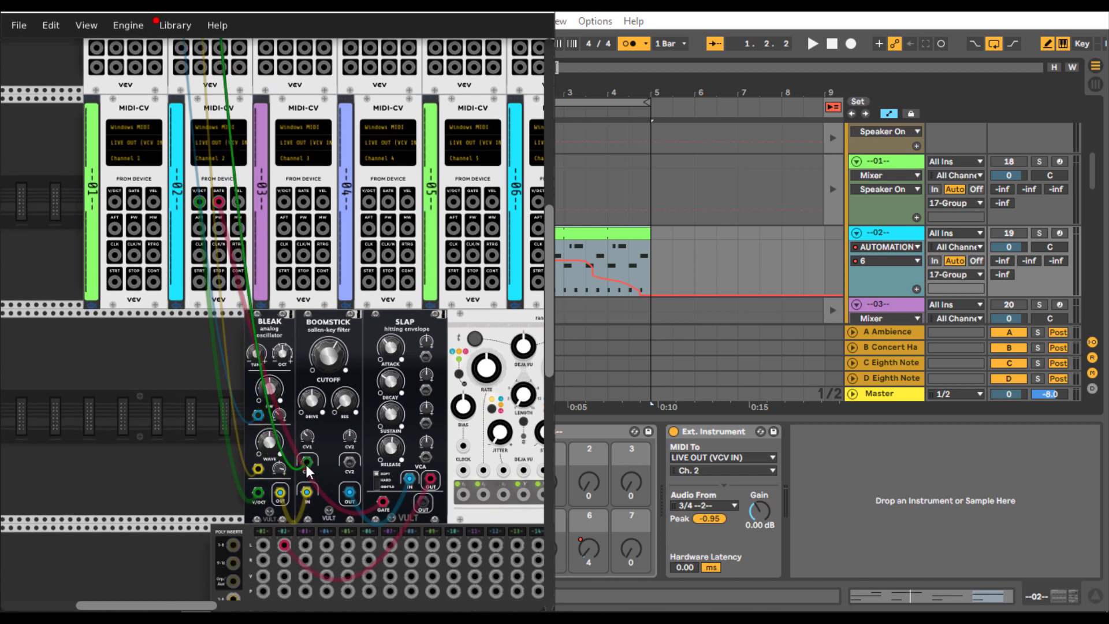
Step: Play the --02-- clip from Ableton Live, examine the modulated voice and mixer channel in VCV Rack, and reset the External Instrument peak reading
click(689, 15)
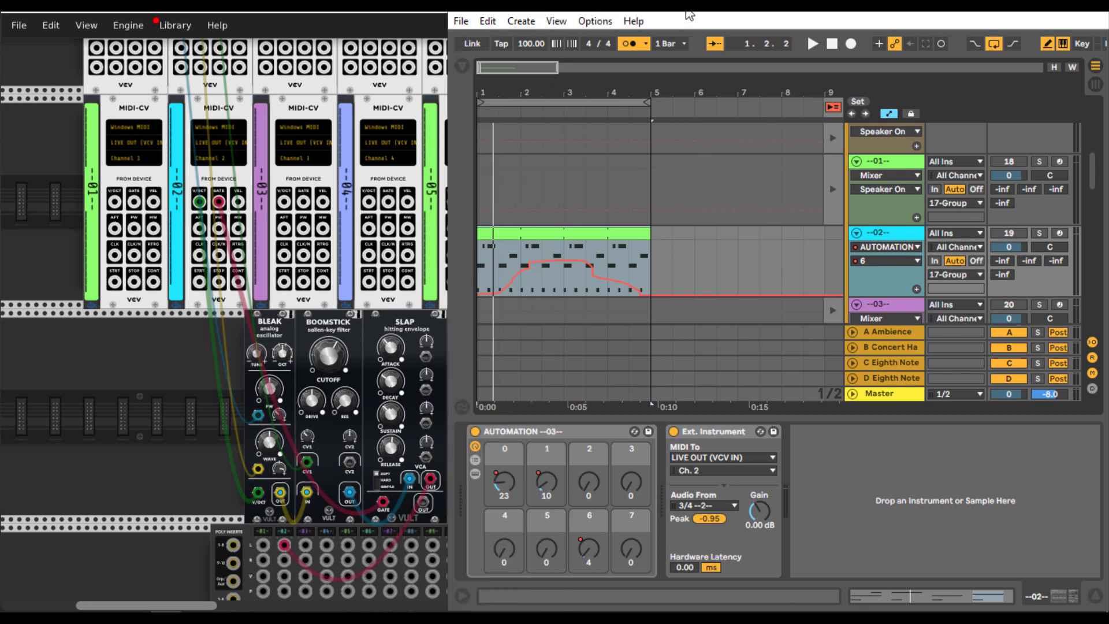
key(space)
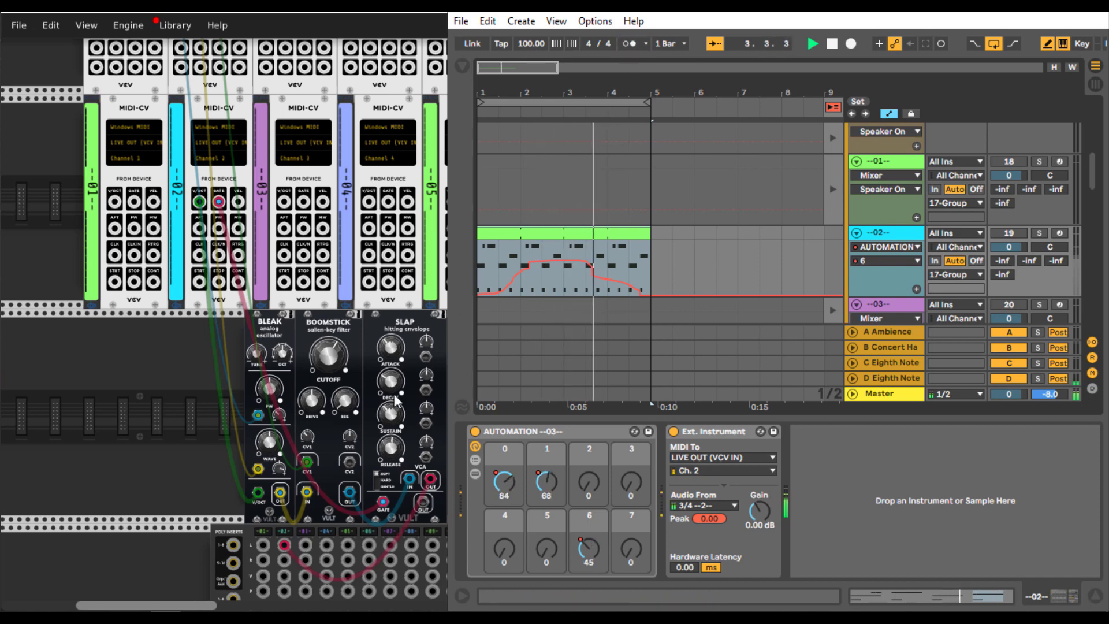
click(310, 445)
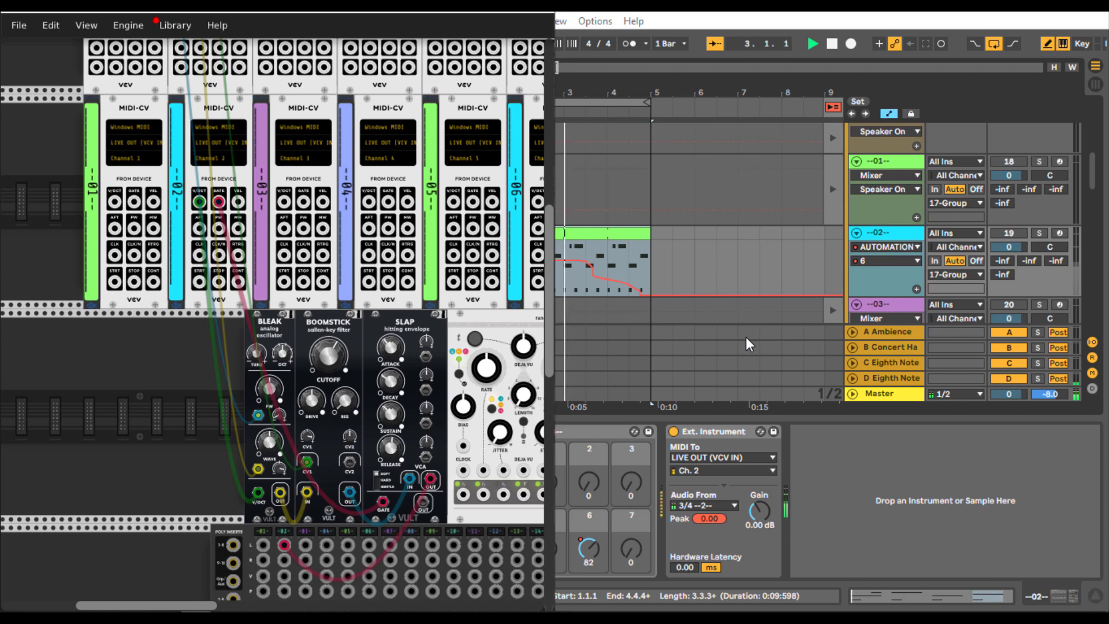
scroll(102, 435, down, 3)
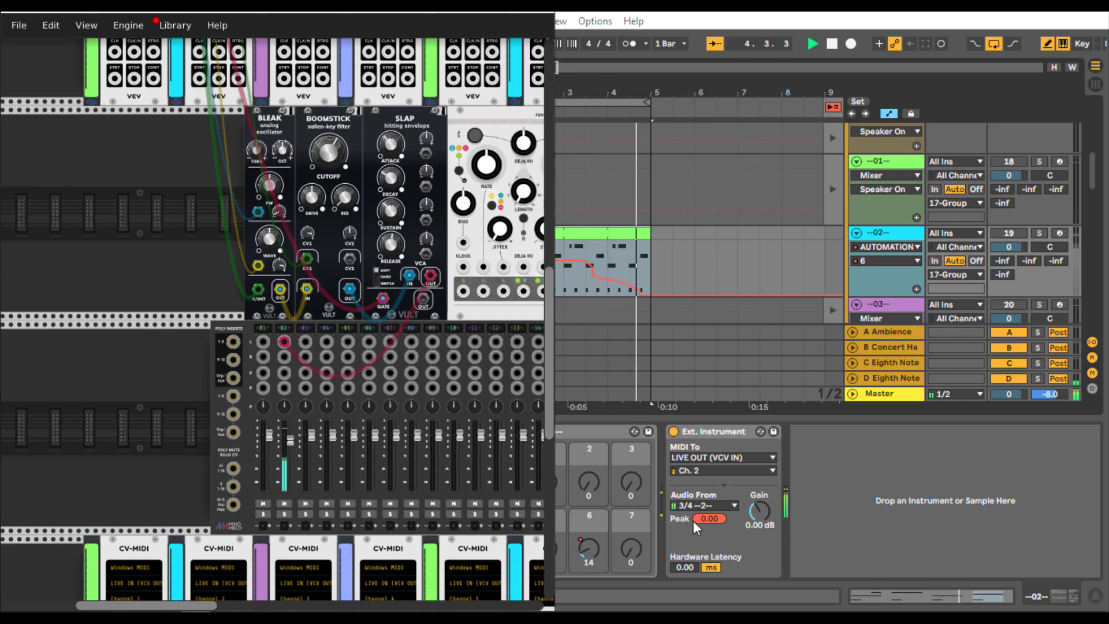
click(719, 522)
click(299, 433)
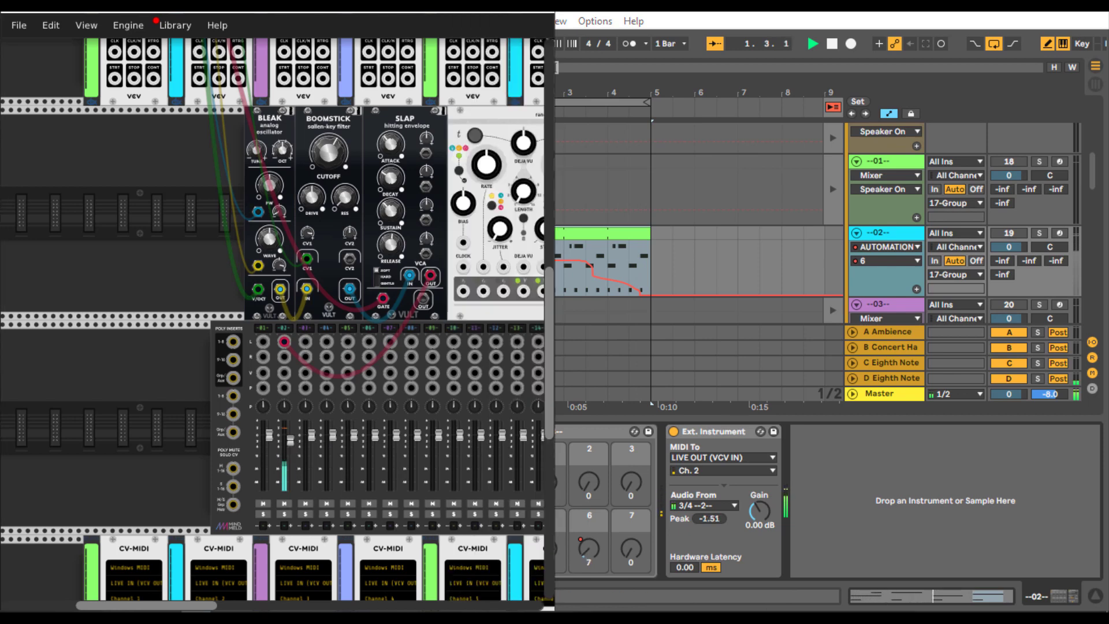
scroll(234, 257, up, 1)
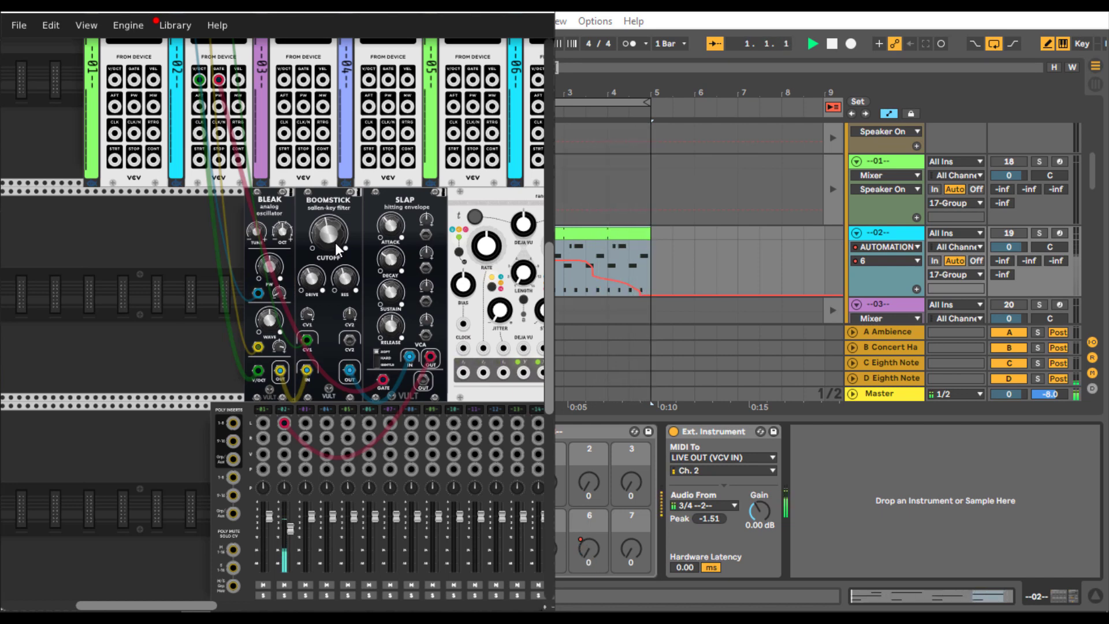
Step: Reveal the devices inside the --02-- track's AUTOMATION rack, unfold CC_map8 to examine its CC assignments, and select the rack
click(879, 448)
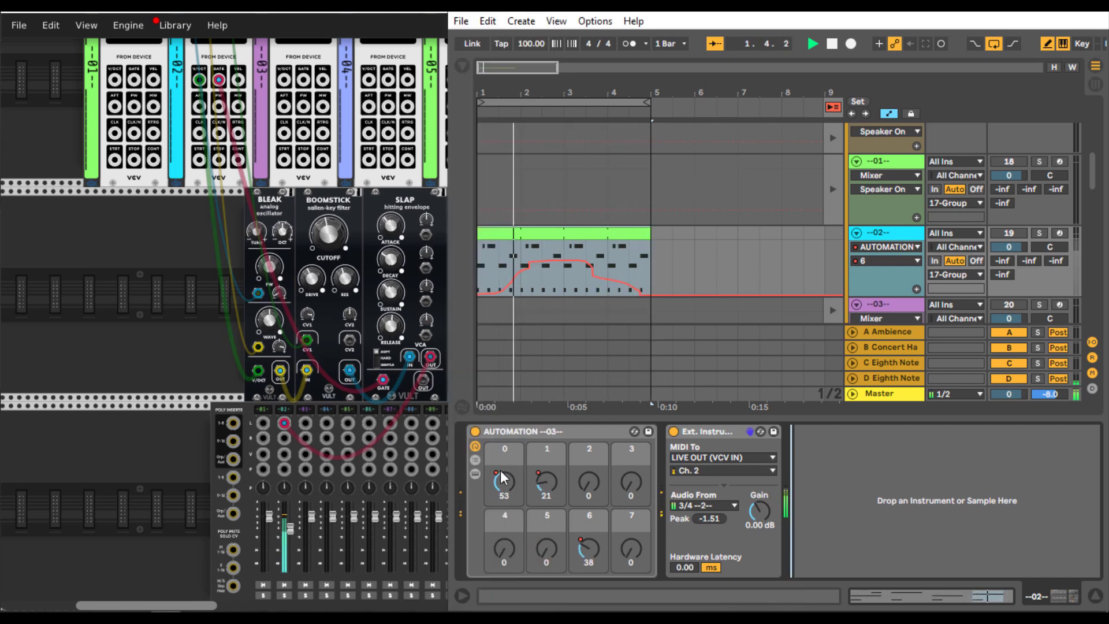
click(474, 474)
double_click(737, 431)
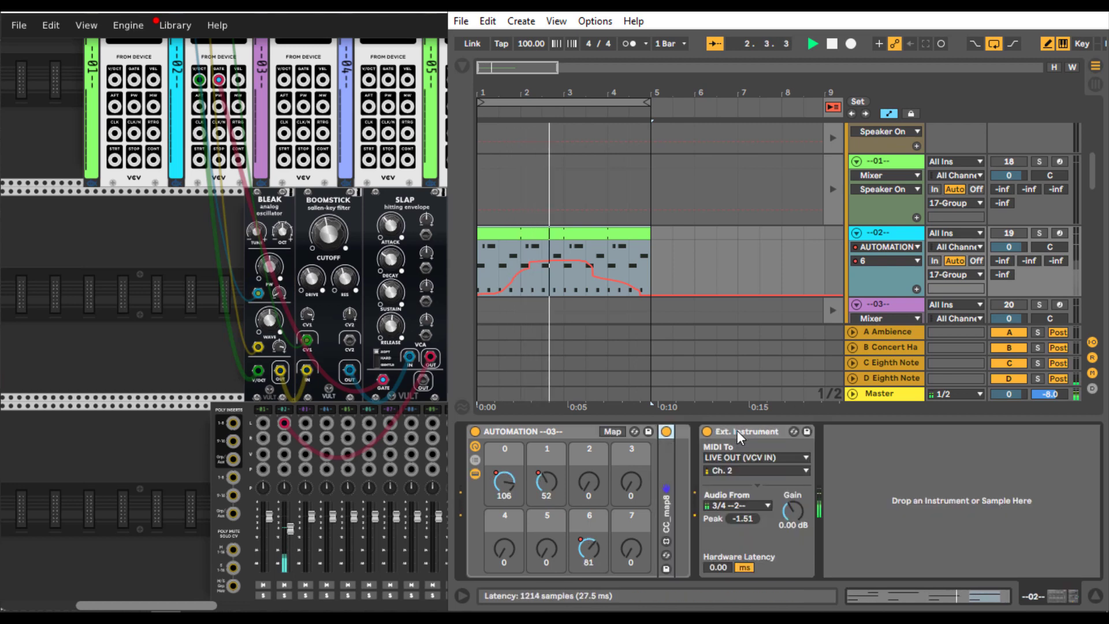
double_click(671, 463)
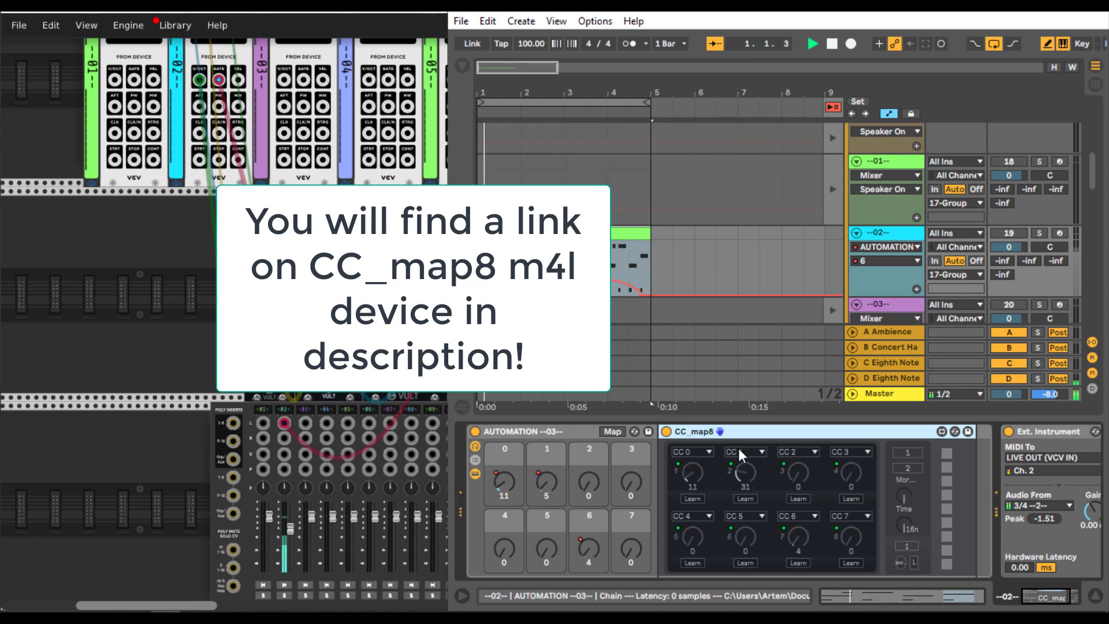
click(531, 431)
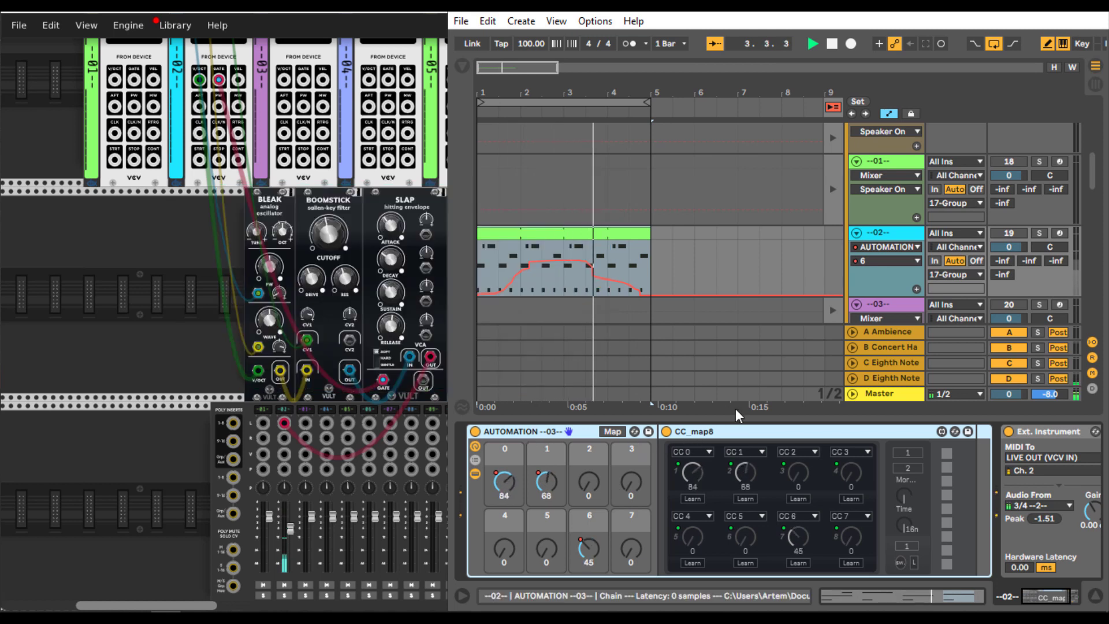
Step: Examine the device chains of tracks --01-- and --03--, return to track --02--, and stop playback
click(879, 230)
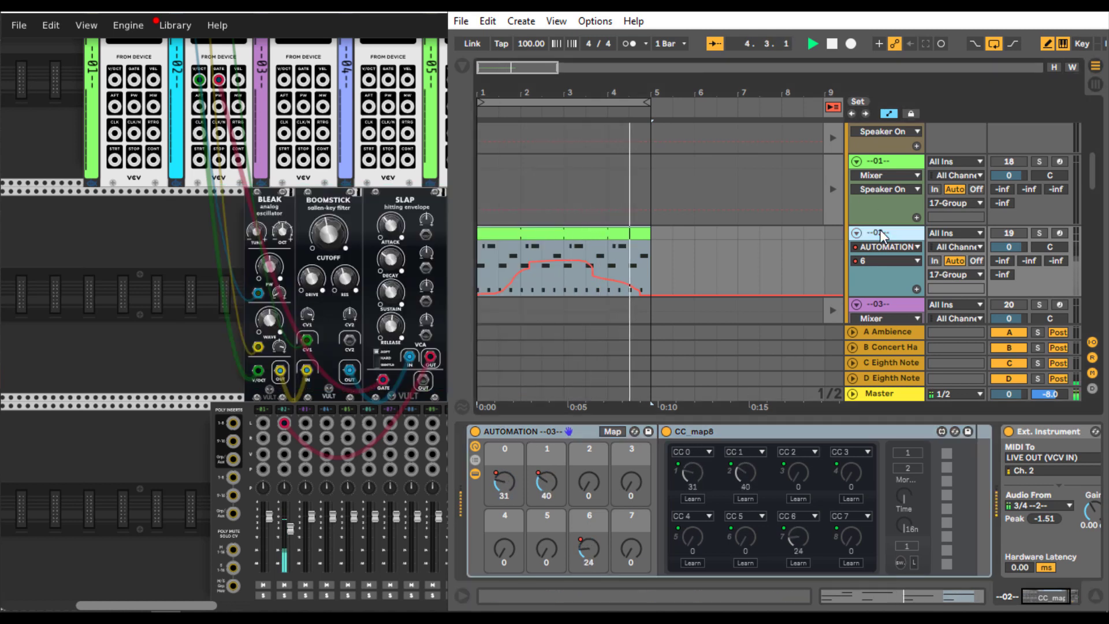
click(878, 167)
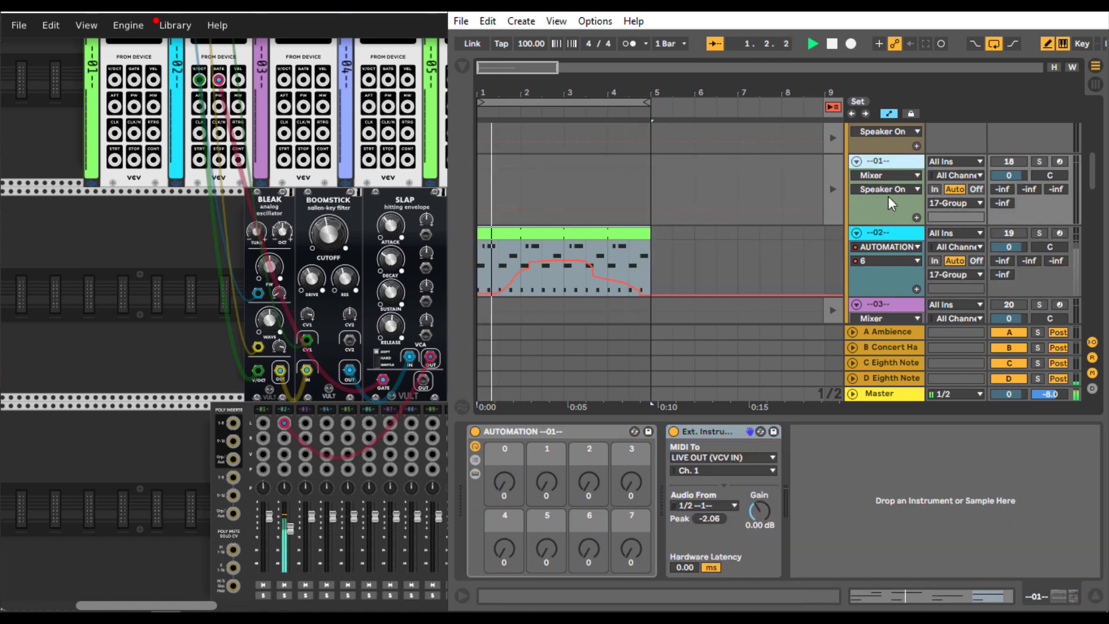
click(896, 283)
click(893, 301)
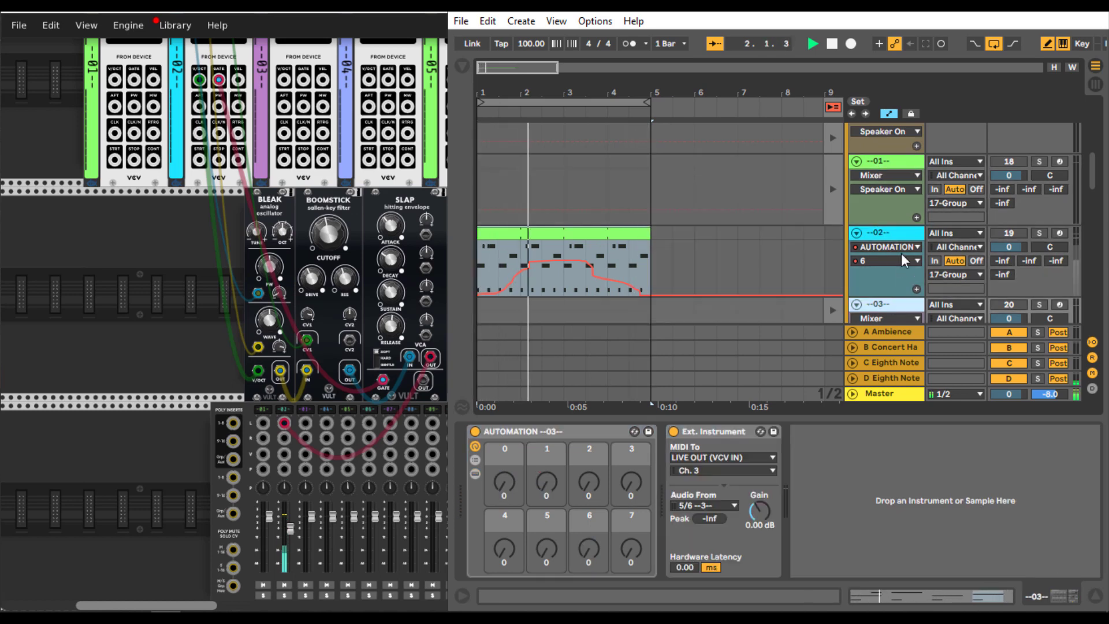
scroll(903, 241, down, 2)
scroll(903, 241, up, 2)
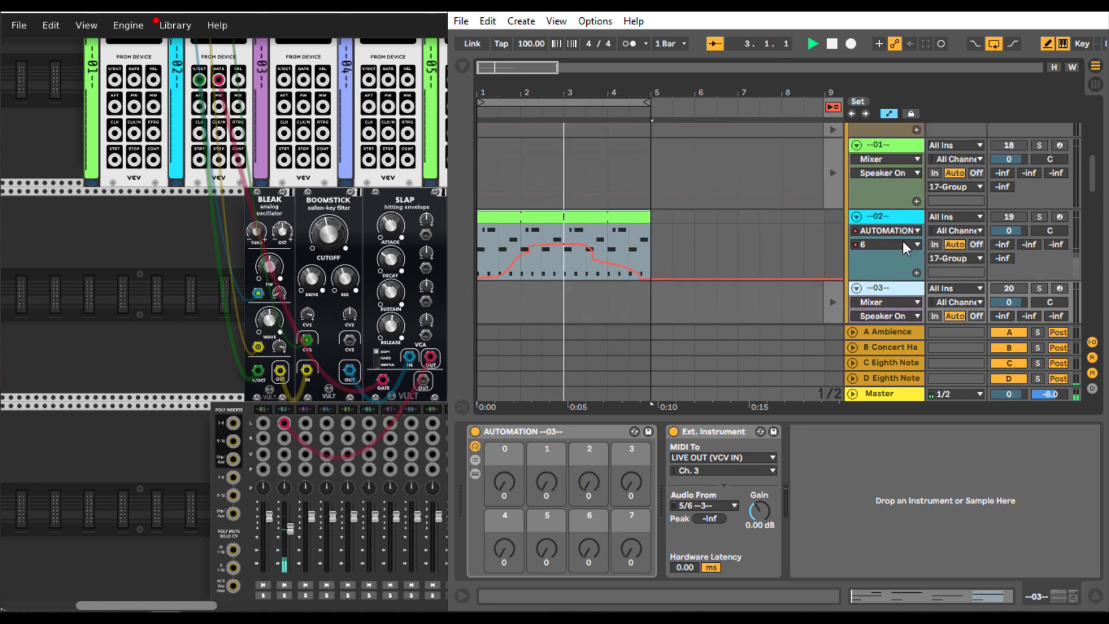
click(894, 224)
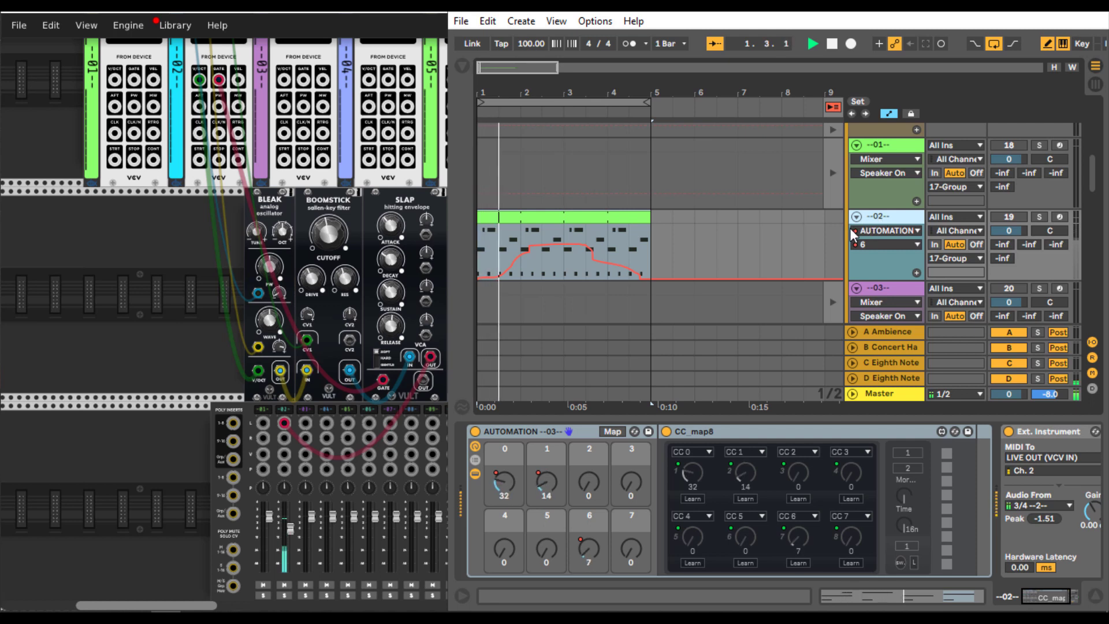
click(831, 45)
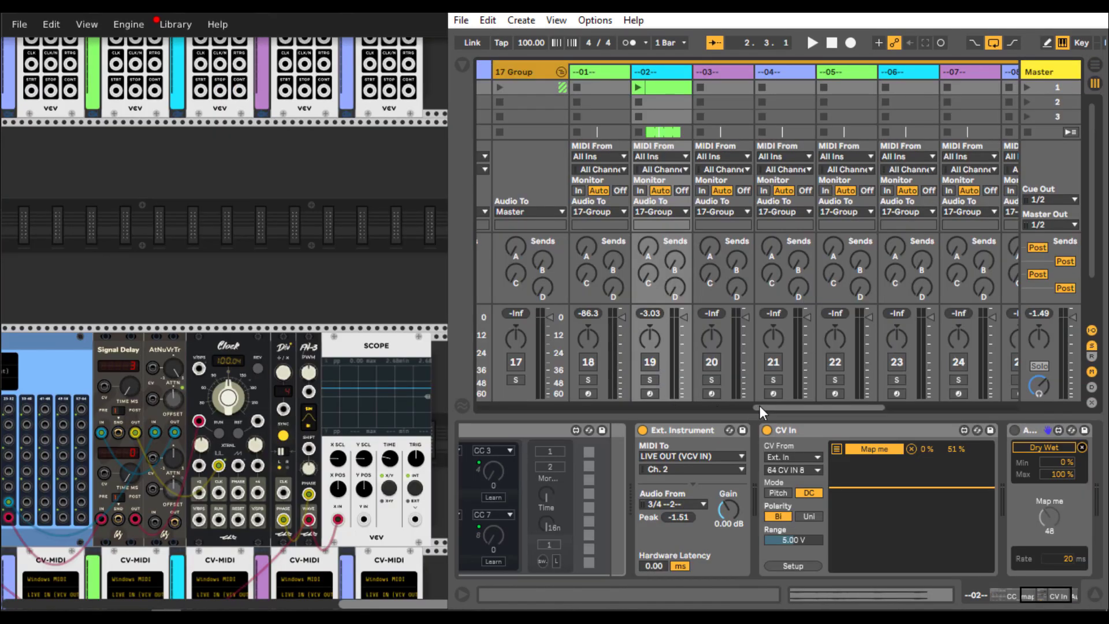
Step: Cut the clip from the first slot of track --02-- and select the first slot of track --01--
right_click(664, 89)
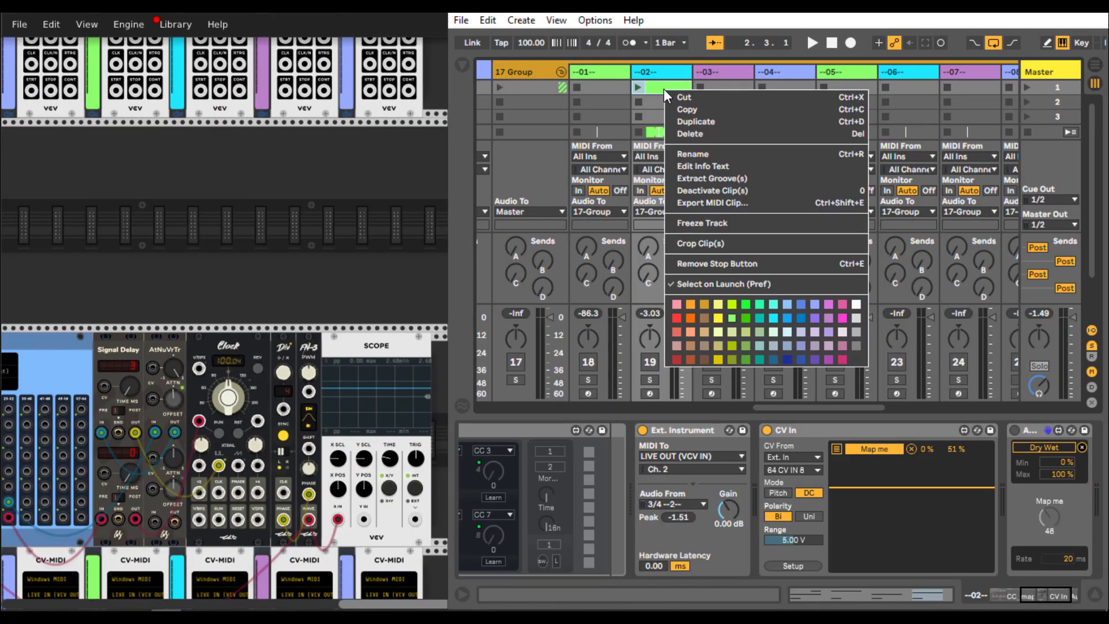
click(722, 82)
right_click(667, 84)
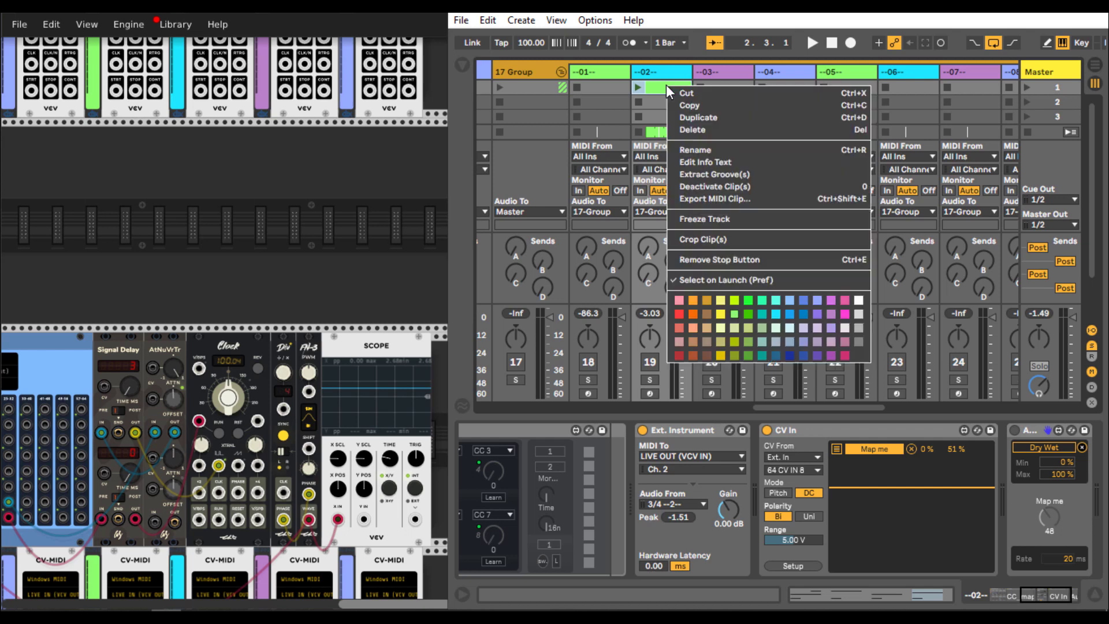
click(681, 89)
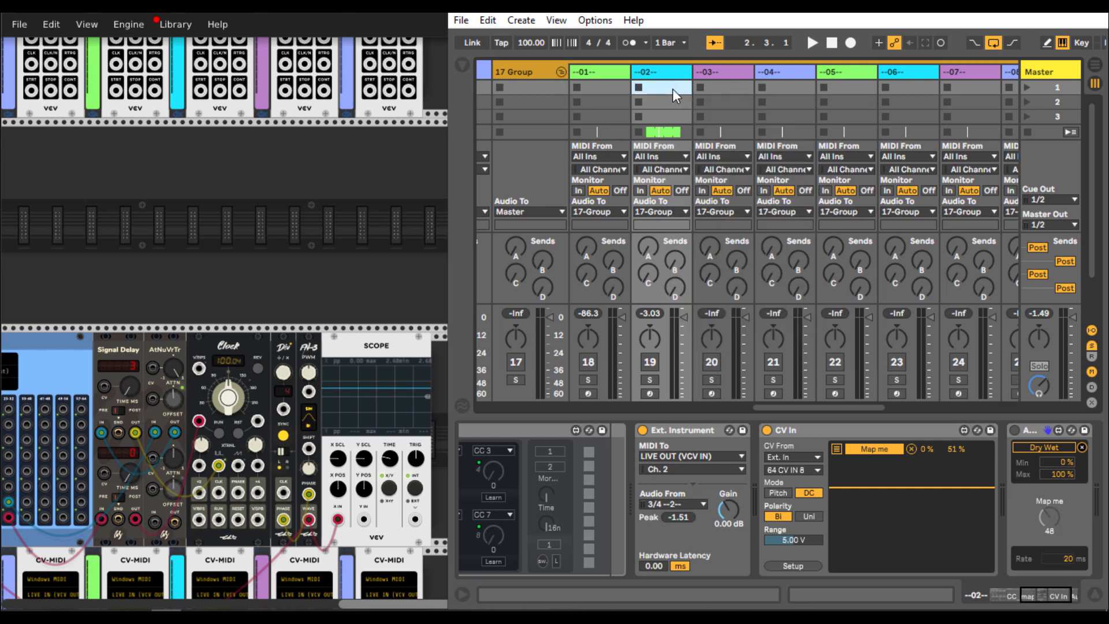
click(619, 87)
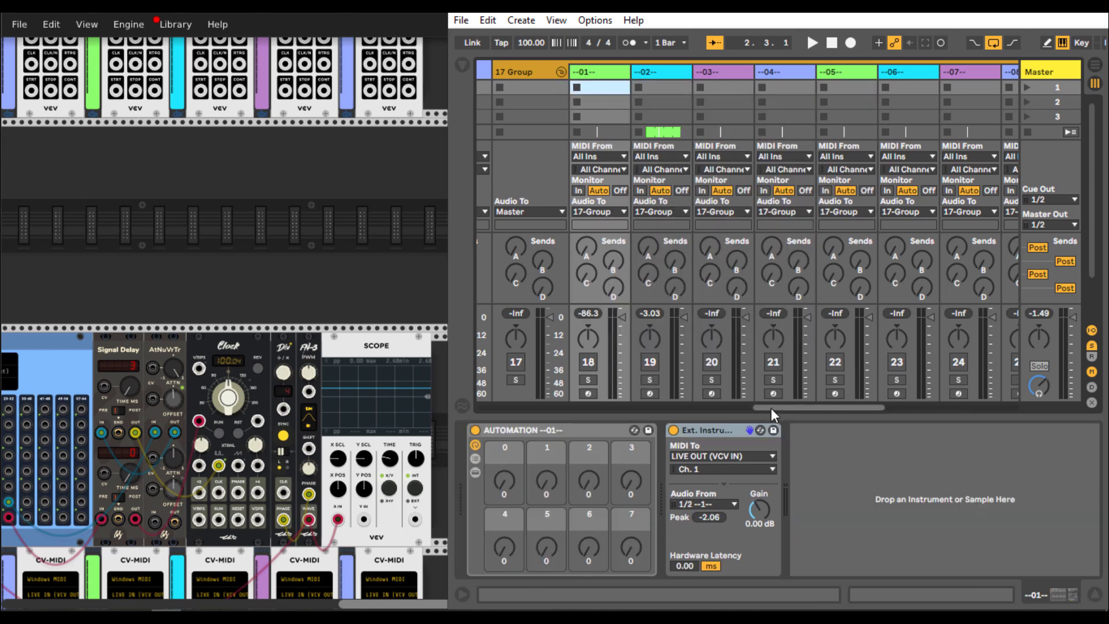
Step: Add a Macro Oscillator 2 module from the VCV Rack module browser beside the BLEAK oscillator
drag(771, 408, 718, 408)
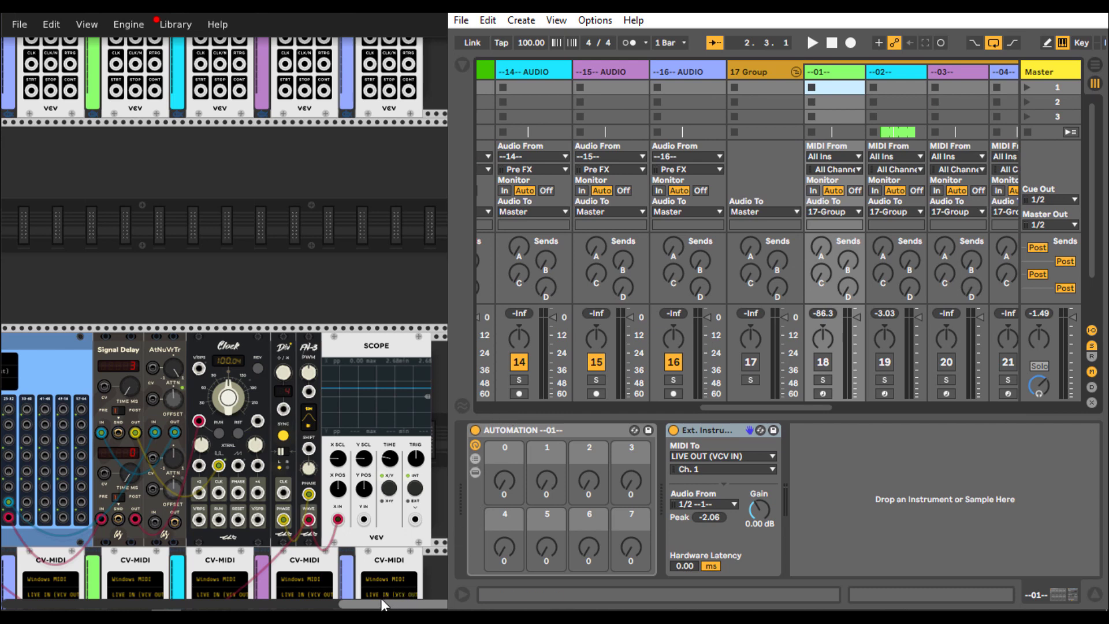
drag(381, 603, 208, 604)
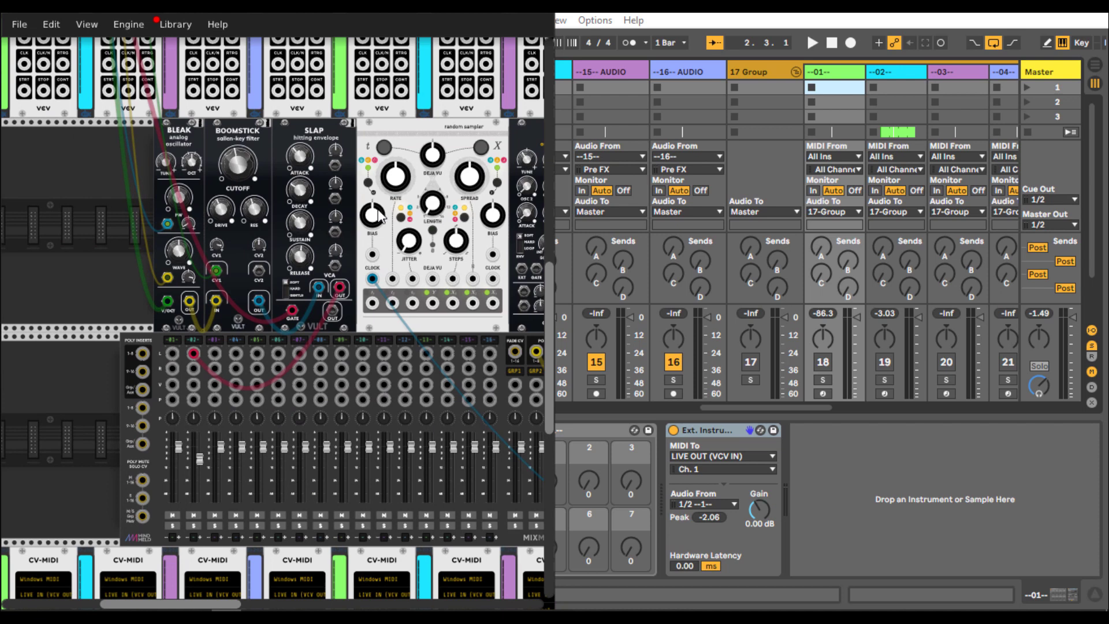
right_click(105, 216)
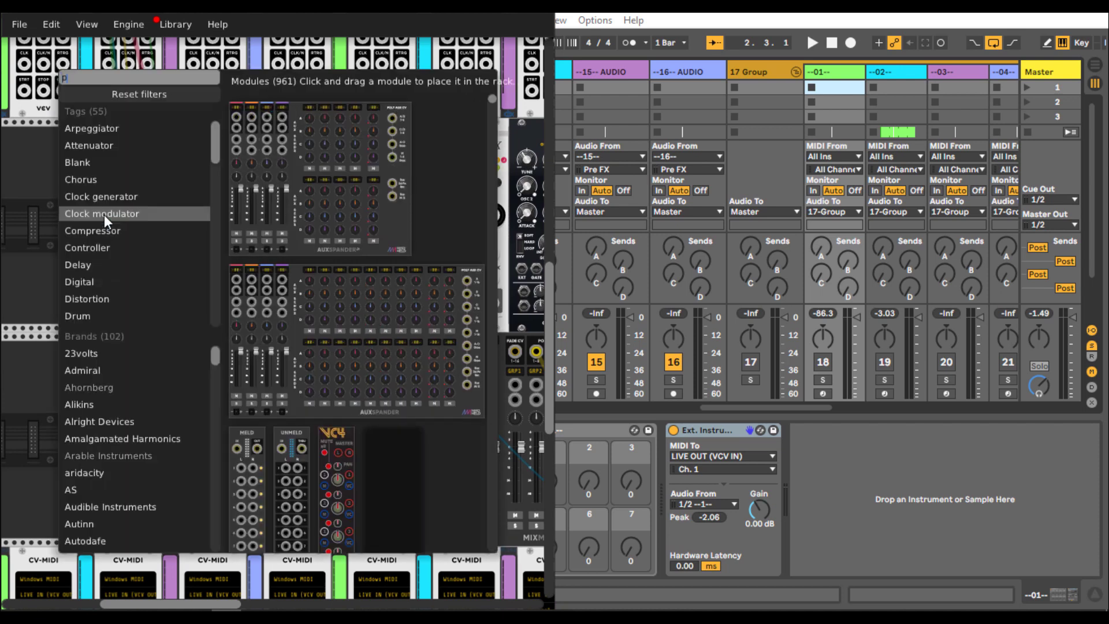
click(265, 179)
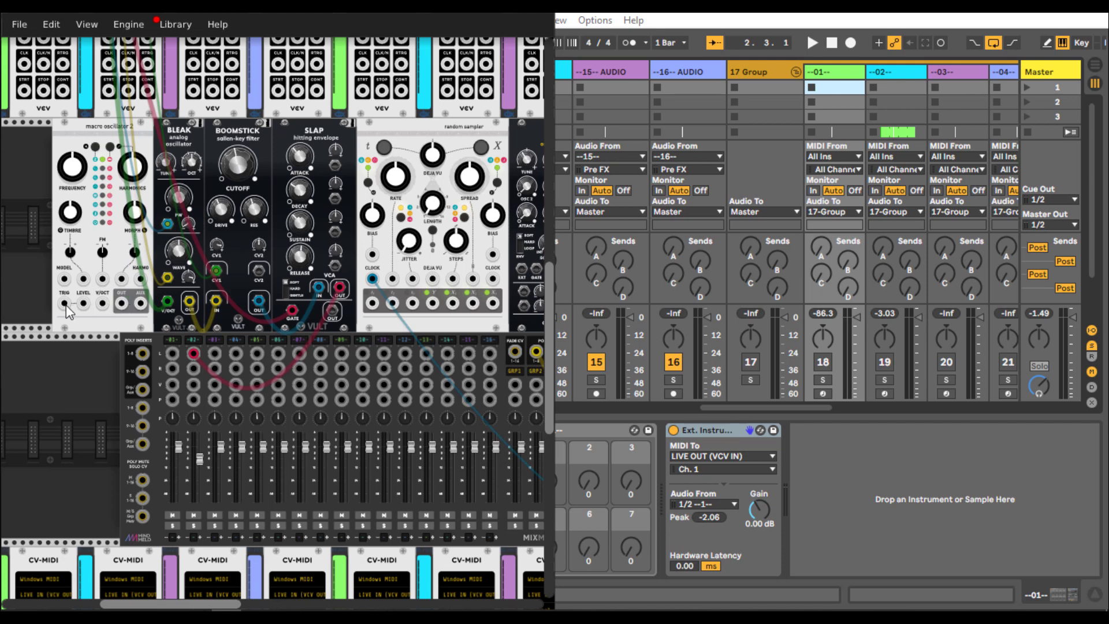
Step: Patch GATE and V/OCT of the channel 1 MIDI-CV module to Macro Oscillator 2's TRIG and V/OCT inputs
drag(66, 305, 137, 386)
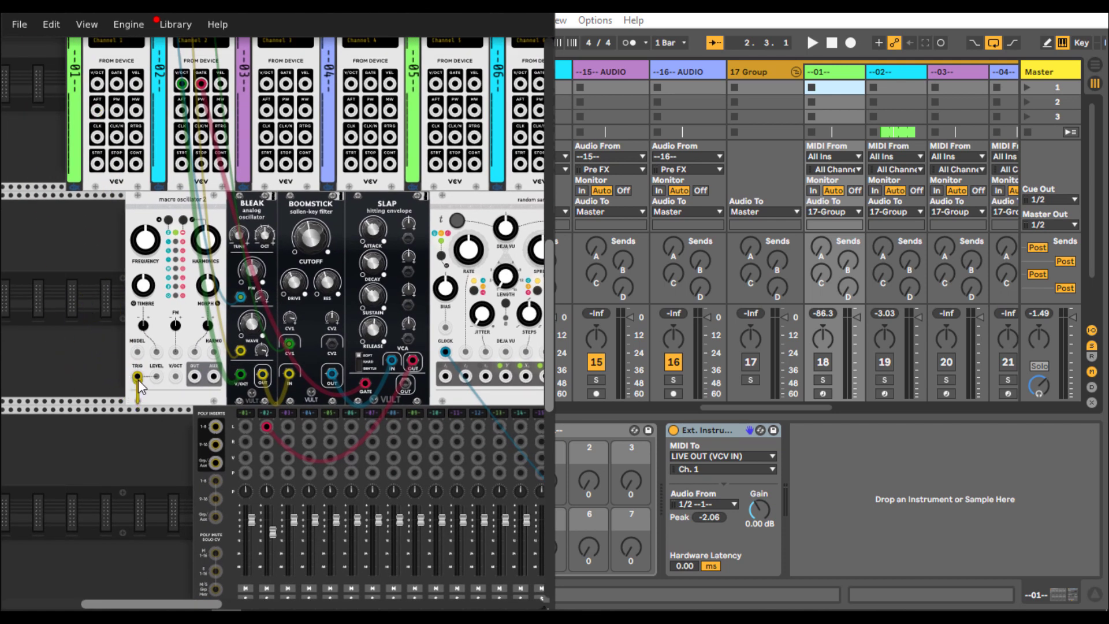
drag(140, 387, 117, 84)
drag(97, 85, 176, 377)
Step: Set the channel 1 MIDI-CV module's polyphony to Monophonic and patch Macro Oscillator 2's OUT to the mixer's channel 1 L input
scroll(147, 205, up, 5)
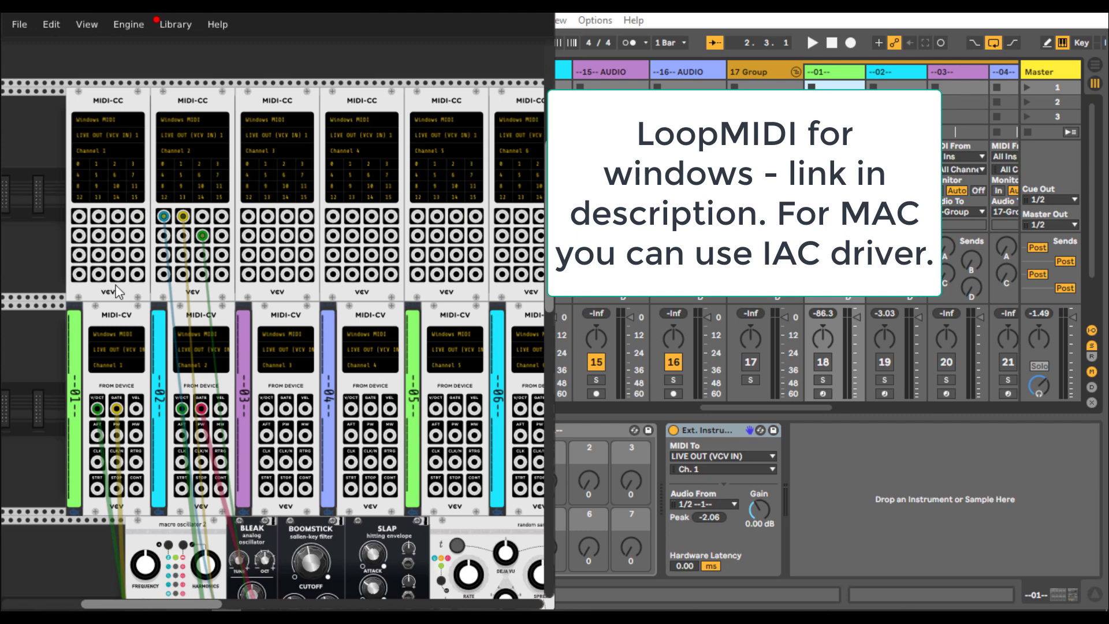
right_click(120, 315)
mouse_move(248, 504)
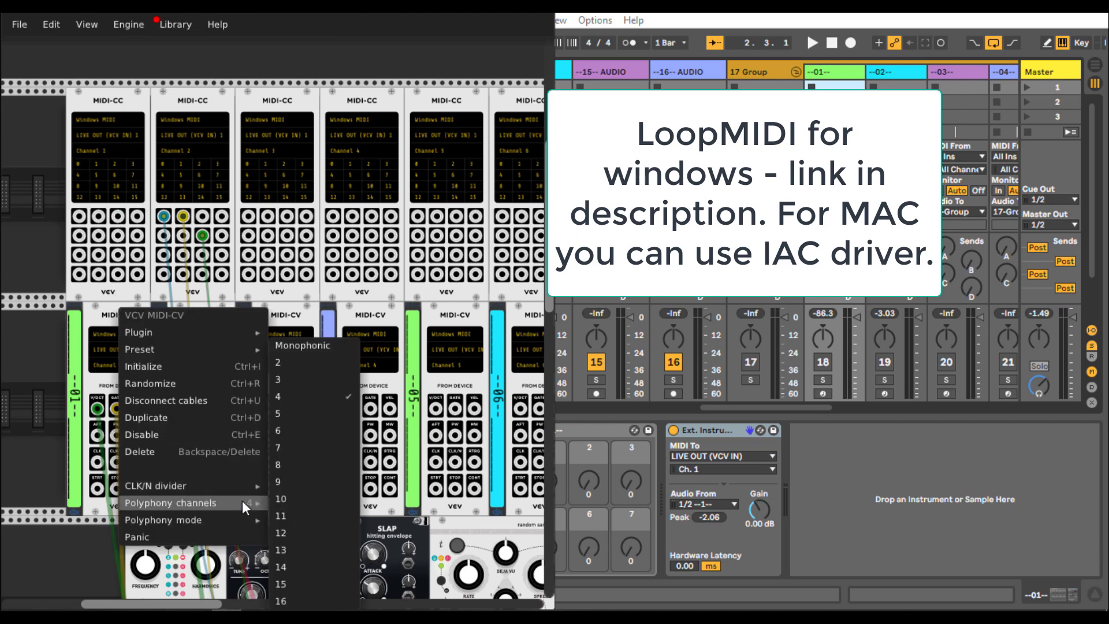
click(321, 349)
scroll(44, 324, down, 6)
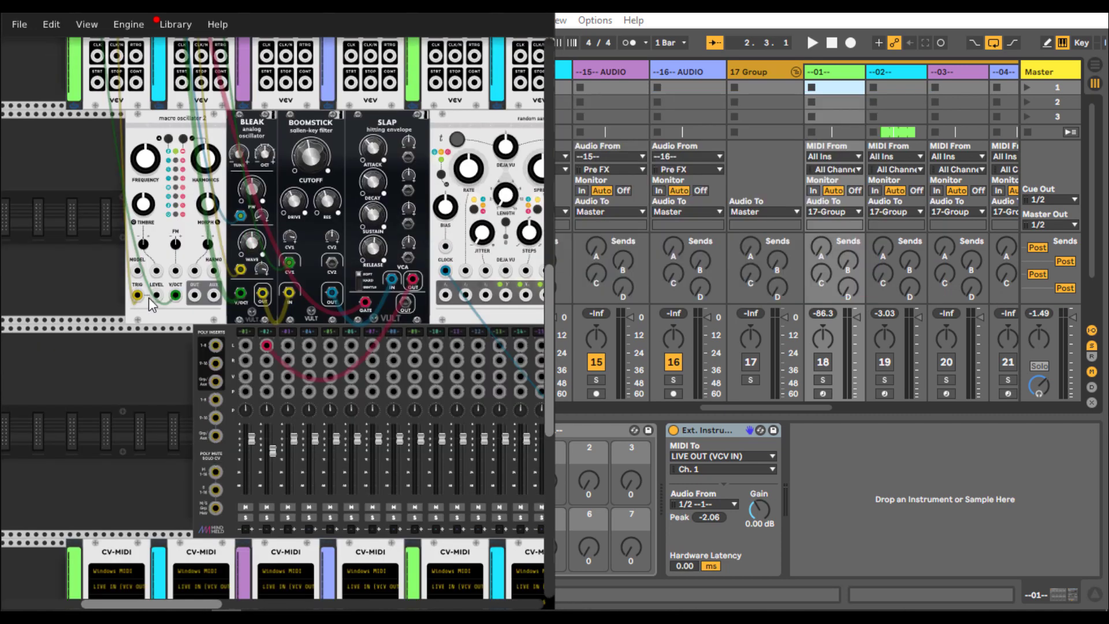
drag(195, 297, 245, 346)
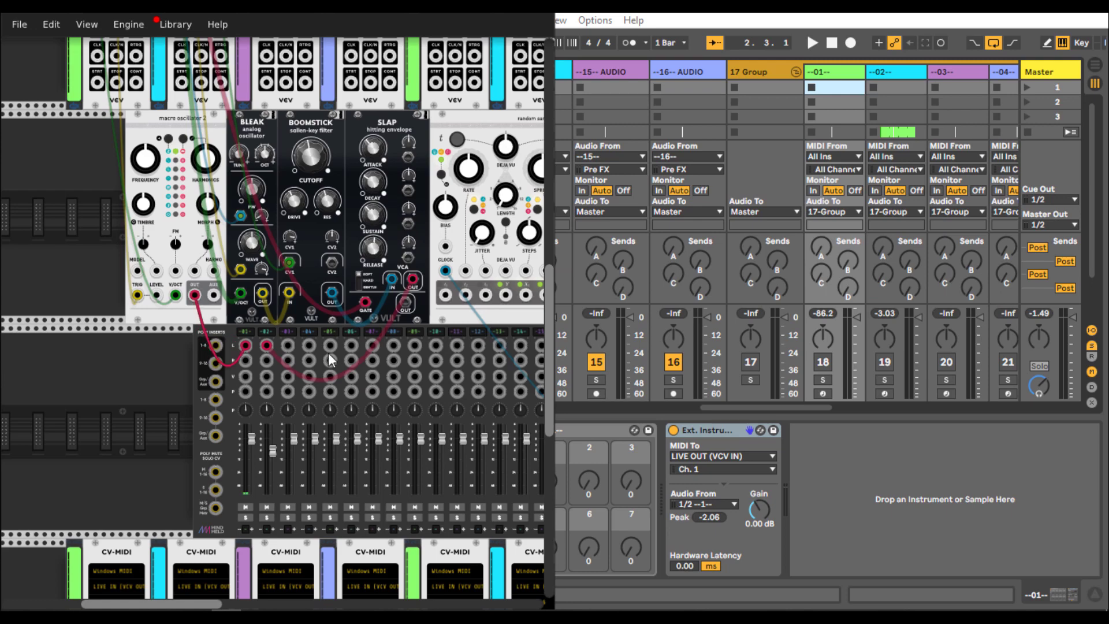
Step: Patch an X output and a t output of the random sampler to V/OCT and GATE on the channel 1 CV-MIDI module
scroll(147, 485, down, 4)
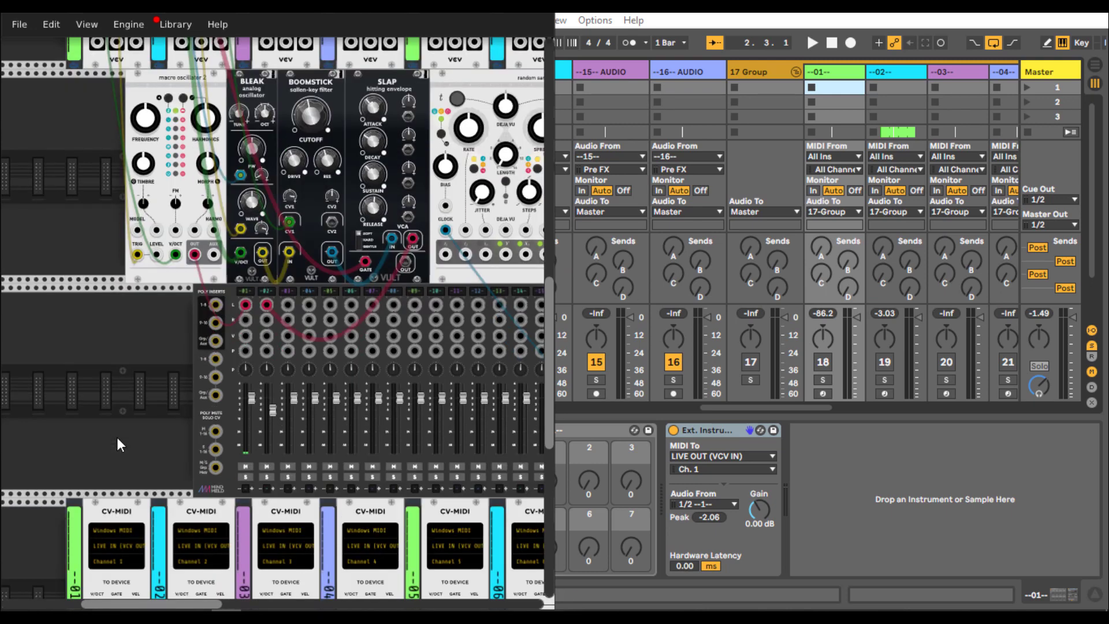
drag(97, 401, 486, 137)
drag(54, 487, 405, 136)
Step: Set the --01-- track's MIDI input to LIVE IN (VCV OUT) and arm it for recording
click(845, 156)
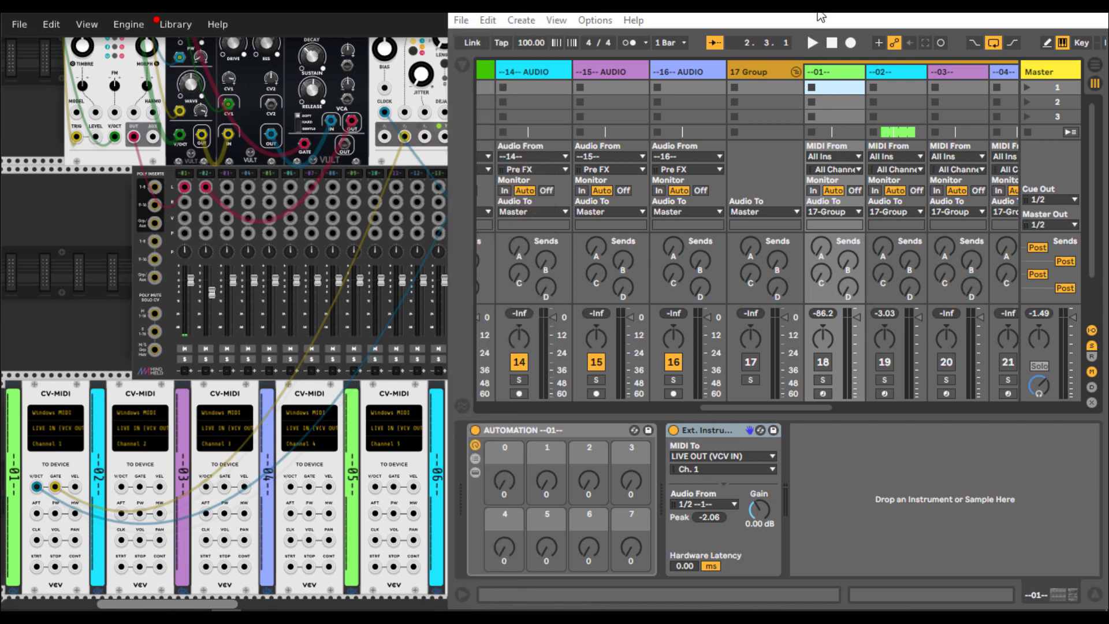
click(854, 154)
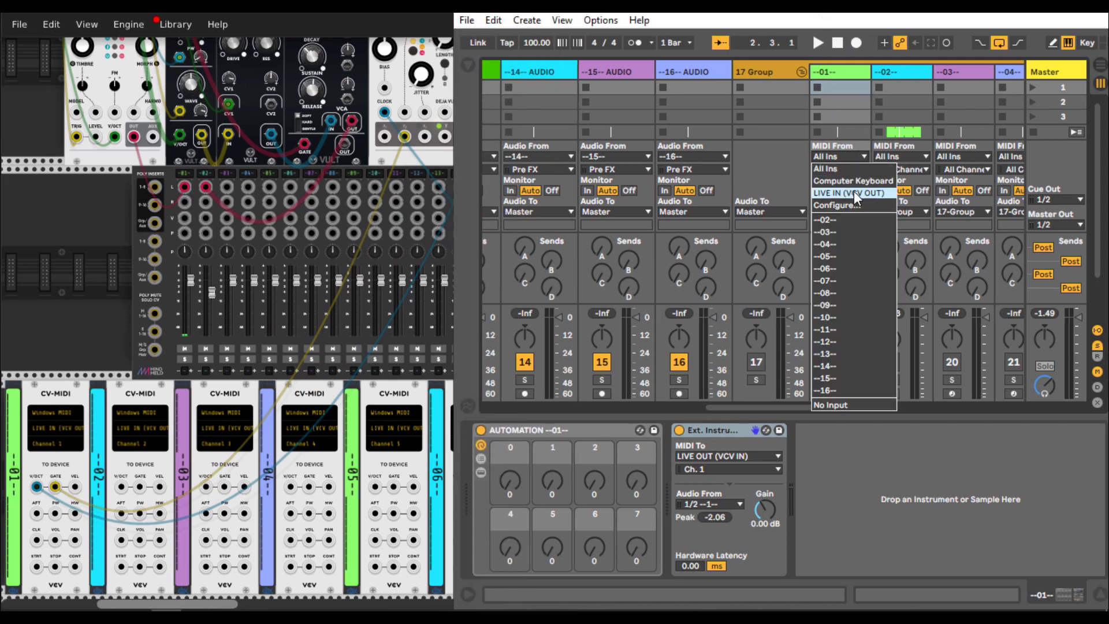
click(854, 193)
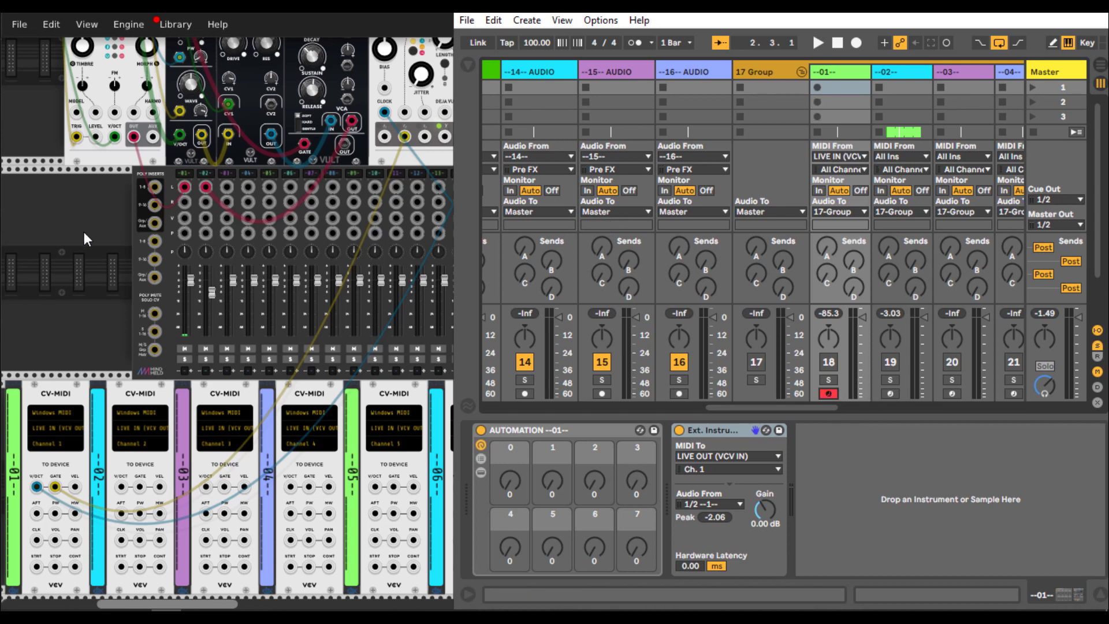
scroll(66, 284, up, 3)
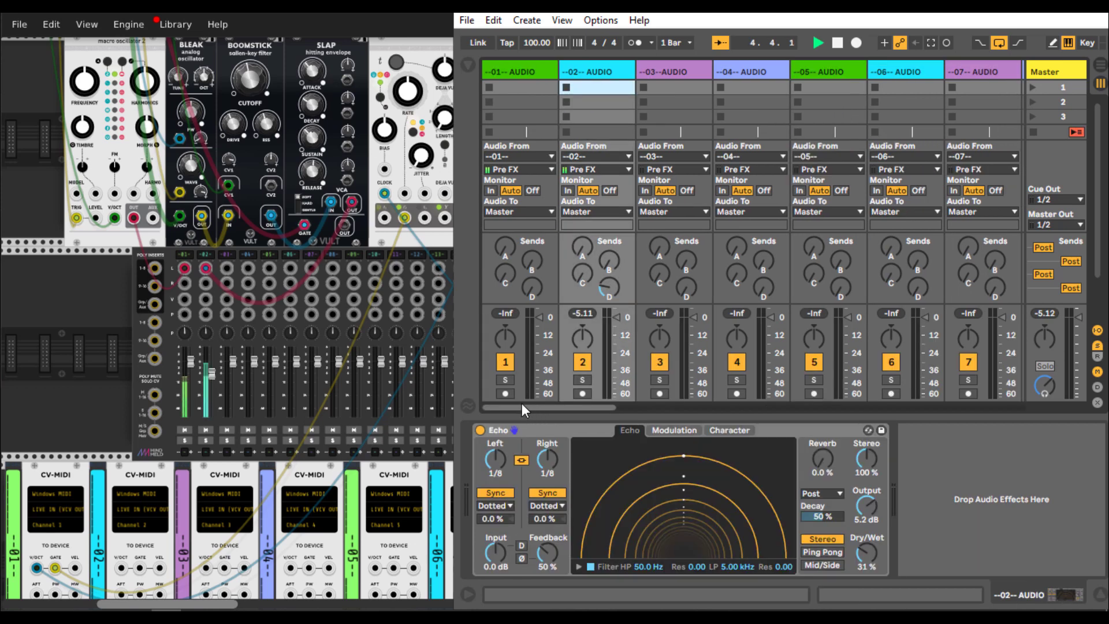
Step: Arm the --01-- AUDIO track for monitoring and inspect the recorded --01-- clip's notes, folded to the used pitches
click(503, 396)
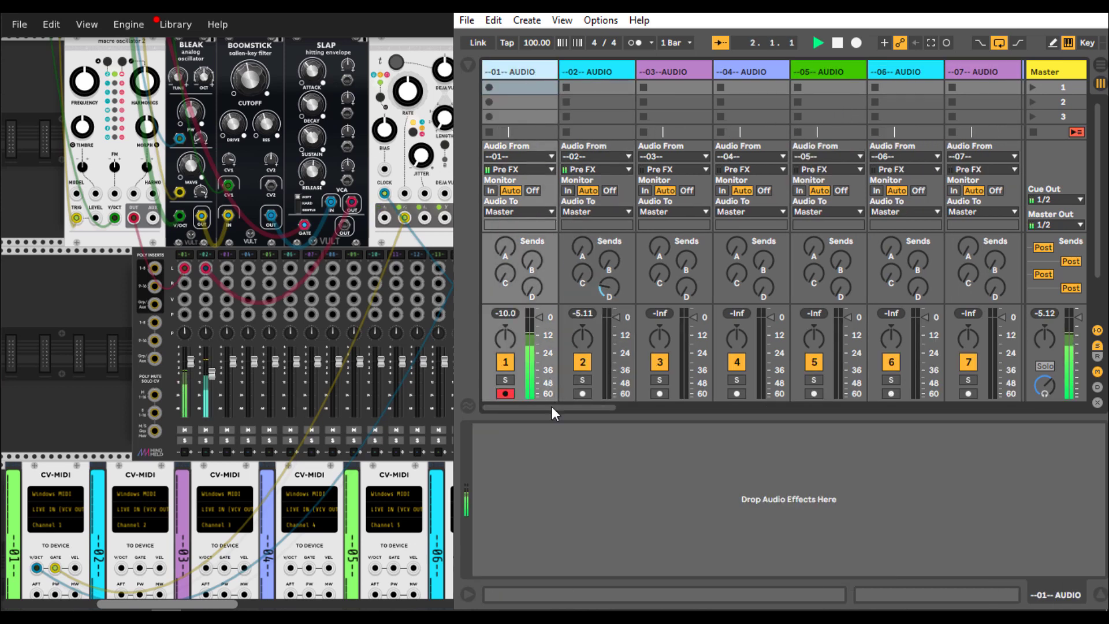
drag(552, 407, 824, 407)
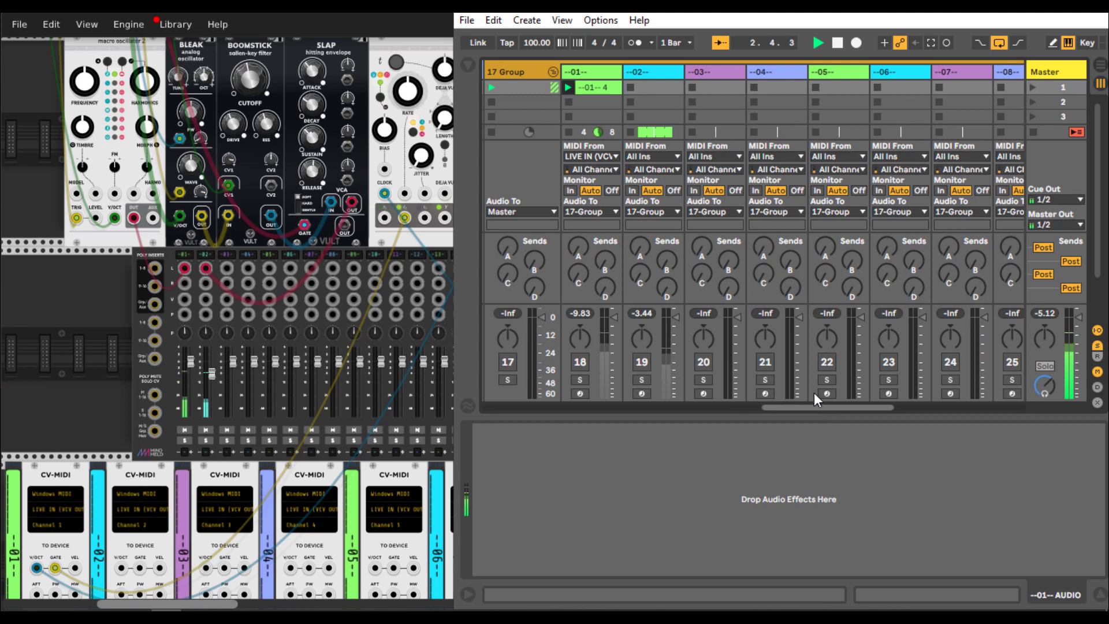
click(601, 89)
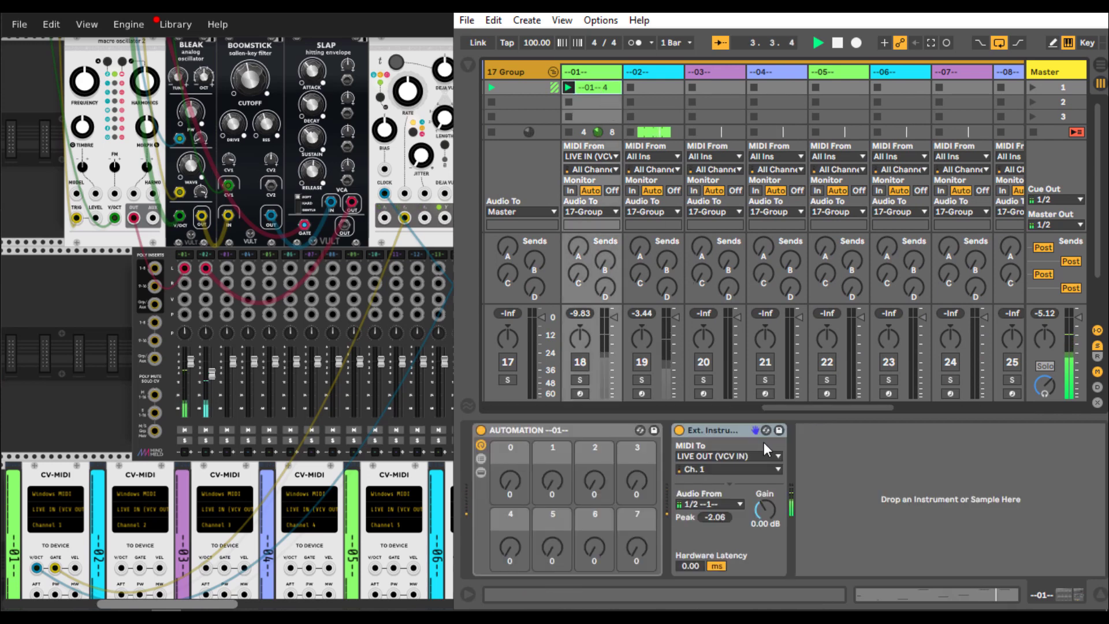
click(904, 594)
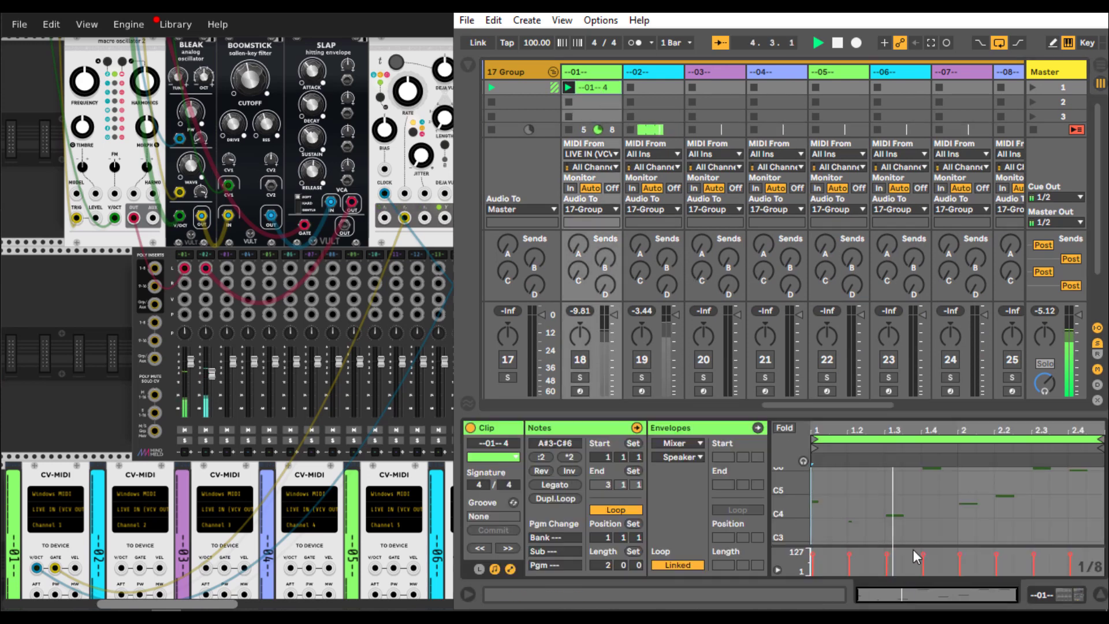
click(781, 428)
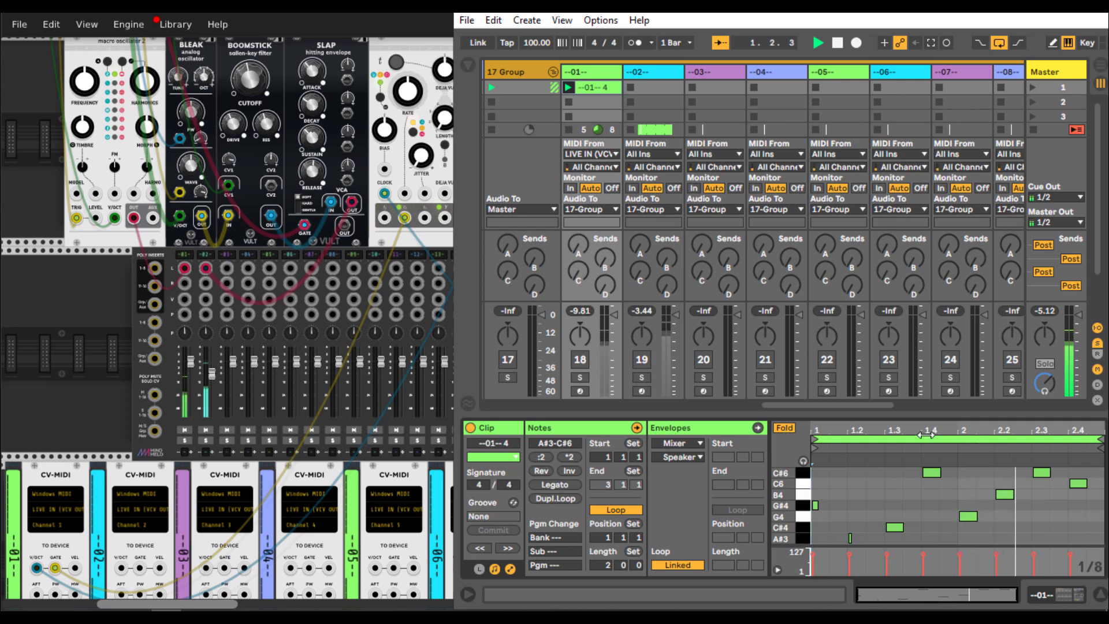
drag(910, 429, 904, 488)
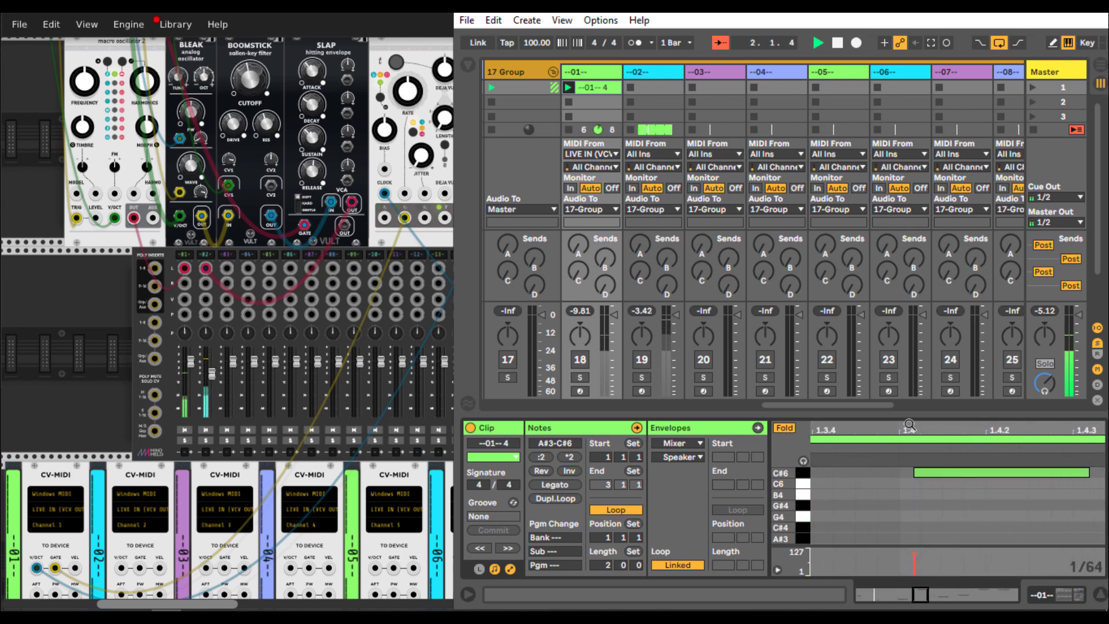
drag(910, 426, 910, 370)
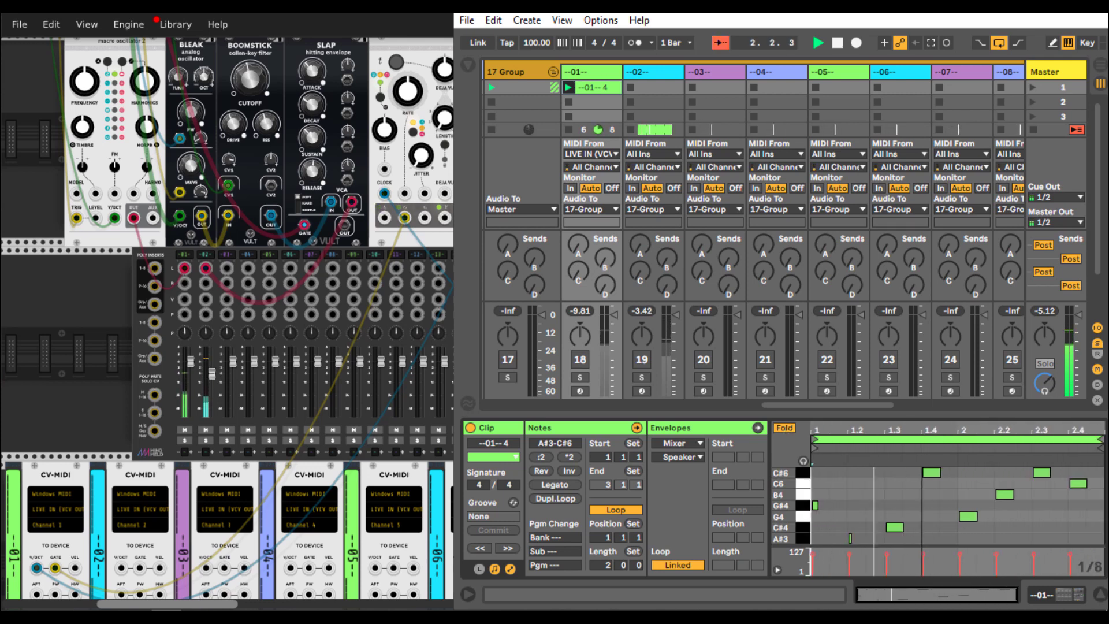
Step: Stop playback and set record quantization to Thirty-Second Note Quantization
click(568, 103)
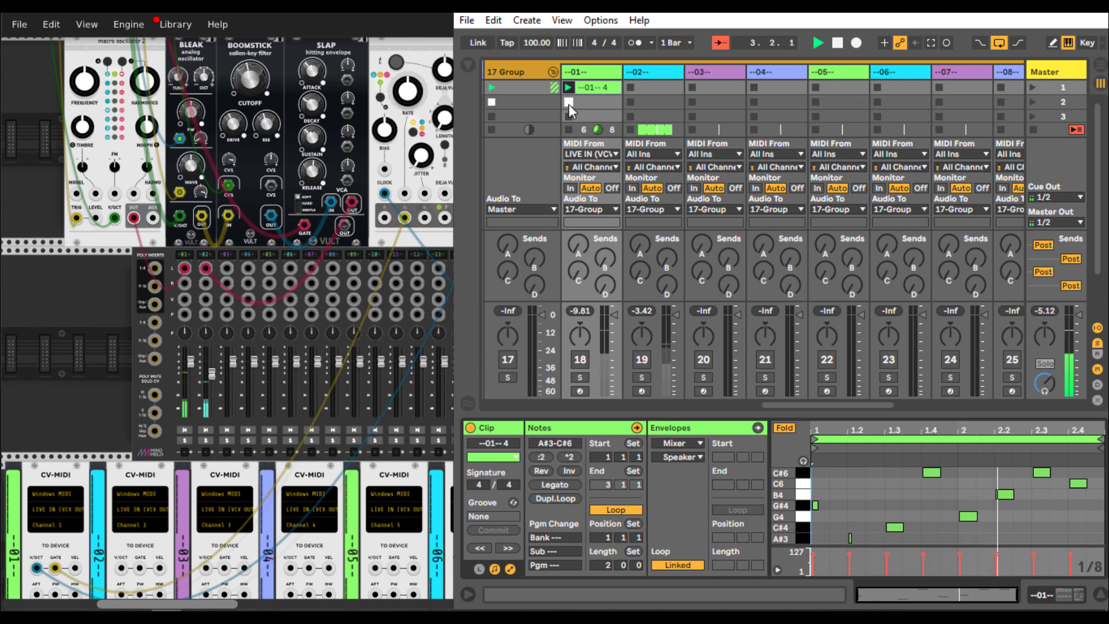
click(836, 45)
click(496, 21)
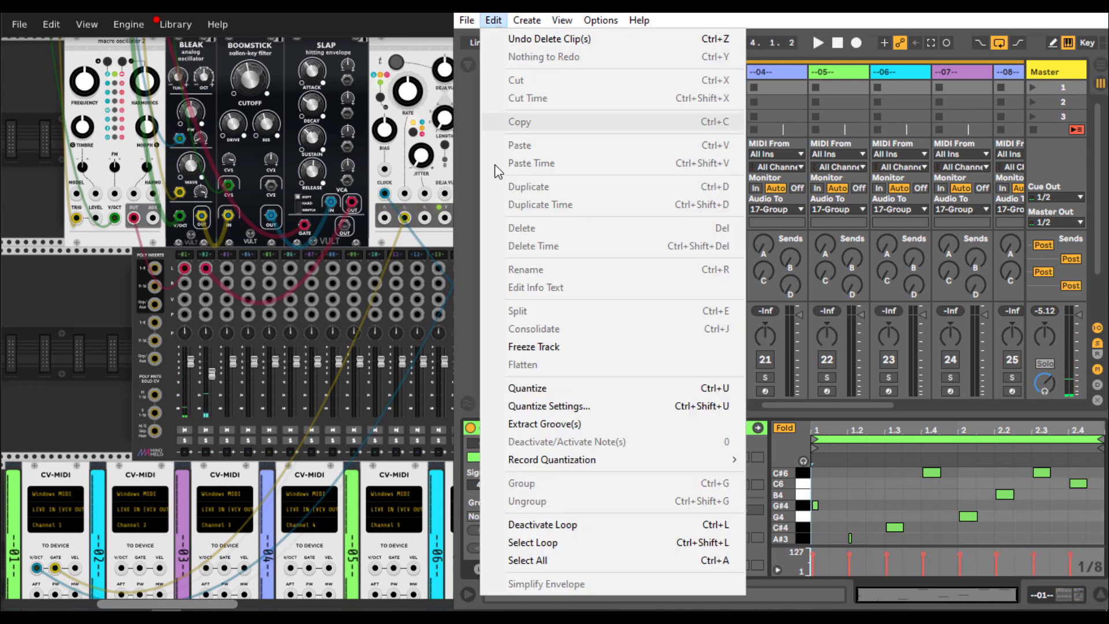
mouse_move(674, 462)
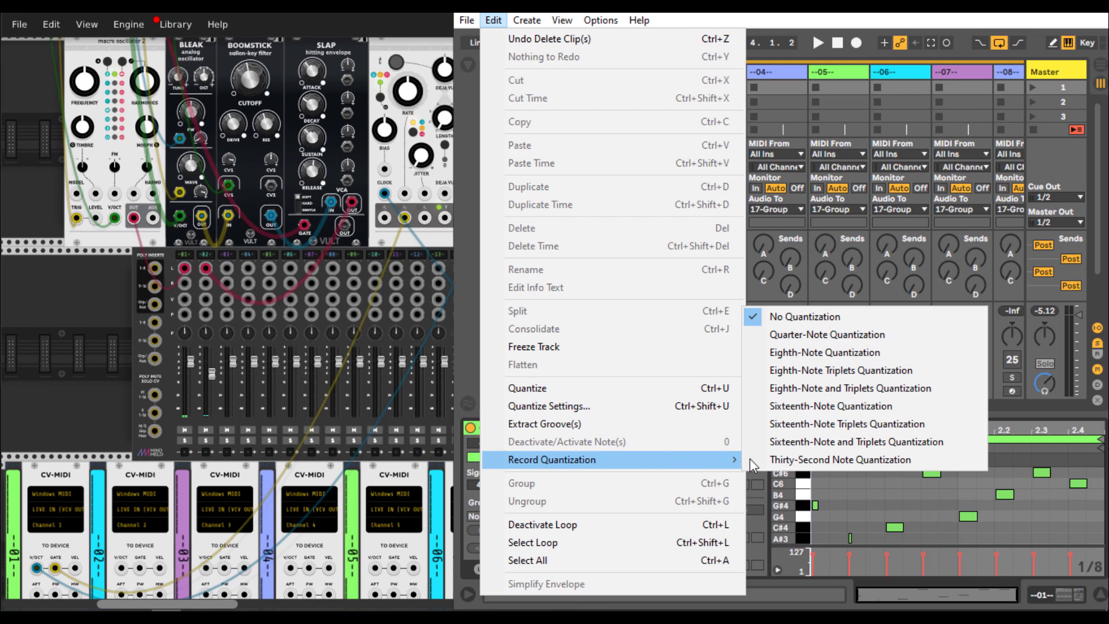
click(787, 458)
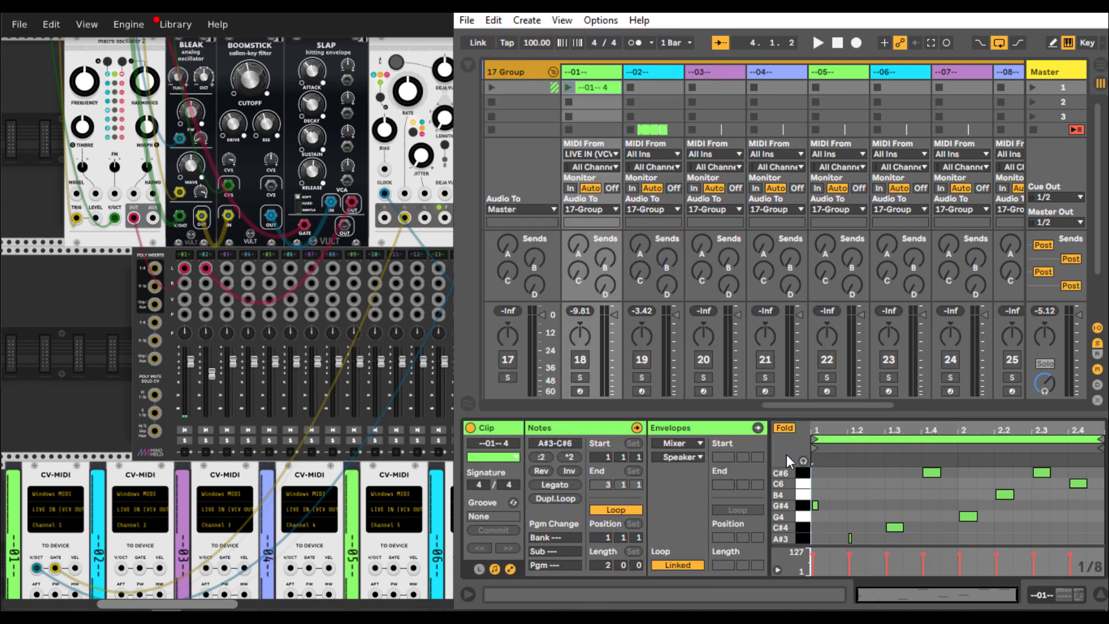
Step: Start playback, arm the --01-- MIDI track, record a clip into its second slot, and end recording so the clip loops
click(818, 42)
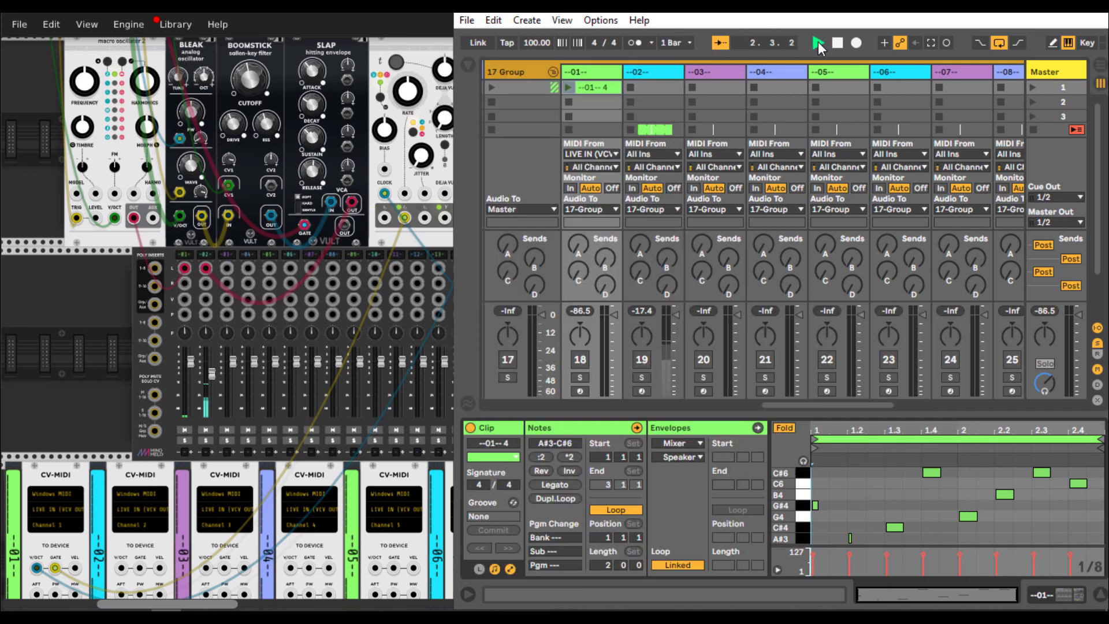
click(581, 391)
click(568, 102)
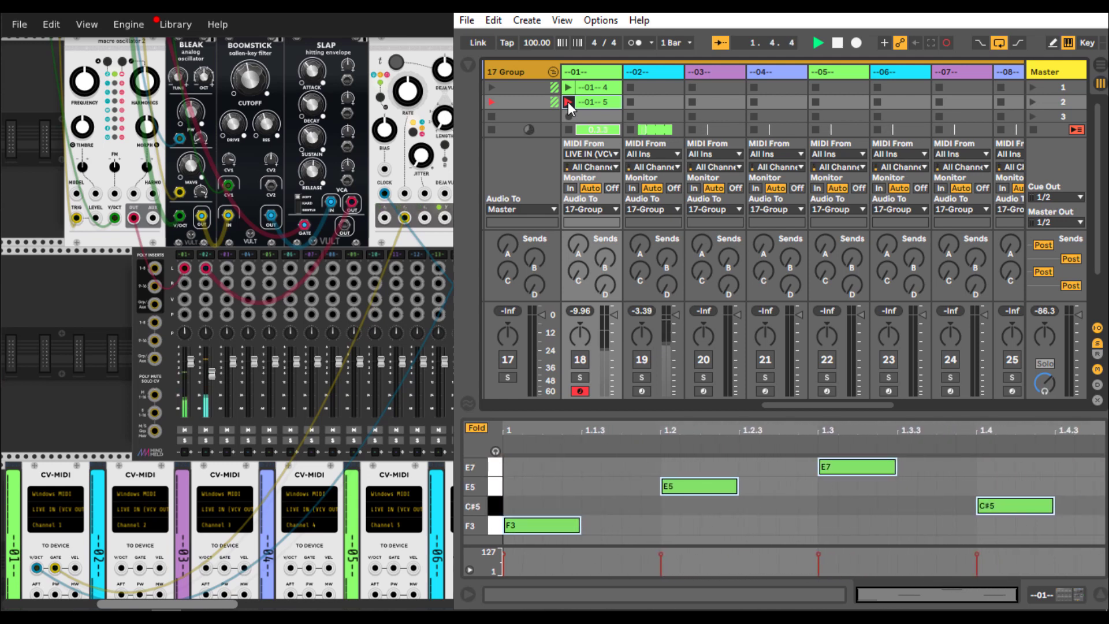
click(567, 102)
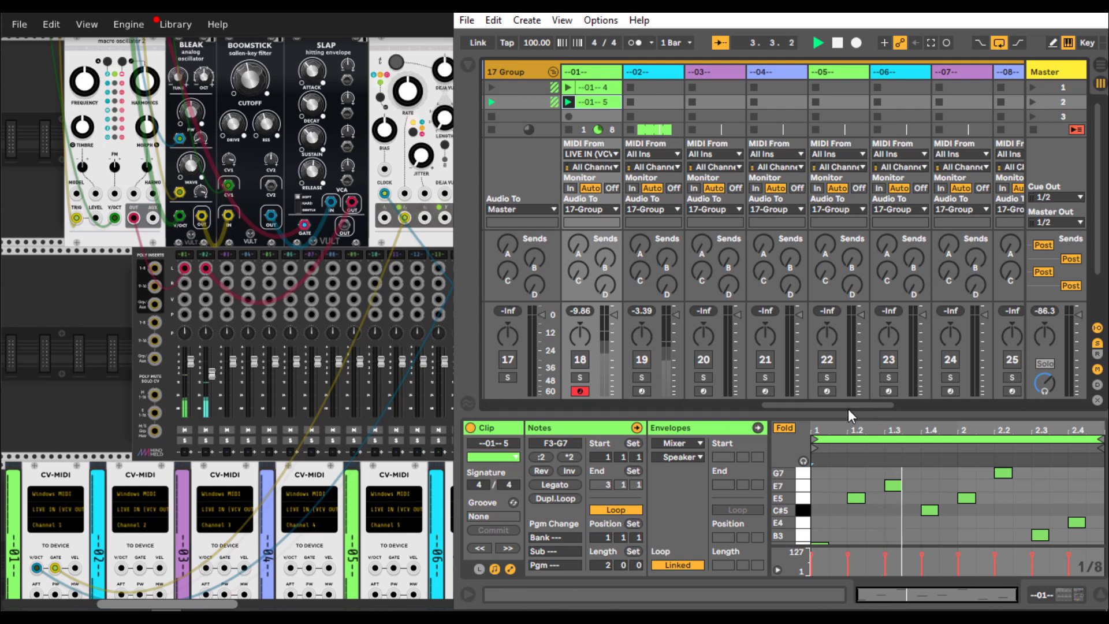
Step: Monitor the sound by arming the --01-- AUDIO track and bring up the second recorded --01-- clip's notes
drag(818, 403, 511, 402)
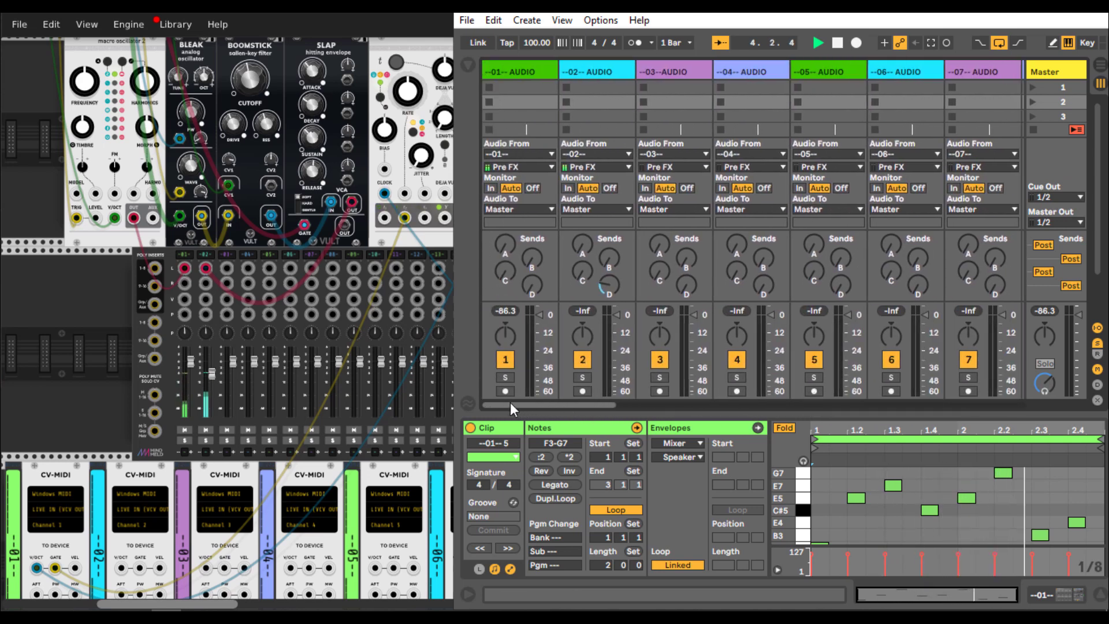
click(506, 391)
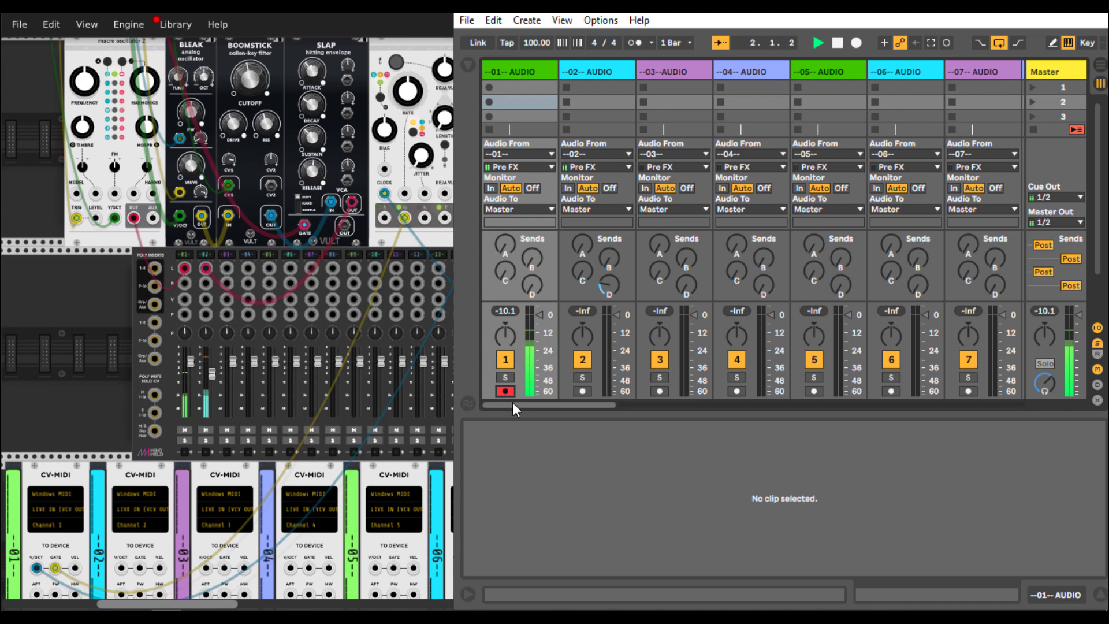
drag(511, 402, 768, 403)
click(712, 106)
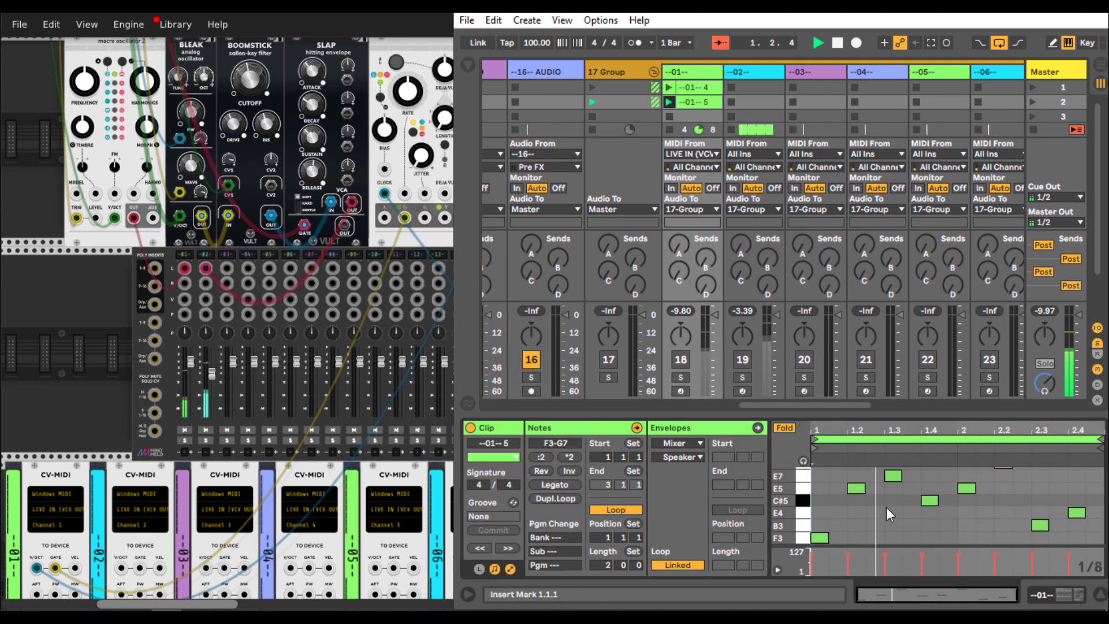
scroll(886, 508, up, 1)
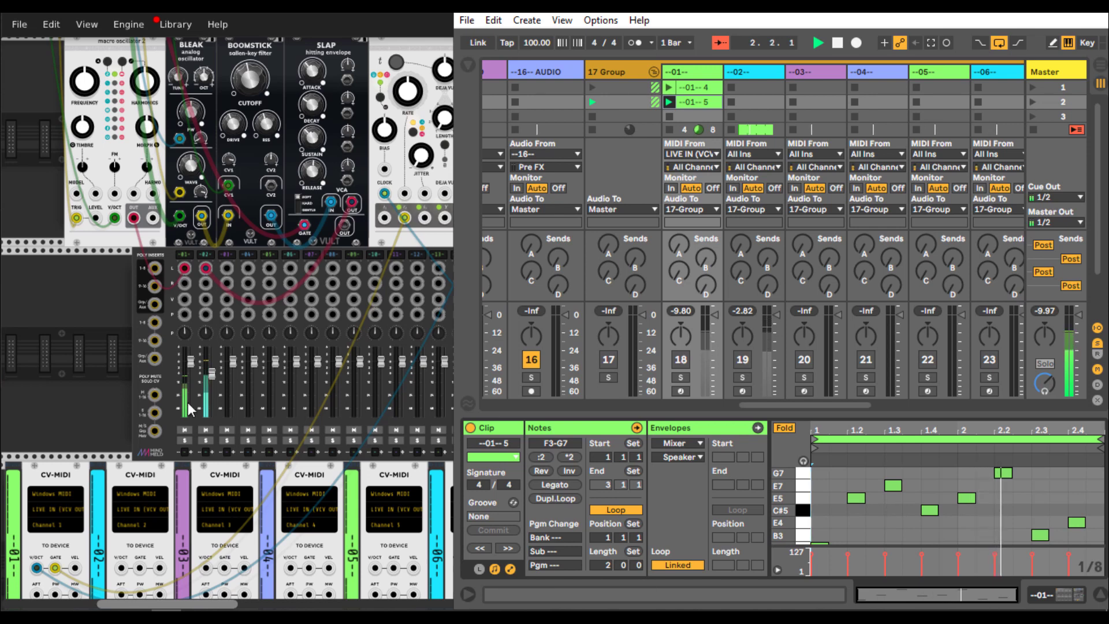
click(100, 348)
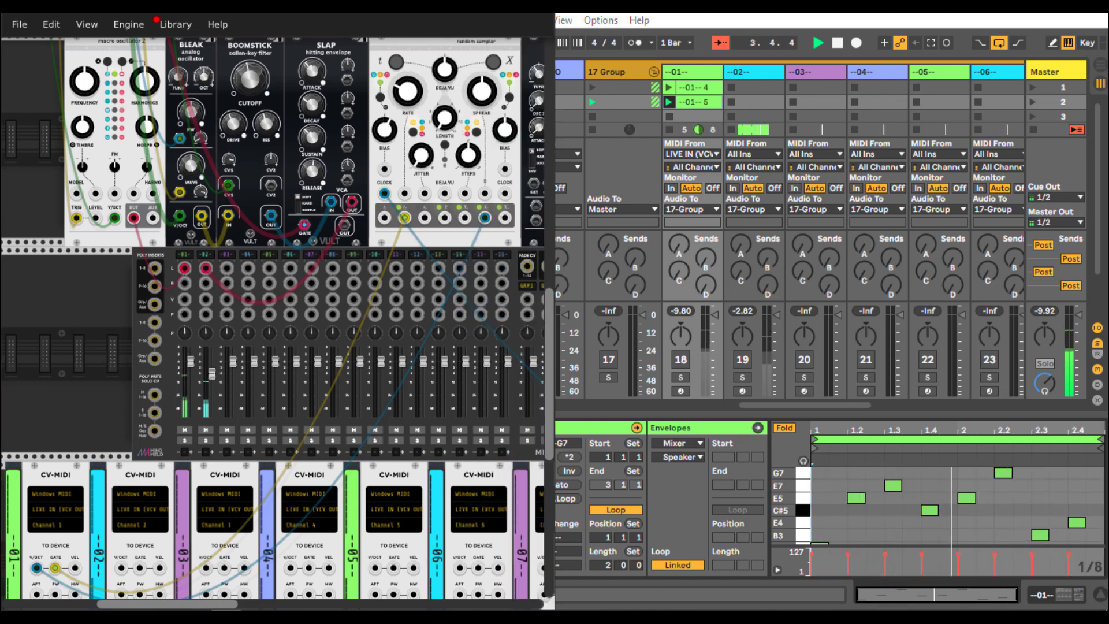
click(682, 391)
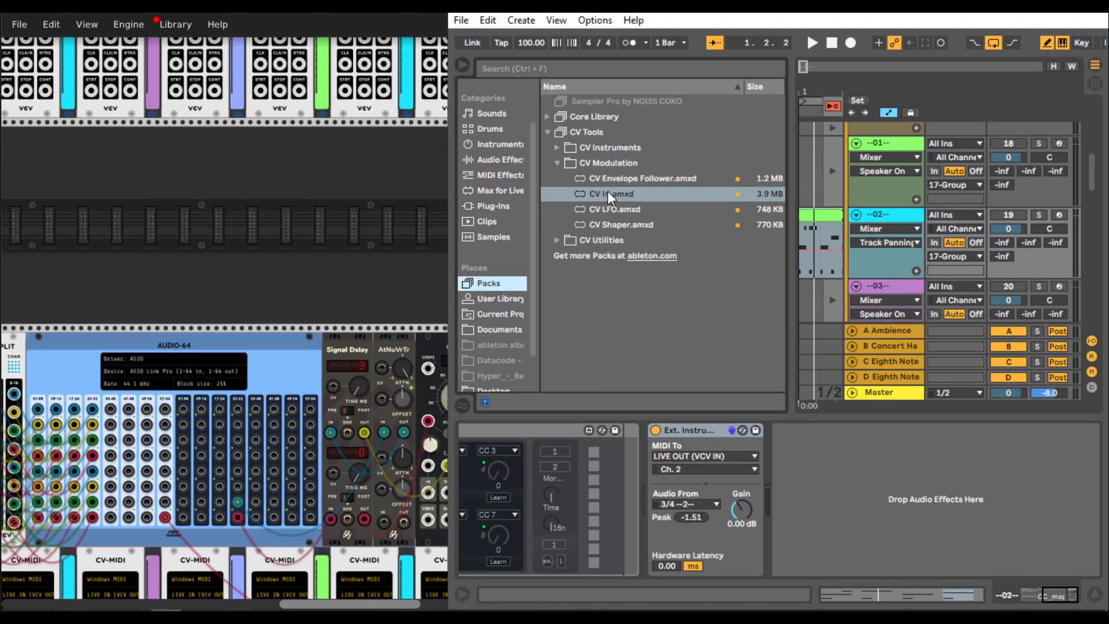
Step: Add the CV In device from CV Tools' CV Modulation folder after the --02-- track's External Instrument and hide the browser
drag(608, 192, 854, 486)
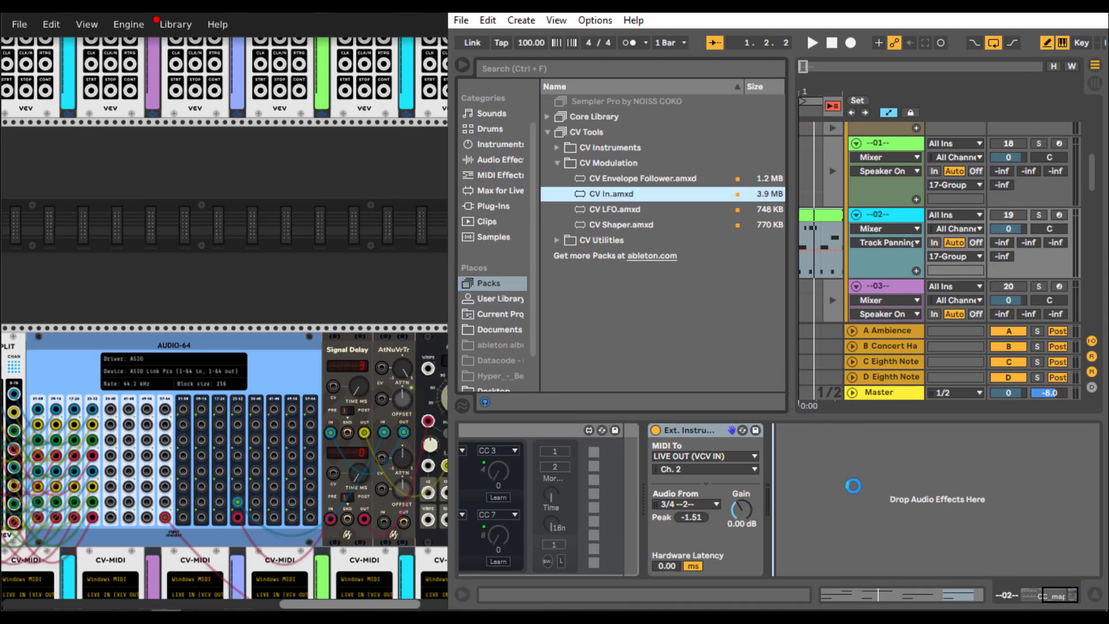
drag(854, 486, 855, 486)
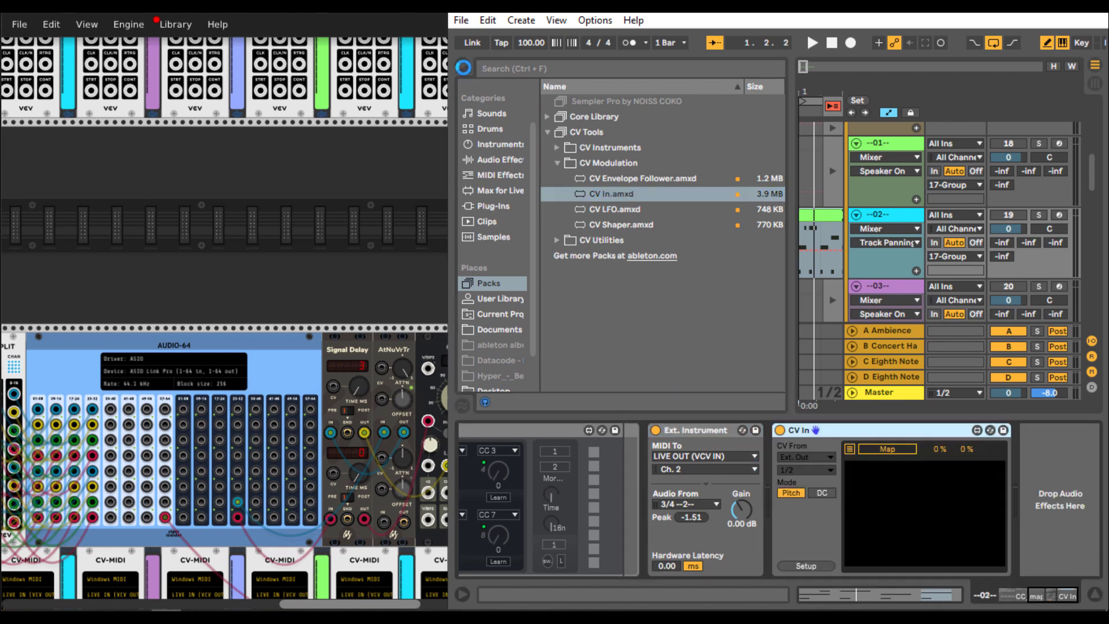
click(463, 68)
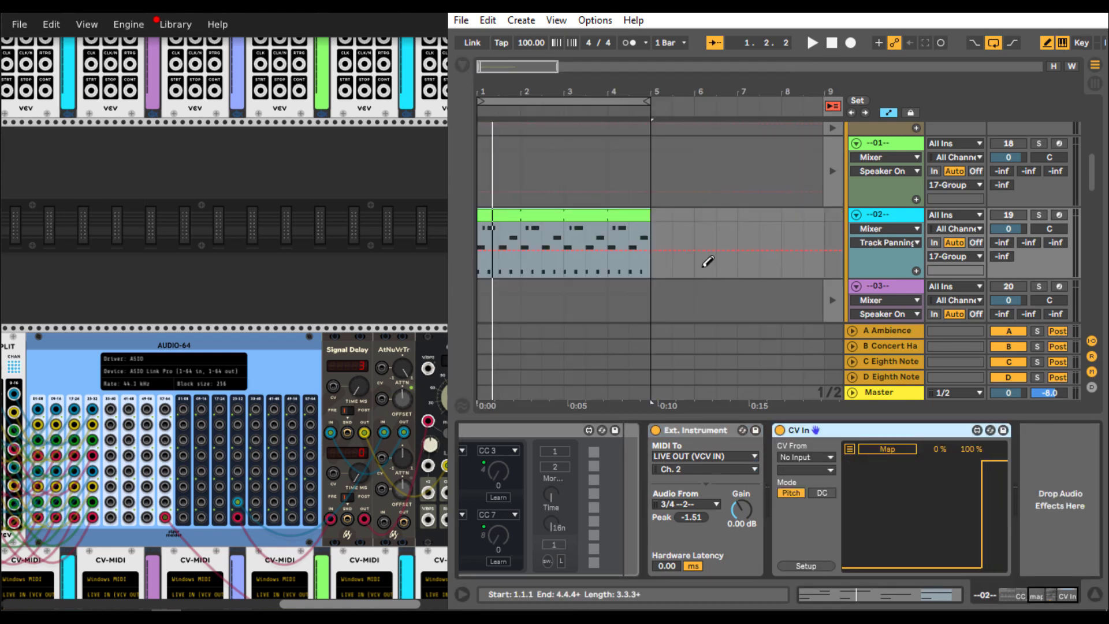
Step: Set the CV In device's source to Ext. In and its input channel to 64 CV IN 8
click(806, 458)
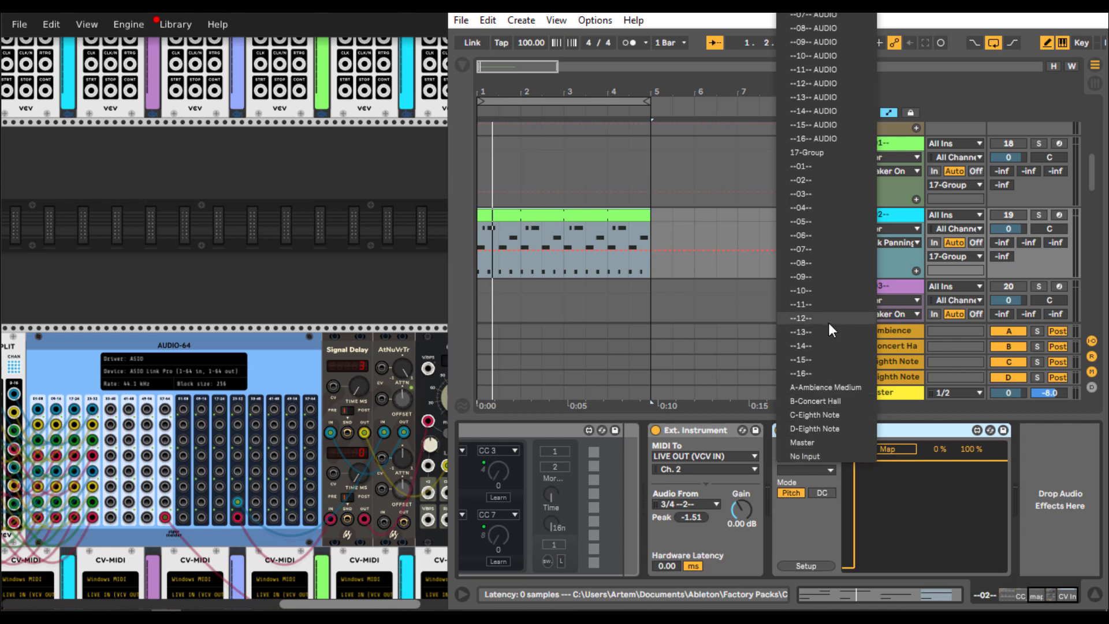
click(815, 2)
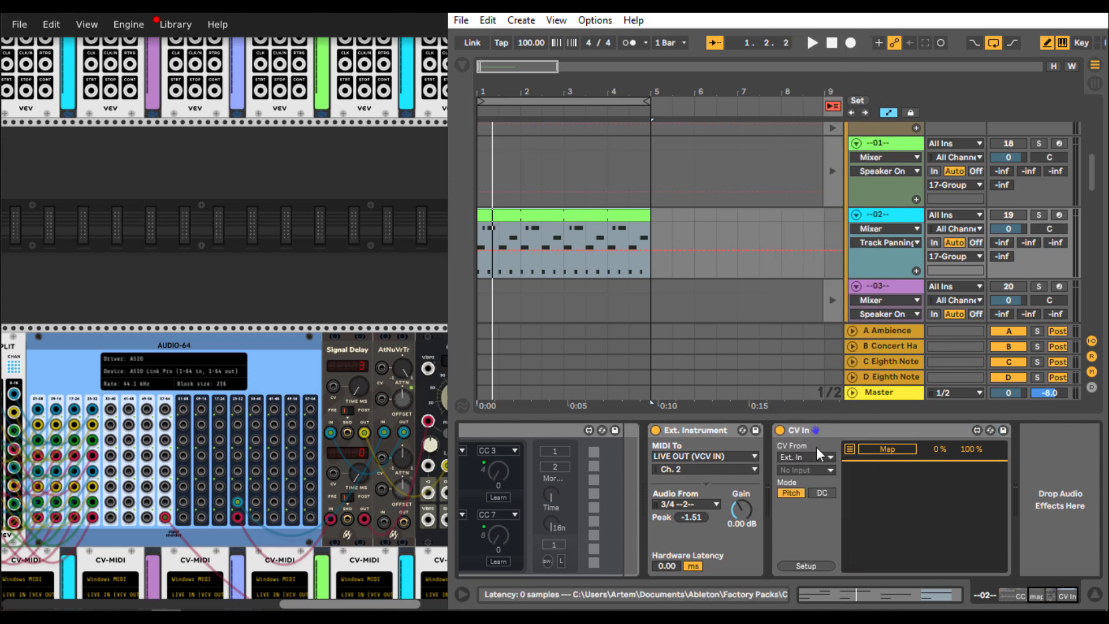
click(806, 470)
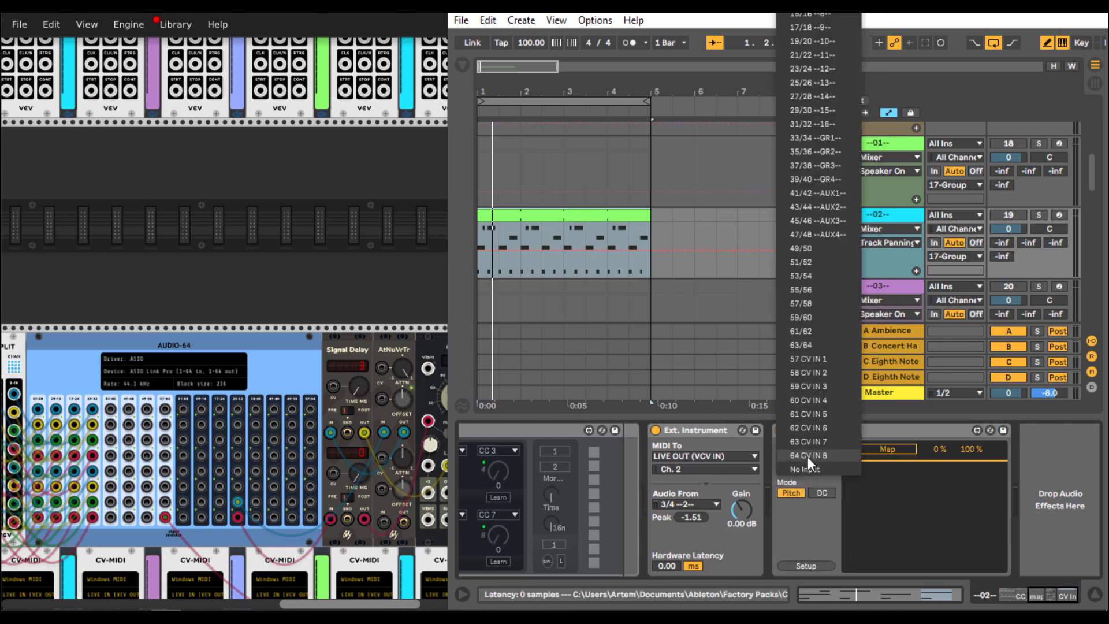
click(809, 456)
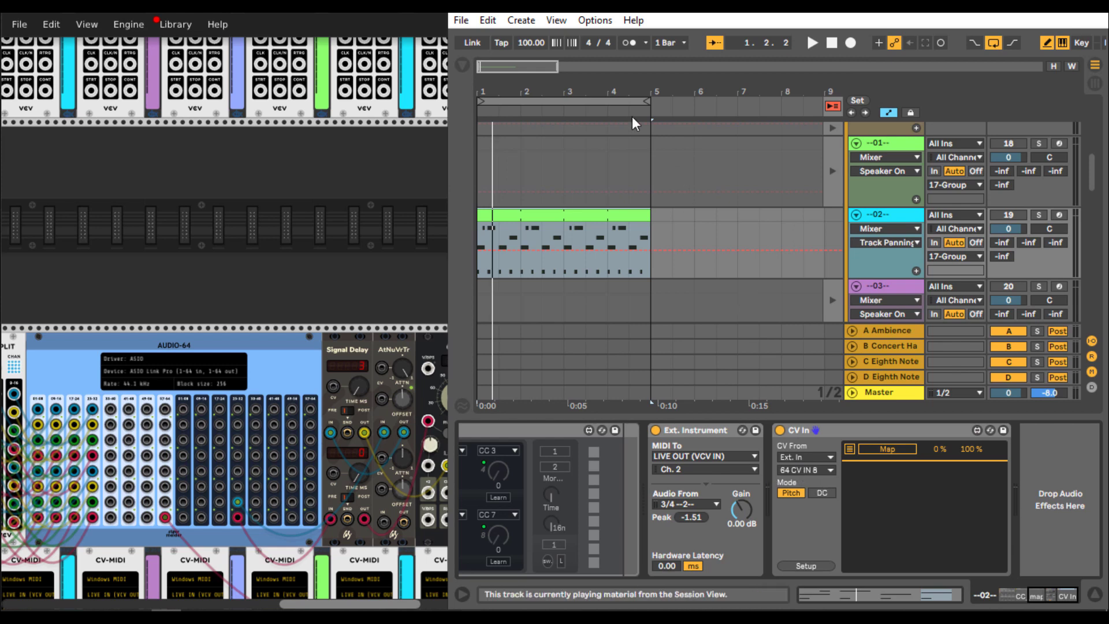
Step: Review the mono CV inputs 57 to 64 and their names in the audio input configuration
click(600, 19)
click(614, 460)
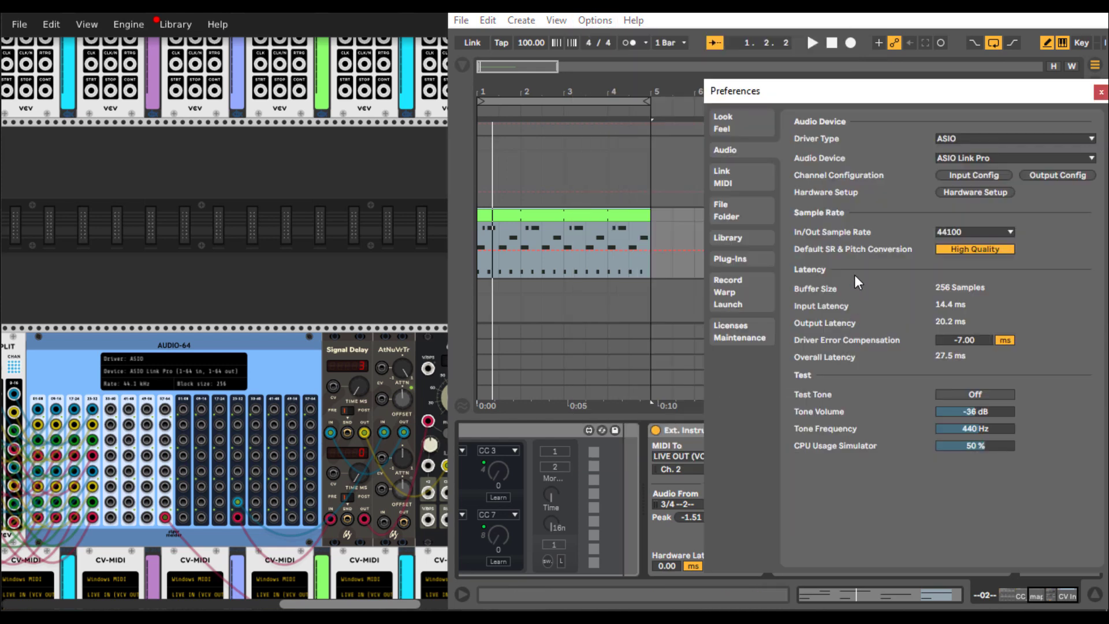
click(950, 174)
scroll(827, 310, down, 5)
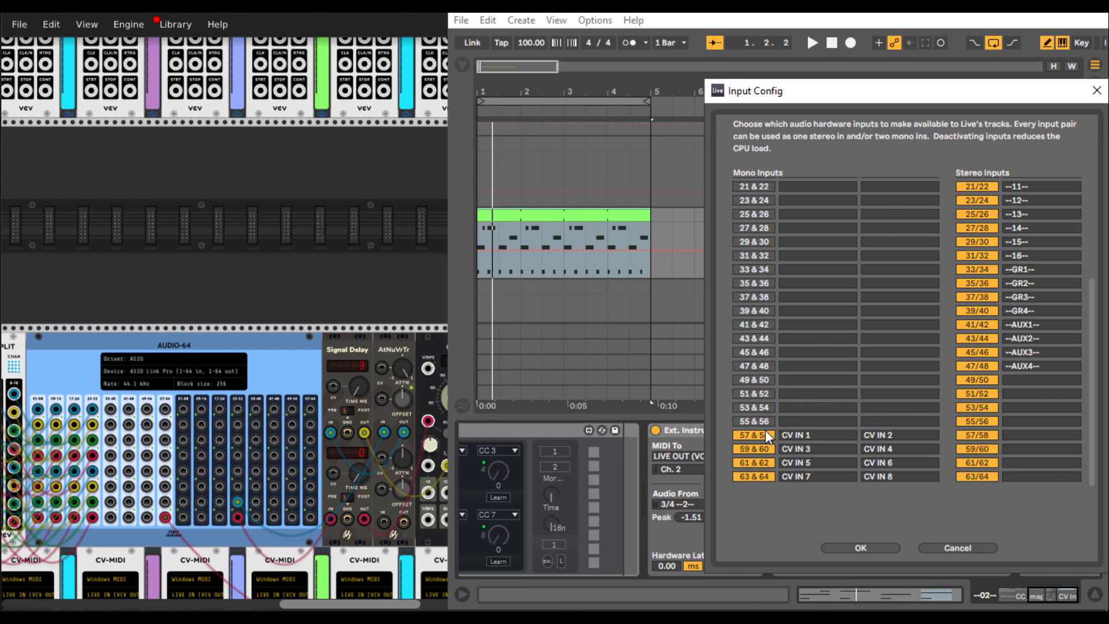
click(852, 548)
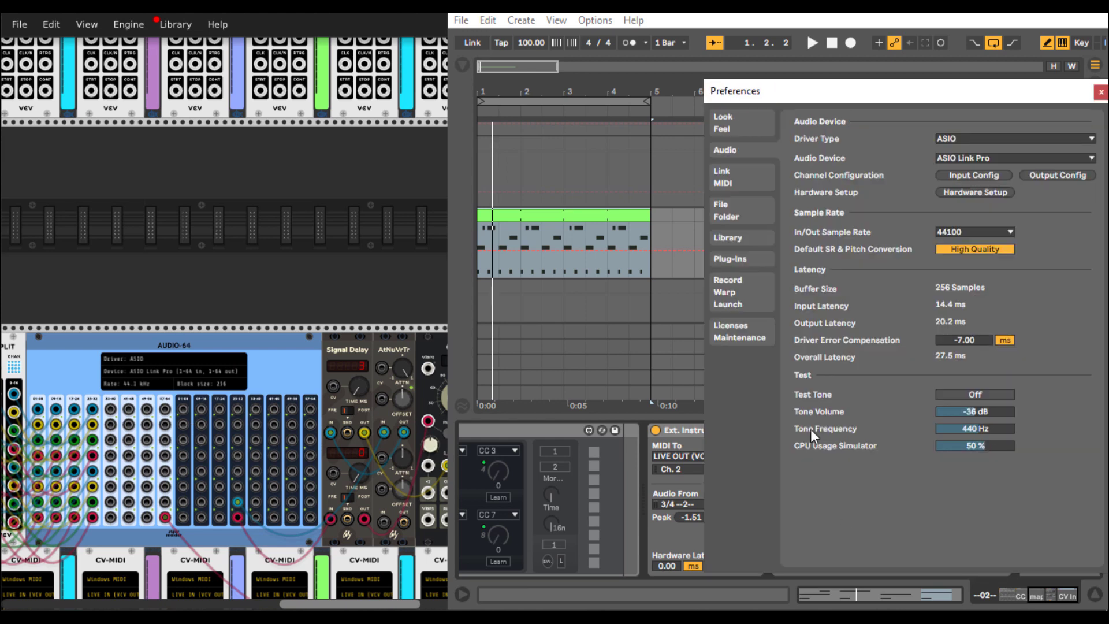
click(1101, 93)
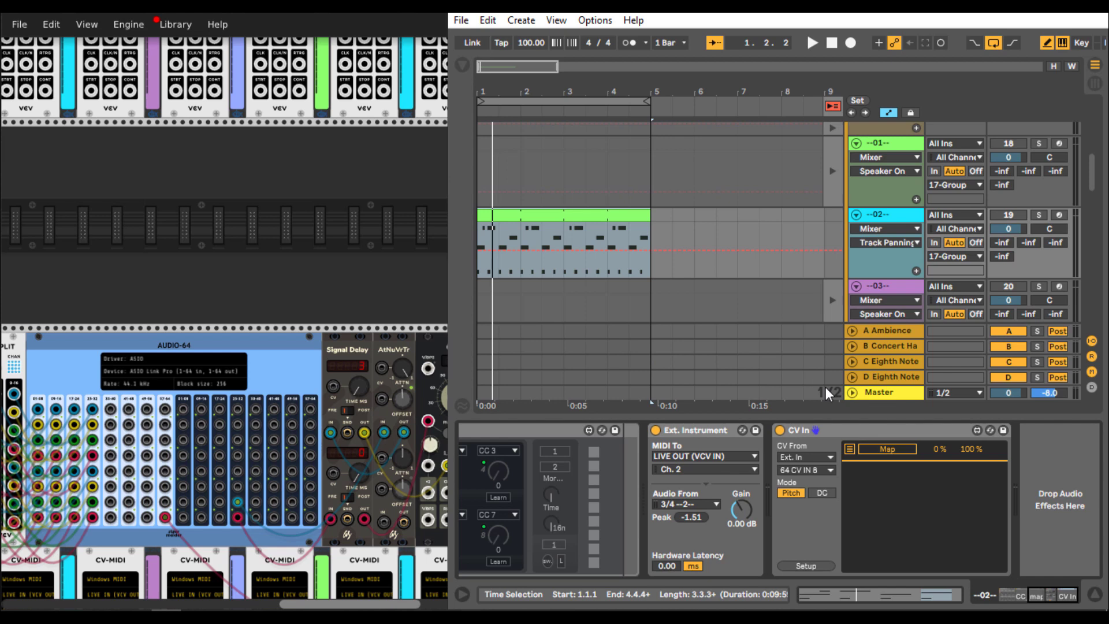
Step: Set the CV In device to DC mode, start playback and bring up the Scope module in the VCV Rack patch
click(821, 492)
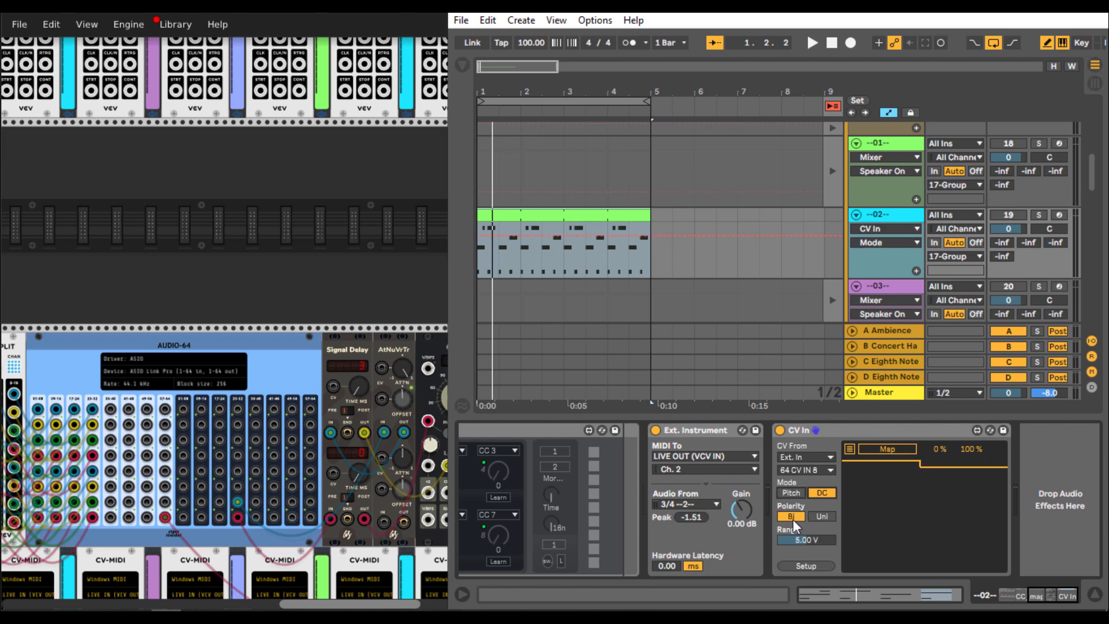
click(359, 340)
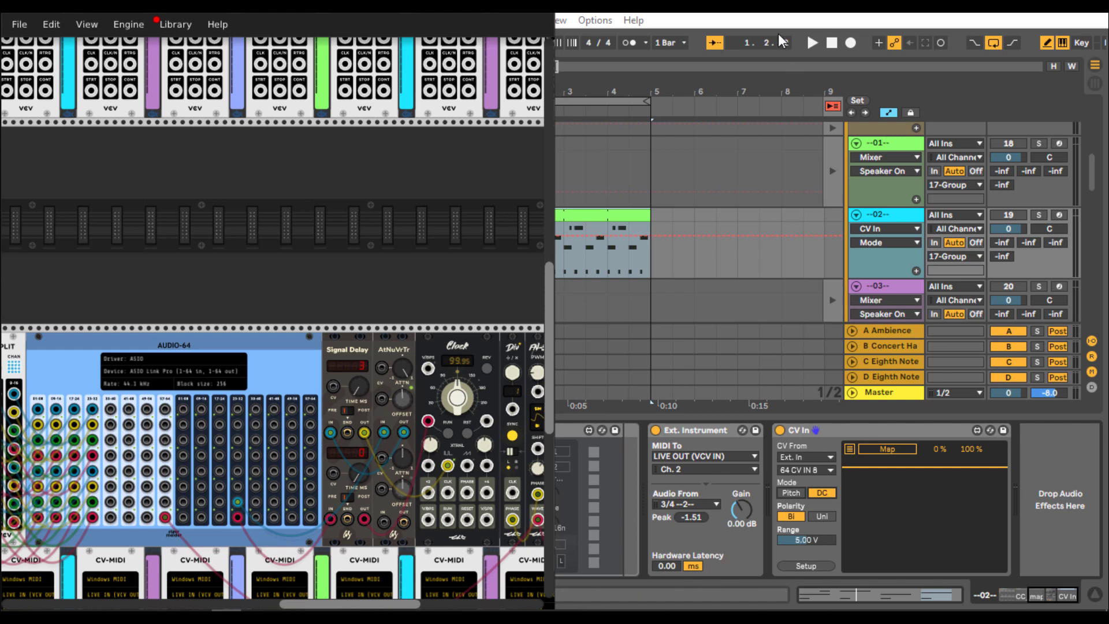
click(812, 44)
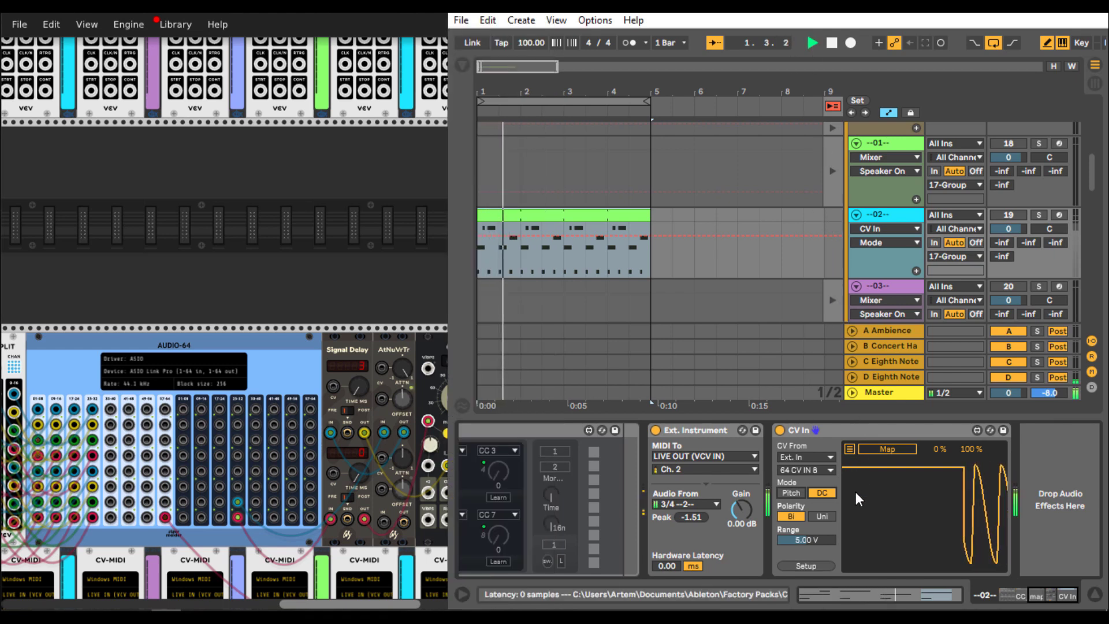
click(313, 322)
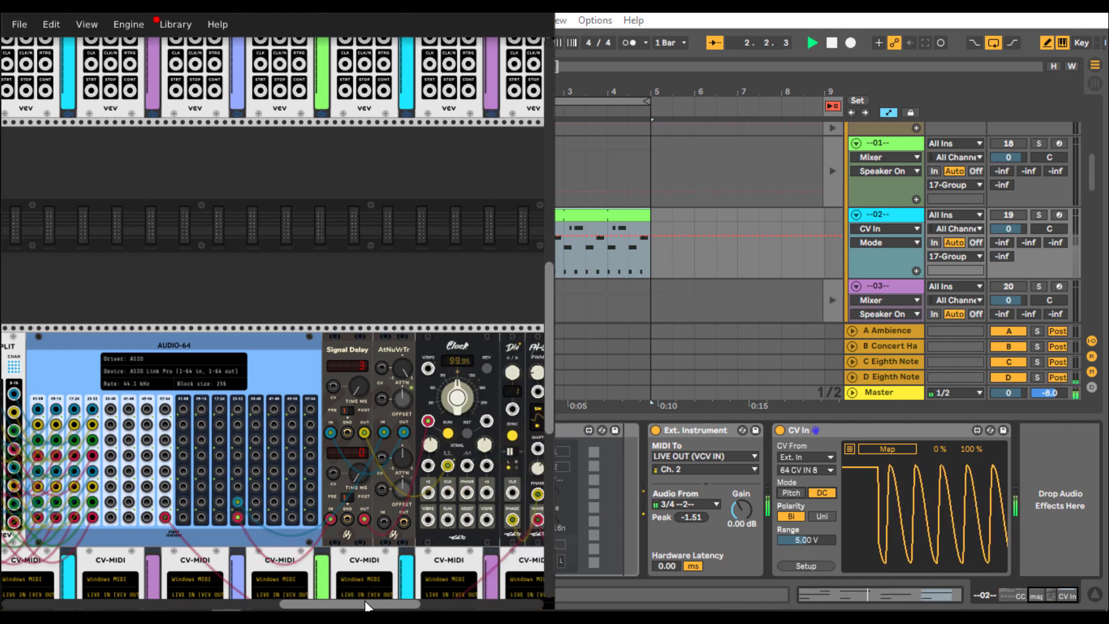
drag(355, 603, 410, 604)
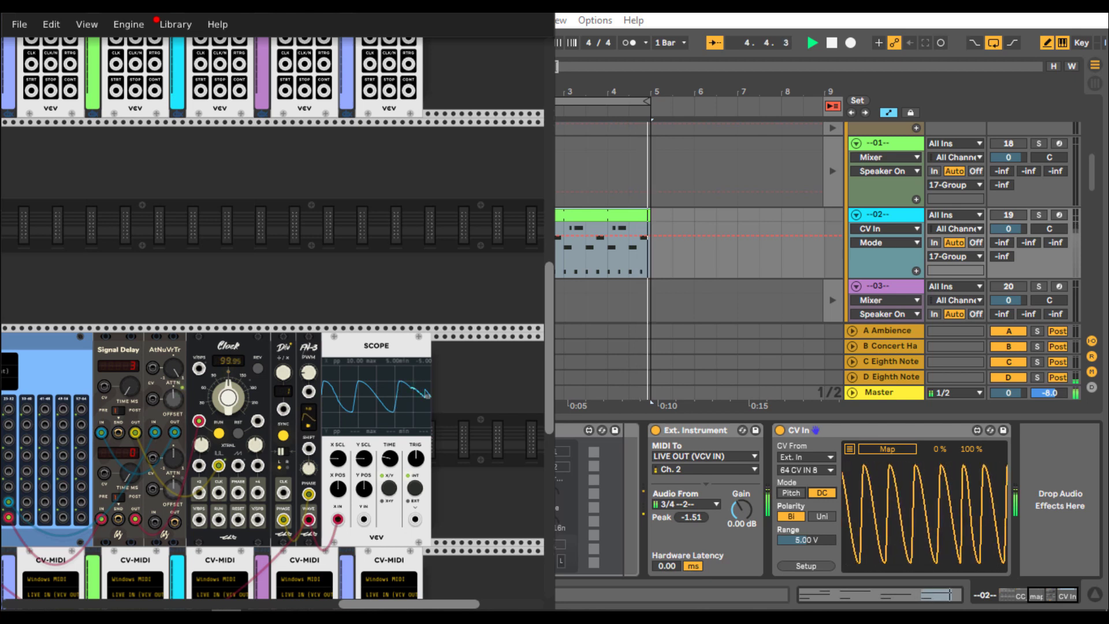
Step: Shape the PH-3 module's output into a sine wave and slow its cycle with the Div module
double_click(309, 375)
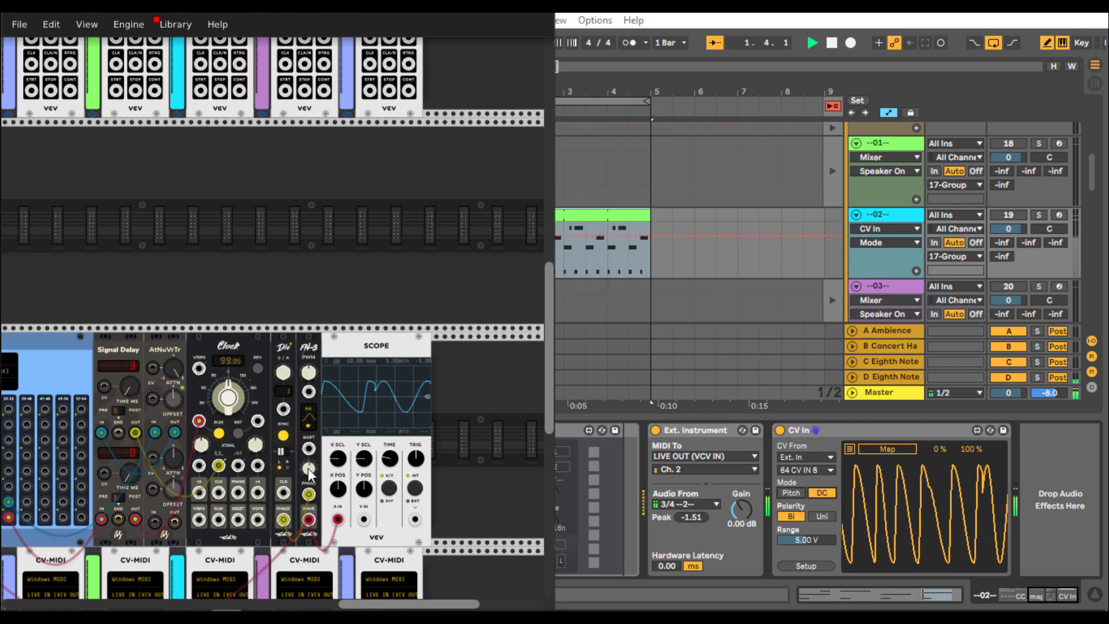
drag(307, 468, 307, 467)
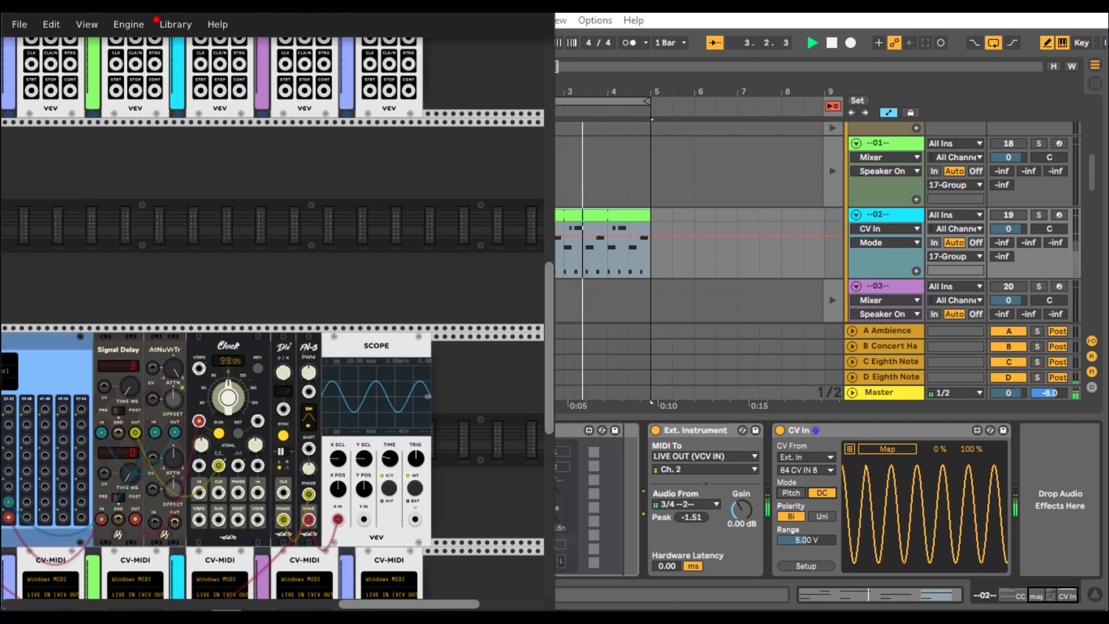
drag(283, 373, 283, 383)
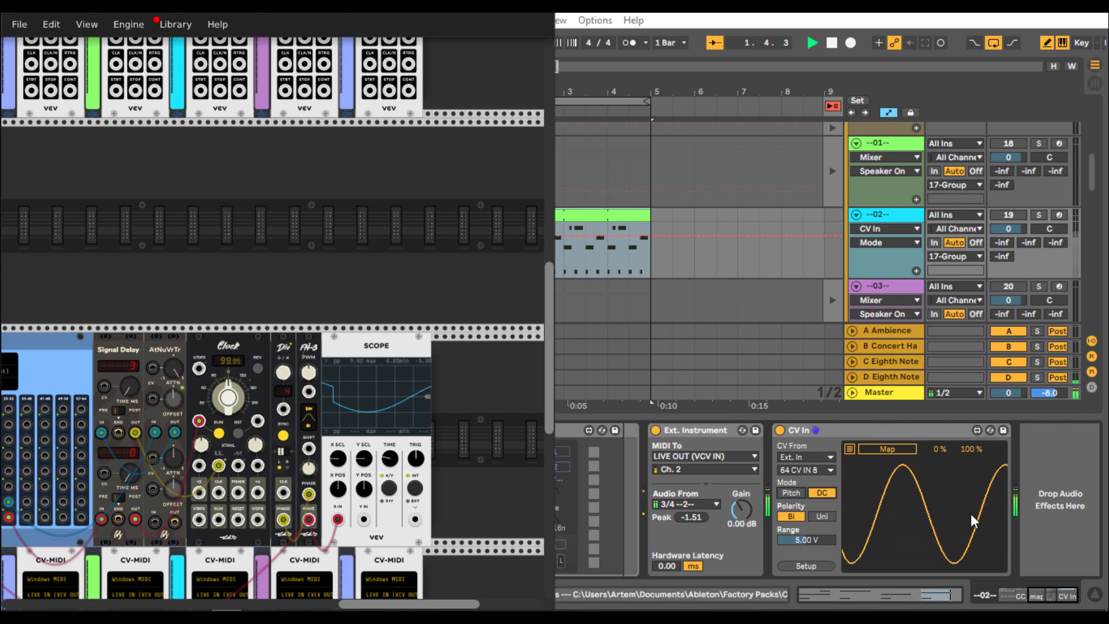
Step: Add the Echo audio effect to the --02-- AUDIO track in Ableton Live and hide the browser
click(898, 449)
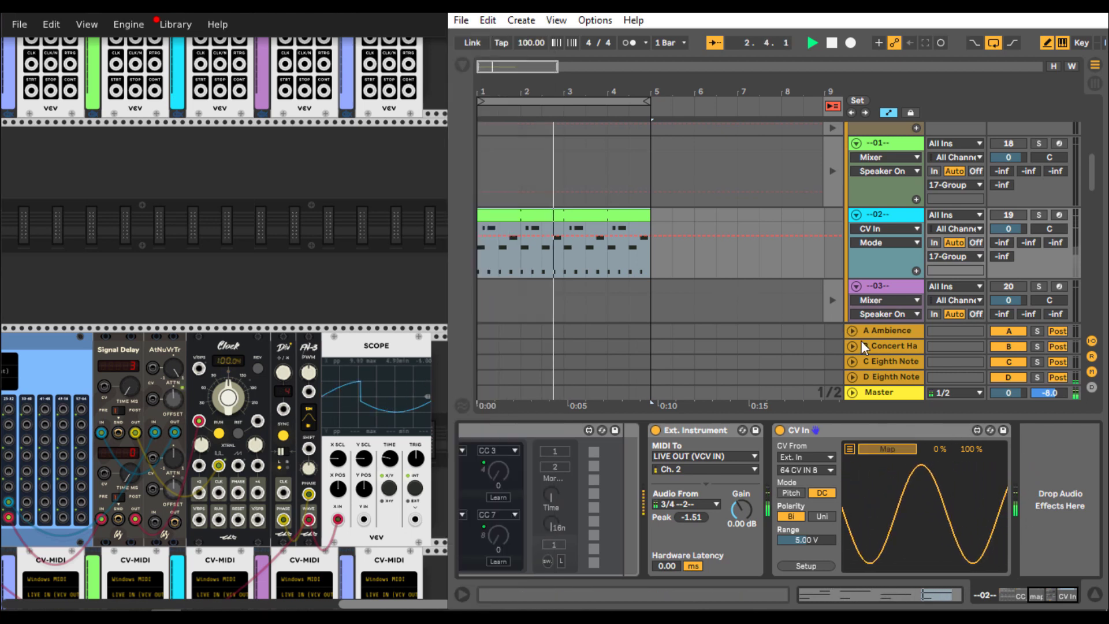
click(888, 450)
scroll(815, 240, down, 5)
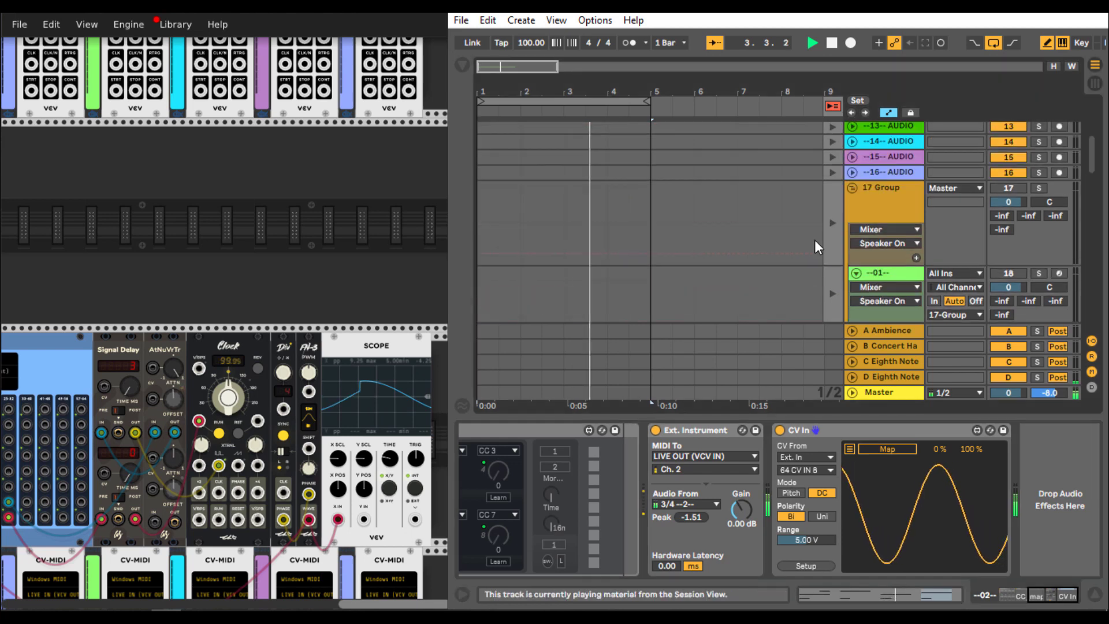
scroll(834, 238, up, 5)
click(892, 145)
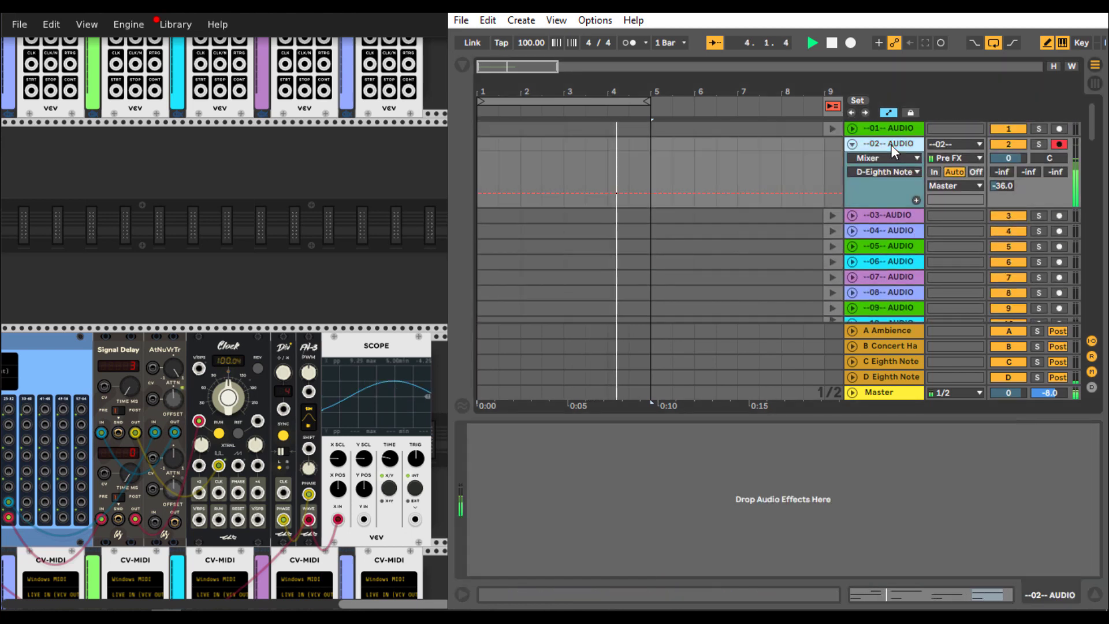
click(462, 65)
click(498, 160)
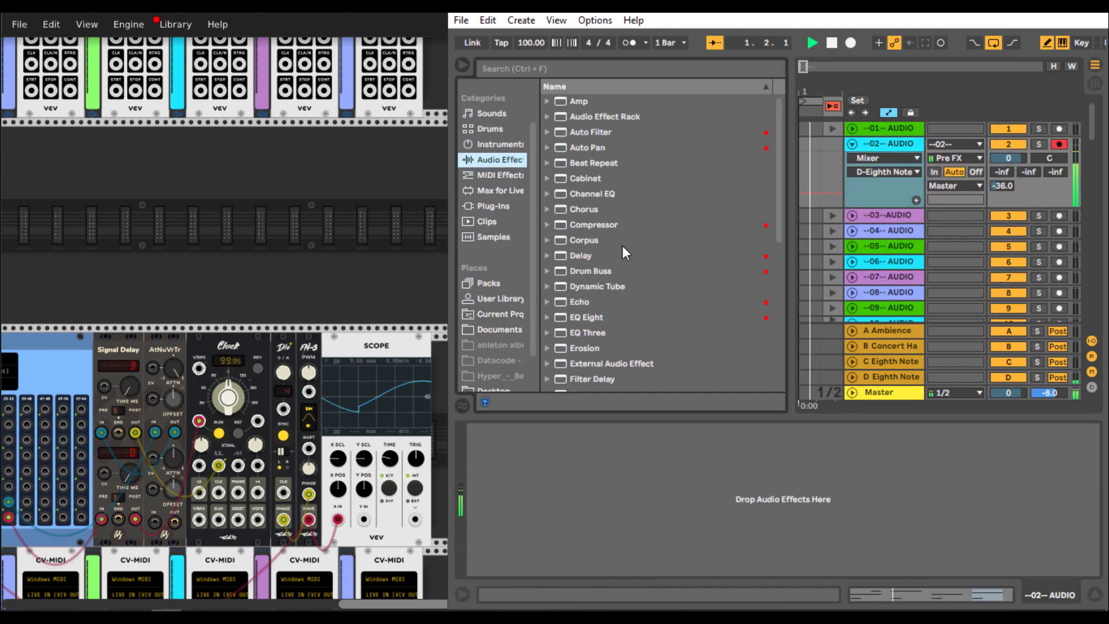
drag(590, 293, 616, 288)
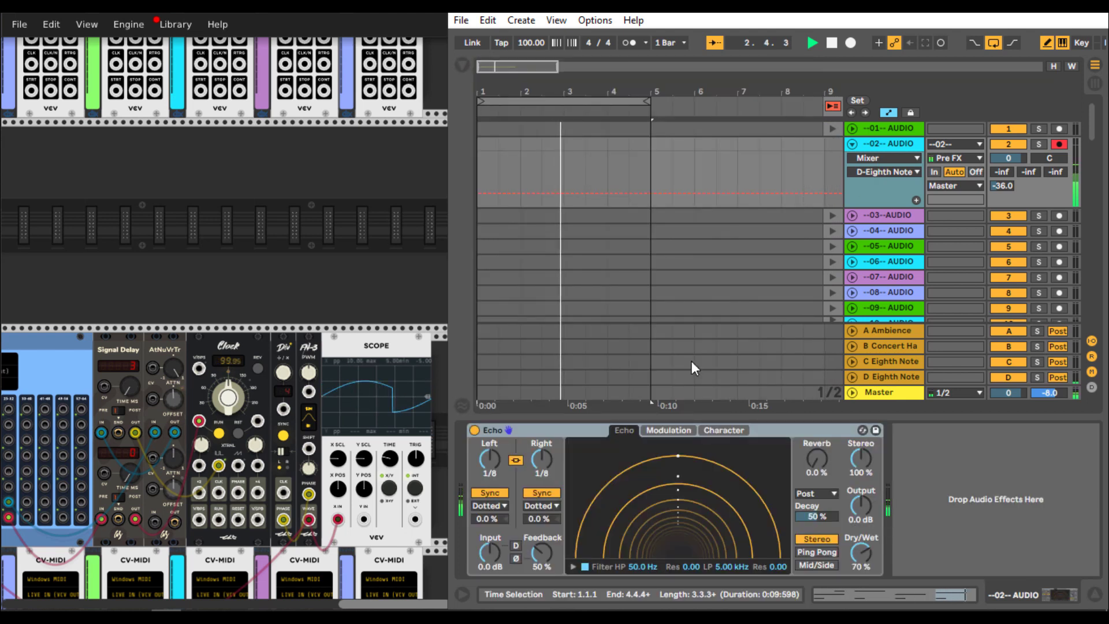
Step: Set the Echo's Dry/Wet to 21 % and its output to 5.2 dB
drag(861, 553, 861, 583)
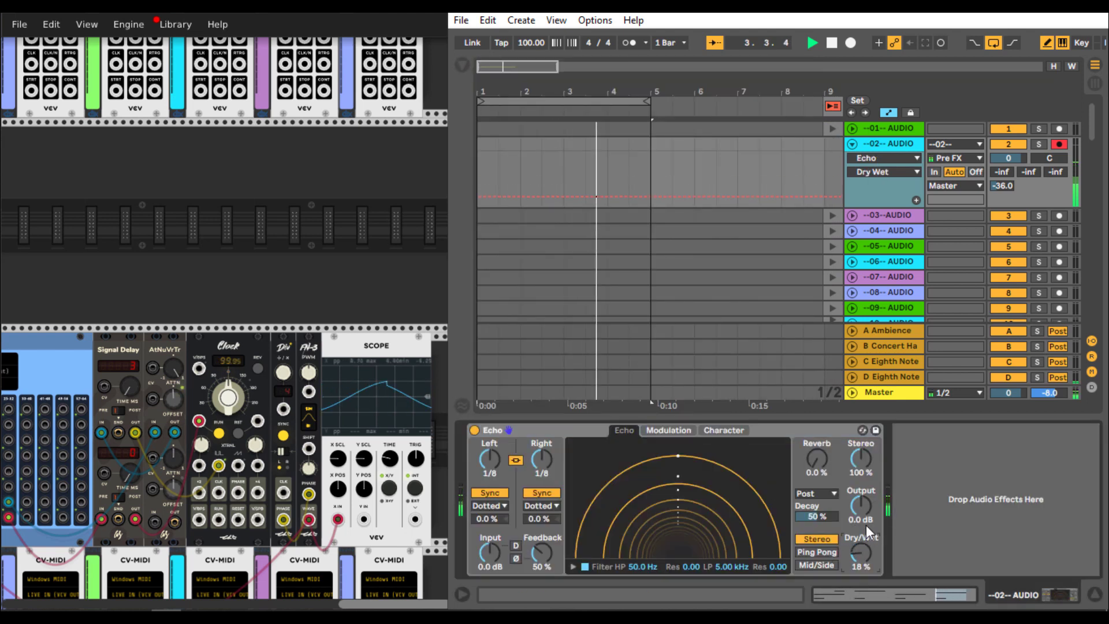
drag(862, 507, 861, 496)
drag(865, 547, 865, 546)
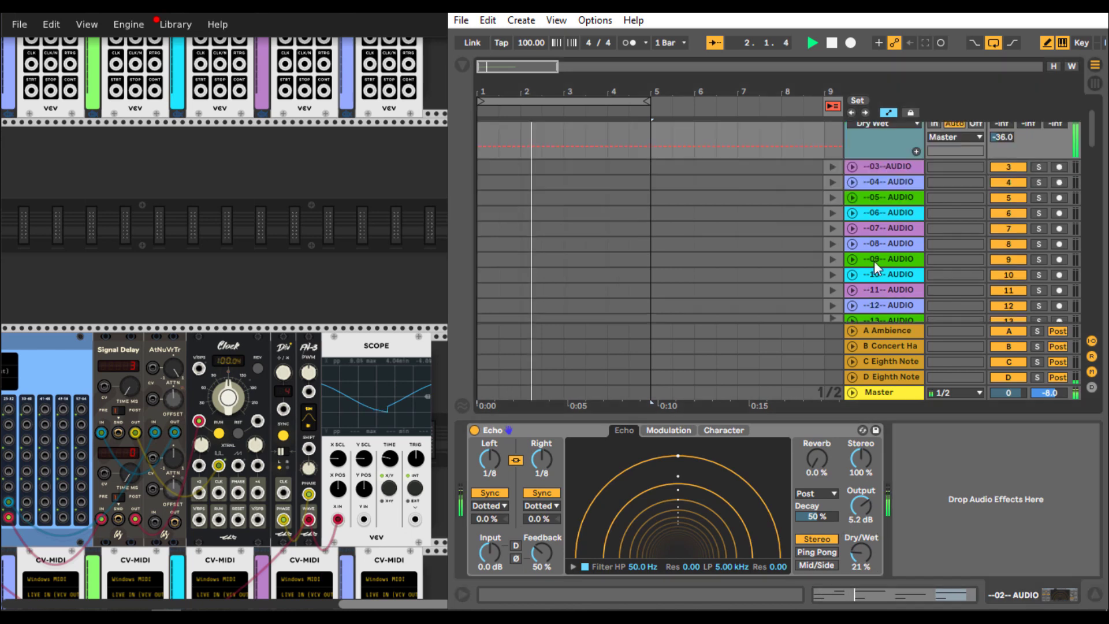
Step: Map the --02-- track's CV In device to the Echo's Dry/Wet on --02-- AUDIO and limit the mapping maximum to 51 %
scroll(882, 258, down, 8)
click(893, 229)
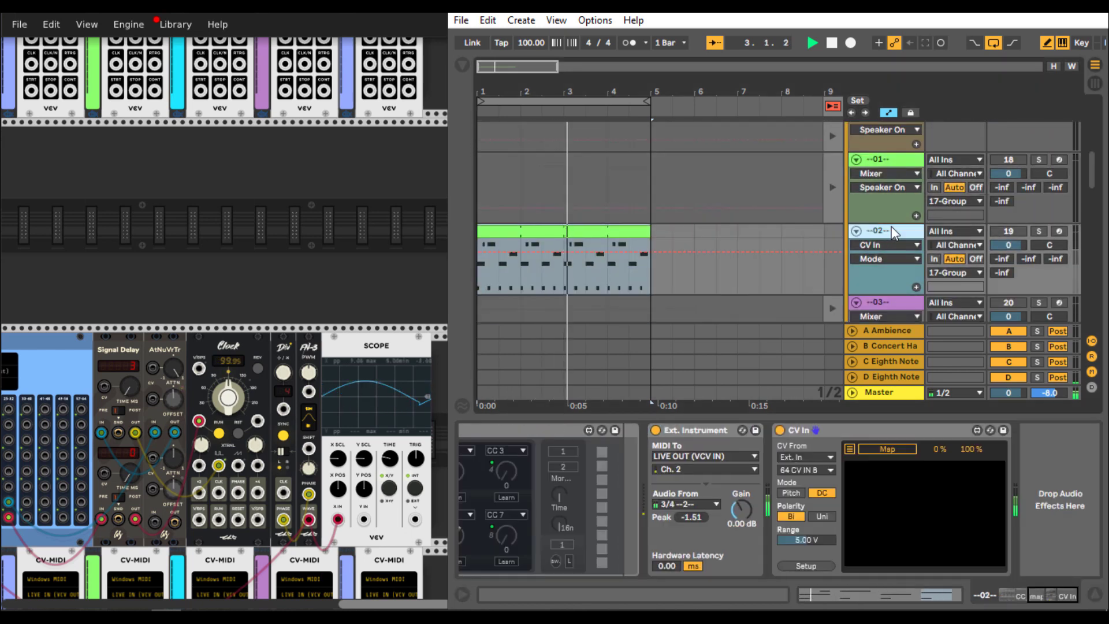
scroll(891, 231, up, 3)
scroll(891, 227, up, 5)
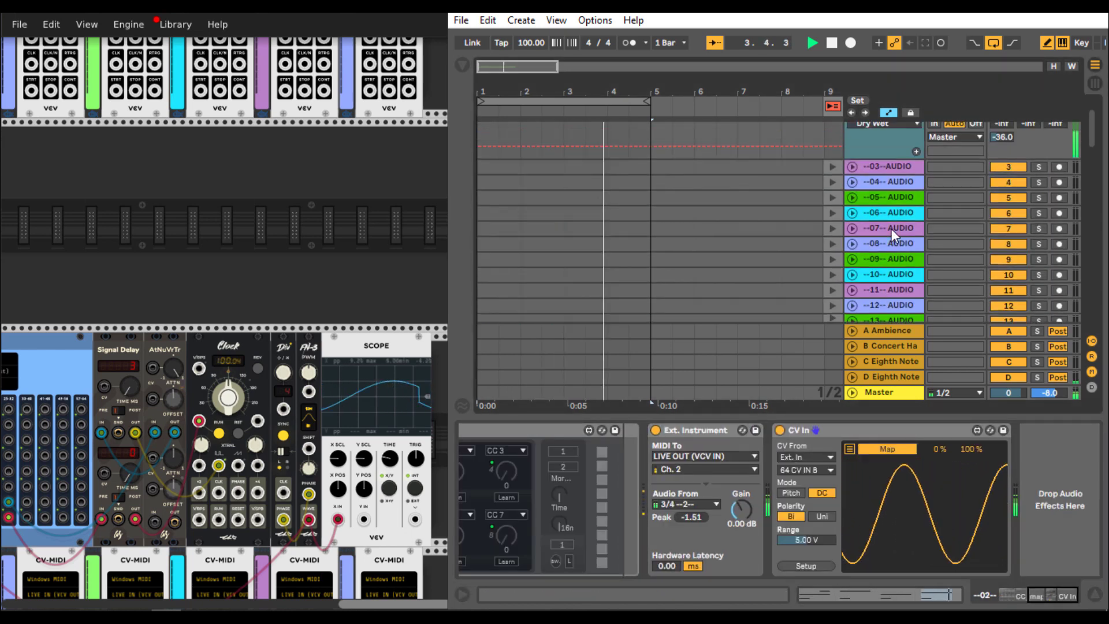
click(889, 144)
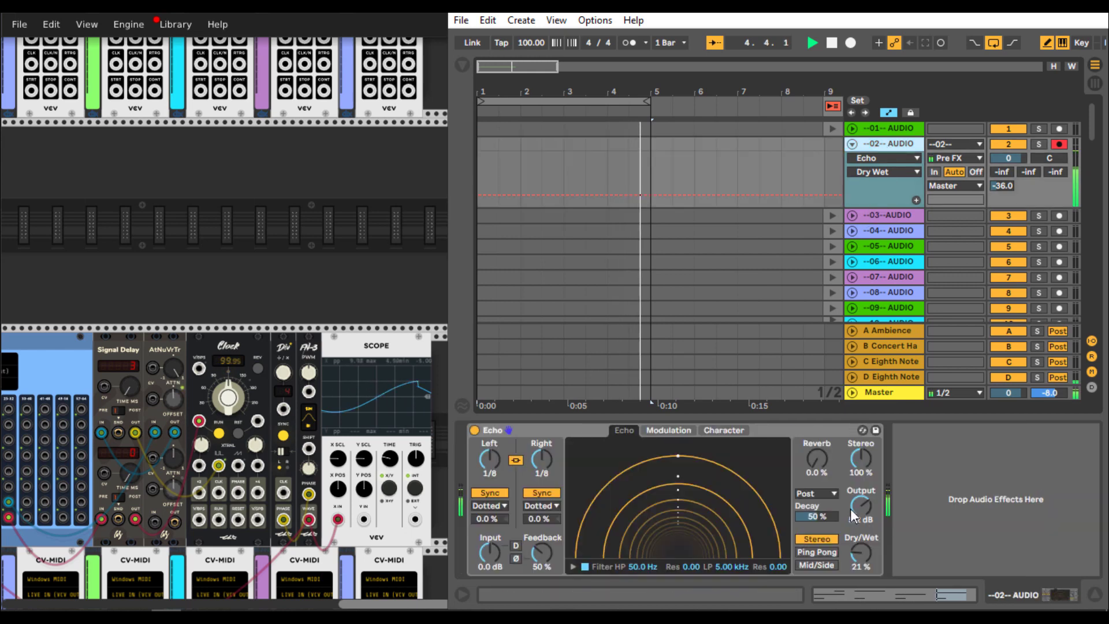
drag(861, 556, 860, 563)
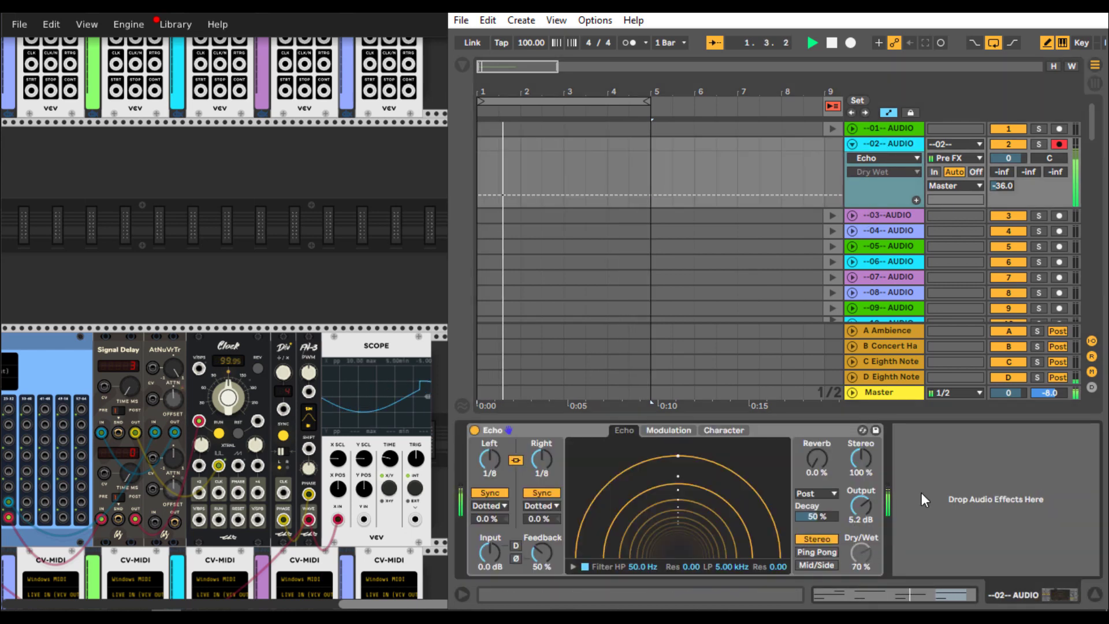
scroll(882, 255, down, 10)
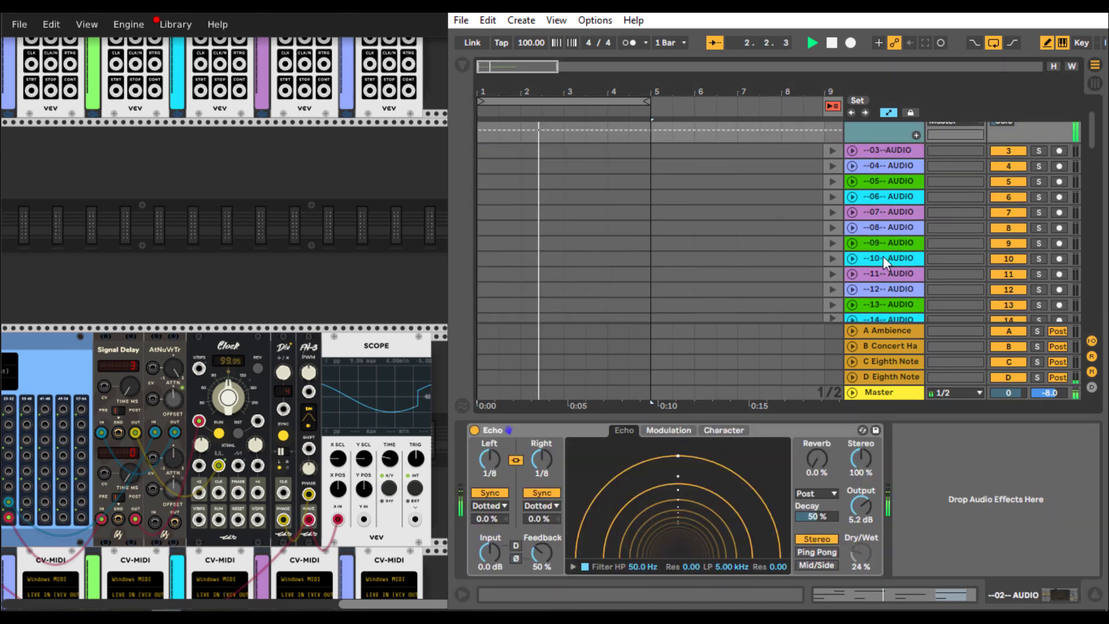
click(882, 217)
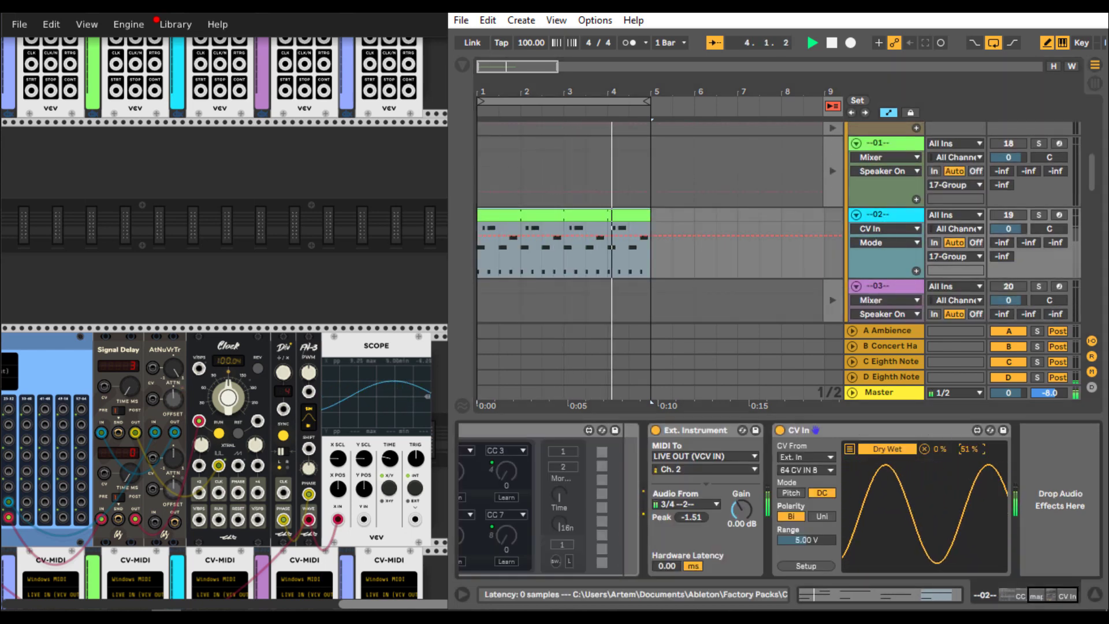
Step: Add Automation Recorder.amxd from the User Library after the CV In device on the --02-- track
click(463, 65)
click(494, 298)
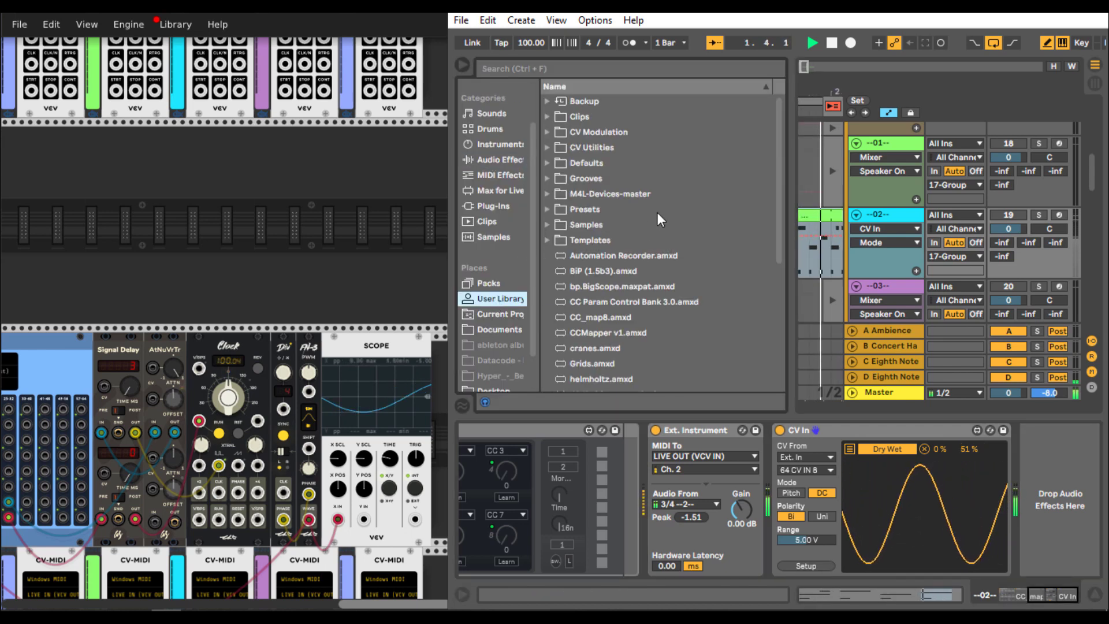
click(582, 254)
drag(727, 282, 1046, 462)
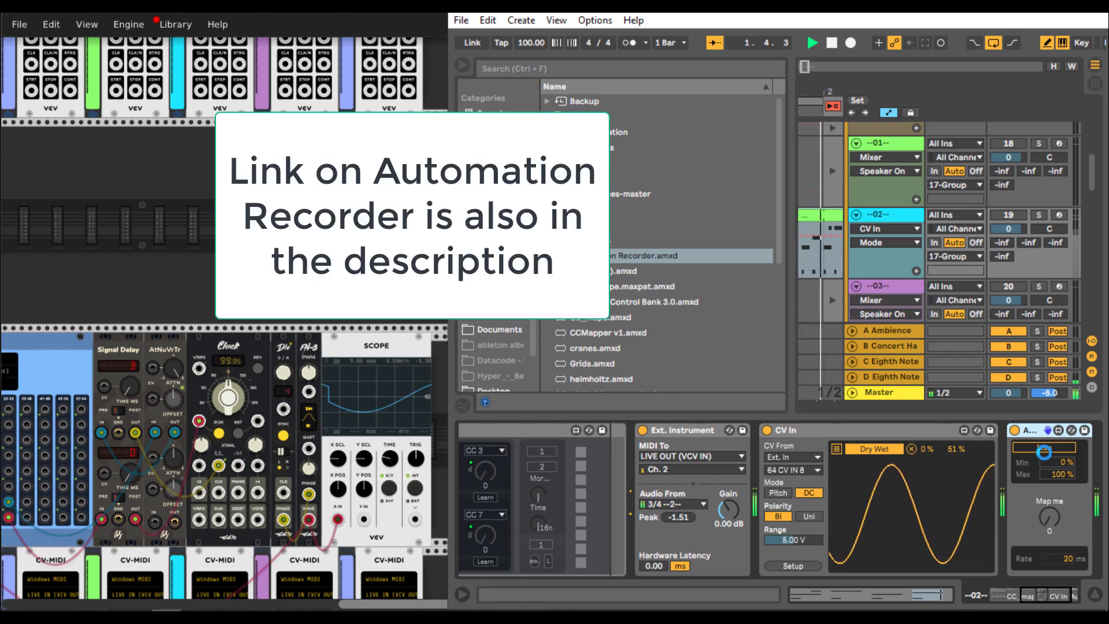
Step: Remap the CV In device from Dry/Wet to the Automation Recorder's Map me dial and hide the browser
click(911, 449)
click(1053, 520)
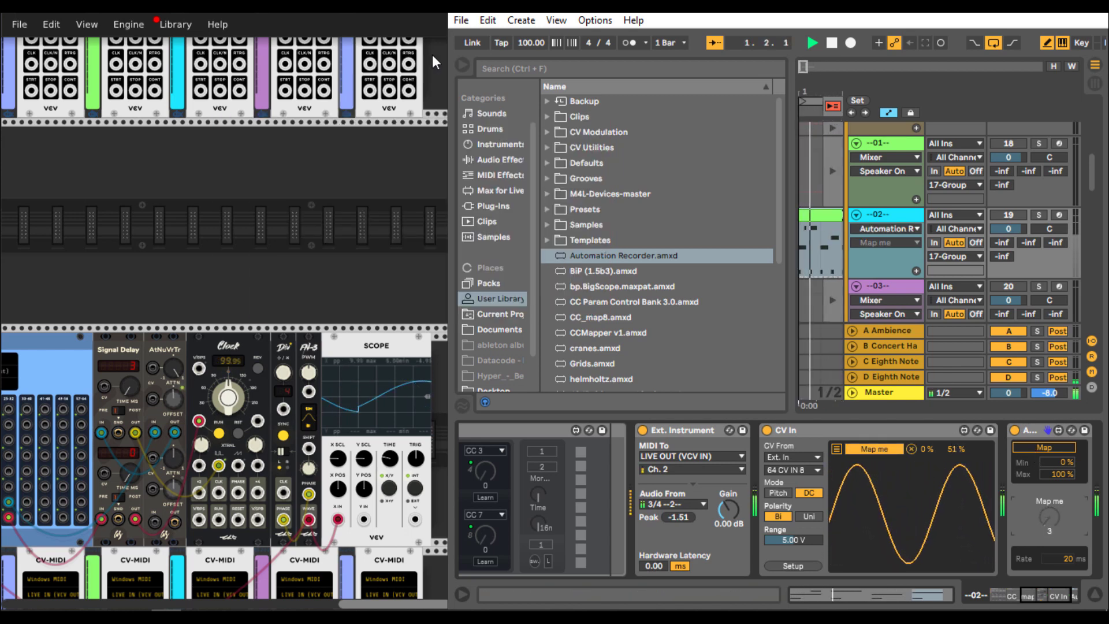
click(462, 65)
Step: Map the Automation Recorder to the Echo's Dry/Wet on the --02-- AUDIO track
click(1043, 448)
scroll(771, 139, up, 10)
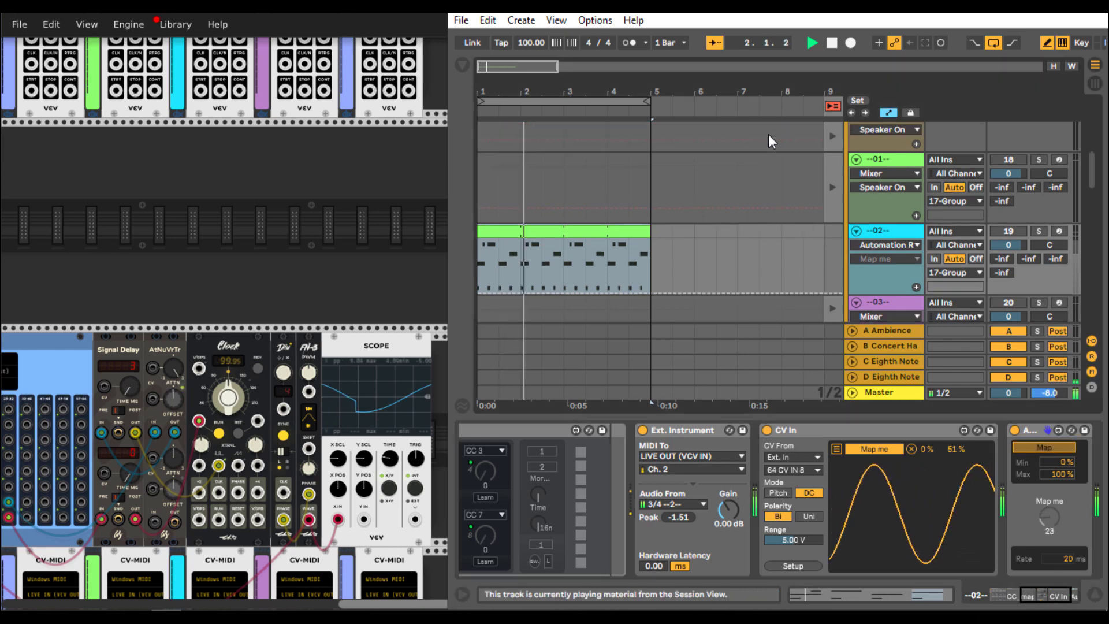
click(905, 153)
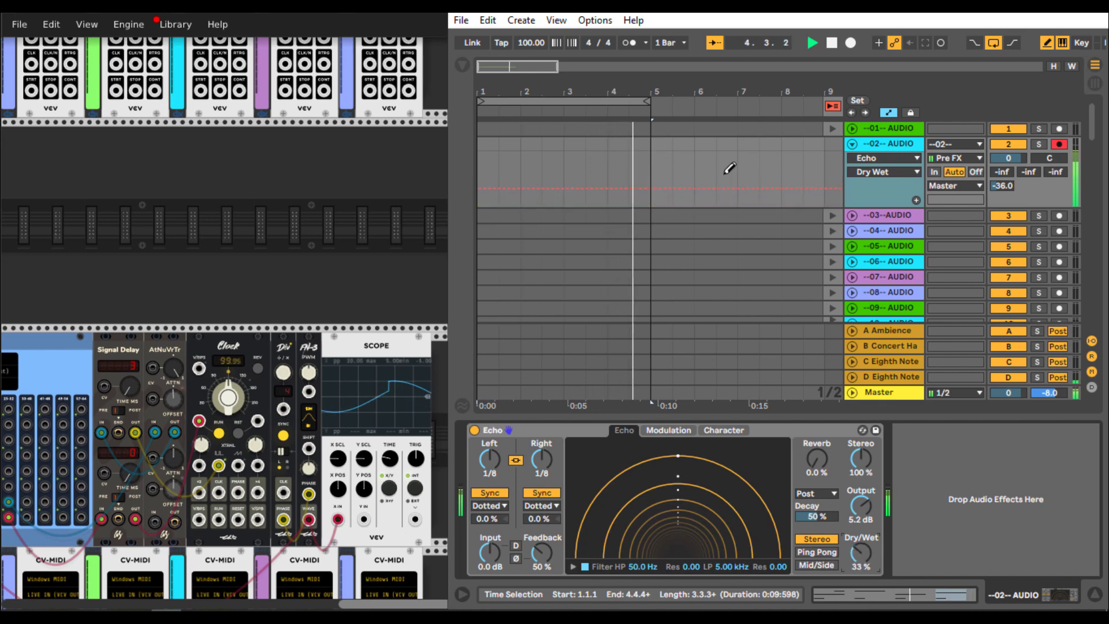
Step: Record the audio and the Echo's Dry/Wet automation over the four-bar loop on --02-- AUDIO, and stop the transport
click(853, 43)
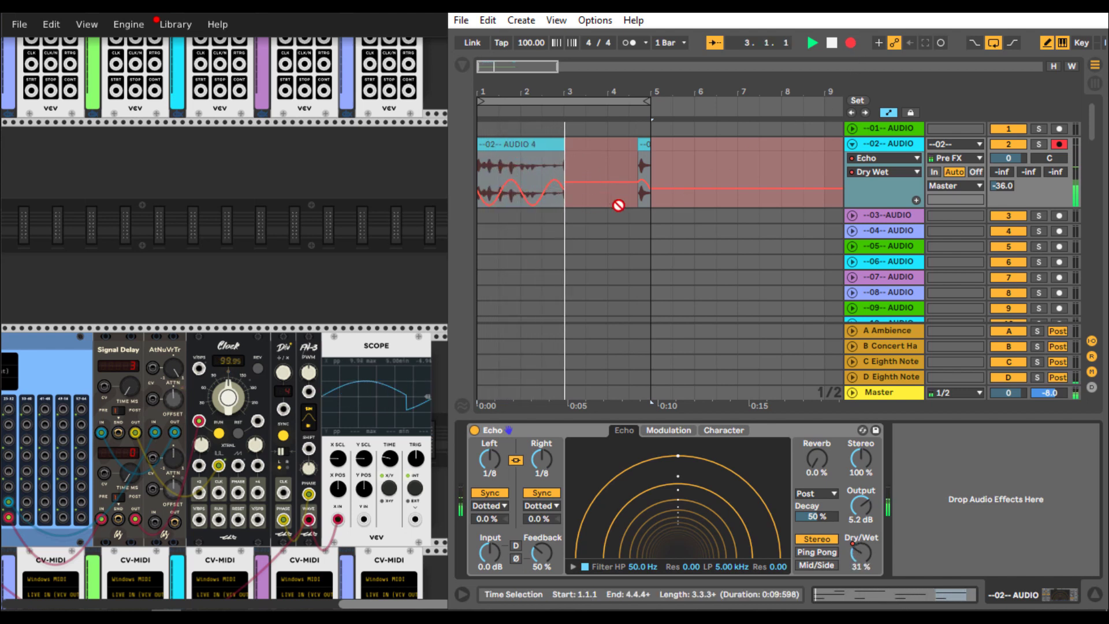
click(832, 41)
drag(501, 92, 504, 133)
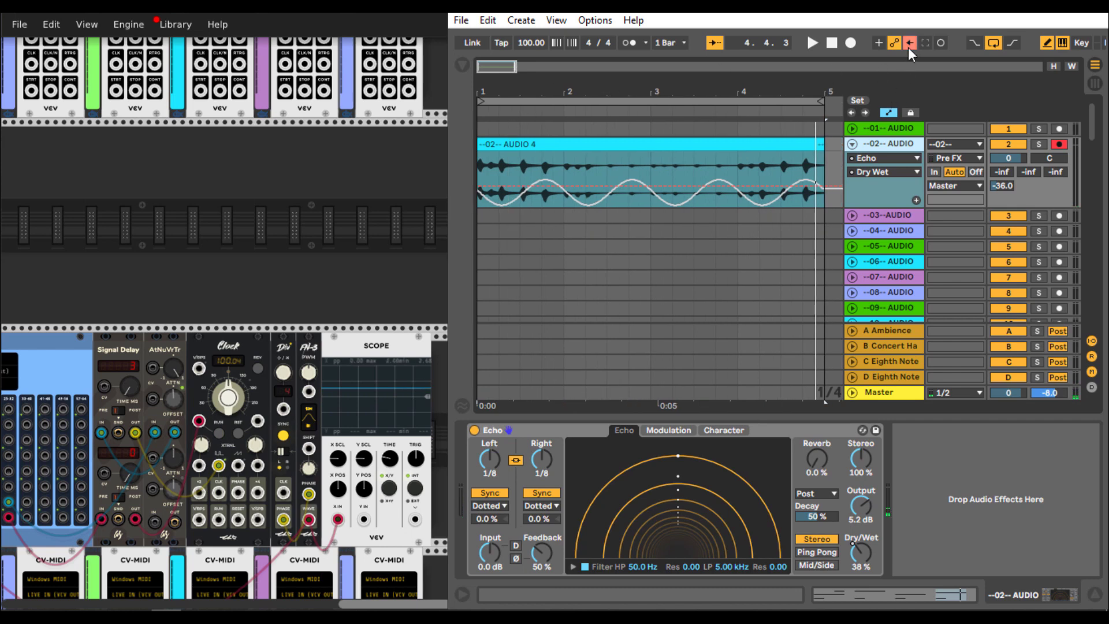
Step: Switch off the Automation Recorder on the --02-- track and re-enable the recorded Dry/Wet automation
scroll(918, 225, down, 10)
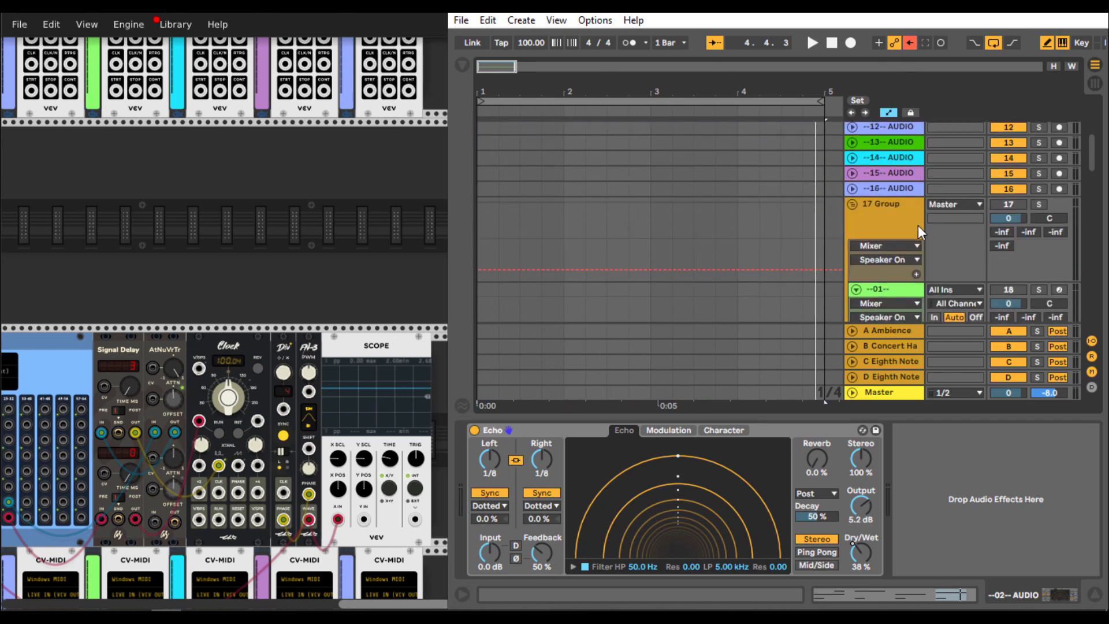
click(896, 131)
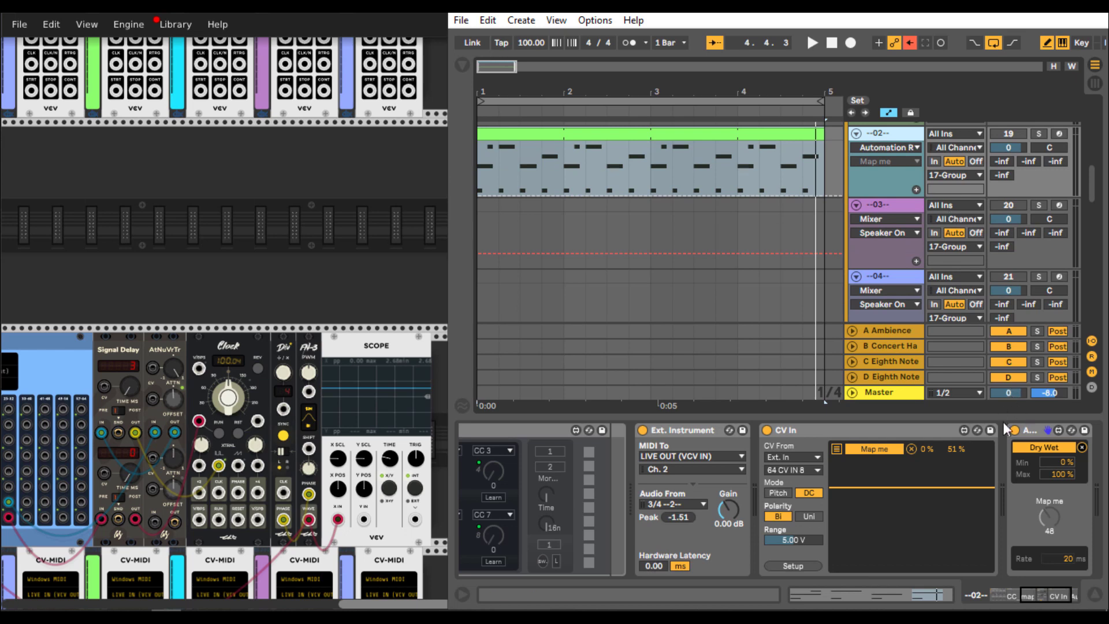
scroll(945, 174, up, 10)
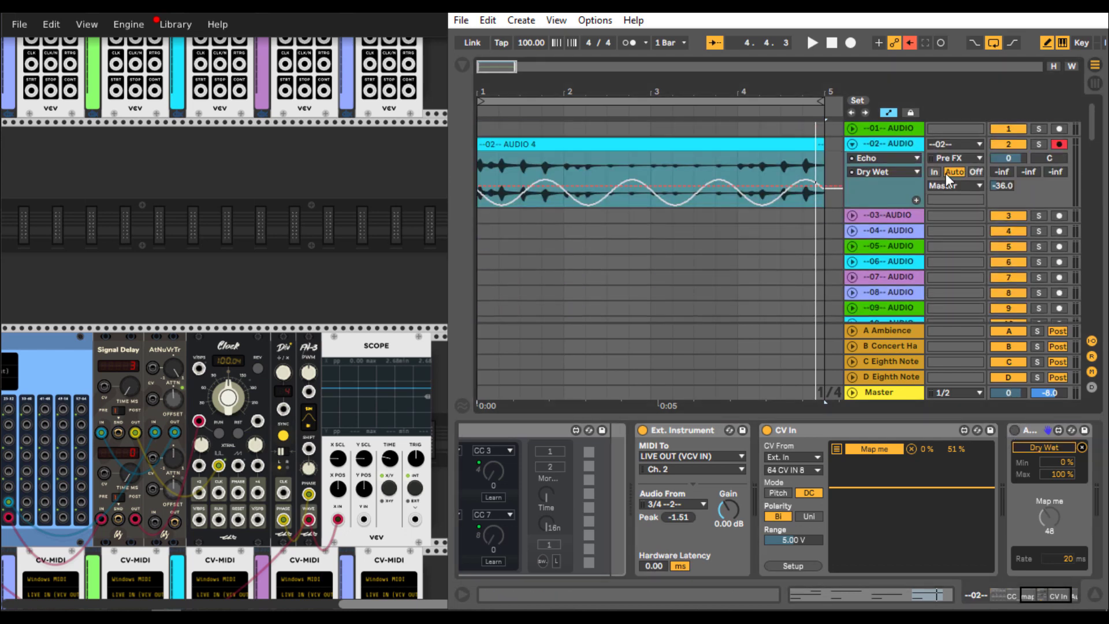
click(910, 43)
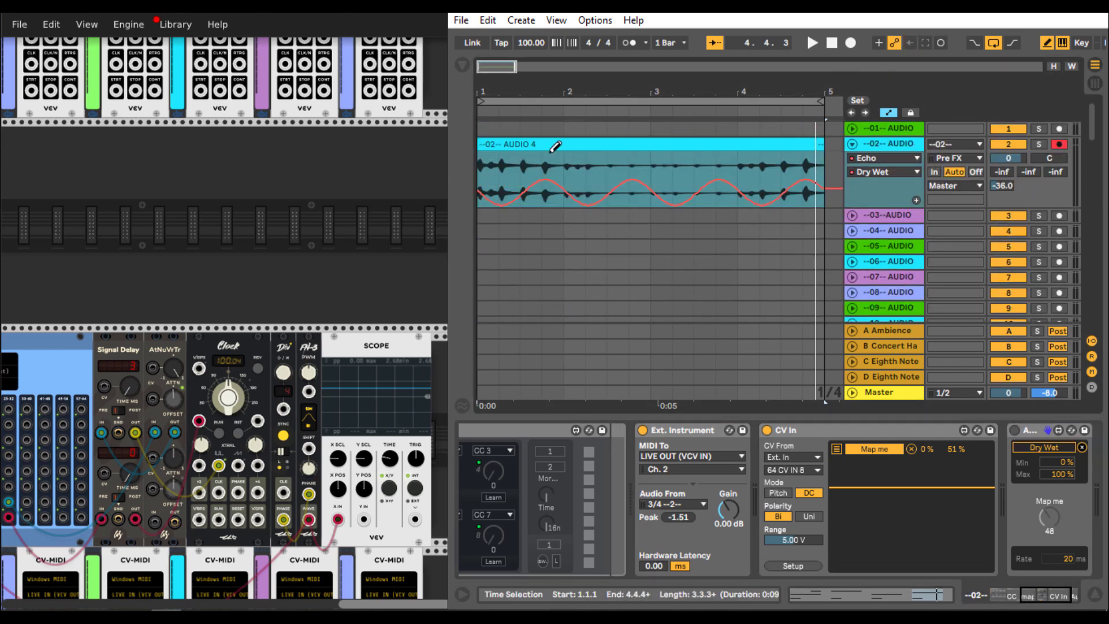
Step: Turn off draw mode and simplify the Dry/Wet envelope over bars 1 to 5 of the --02-- AUDIO recording
mouse_move(548, 91)
mouse_down()
mouse_move(548, 145)
mouse_move(549, 91)
mouse_up()
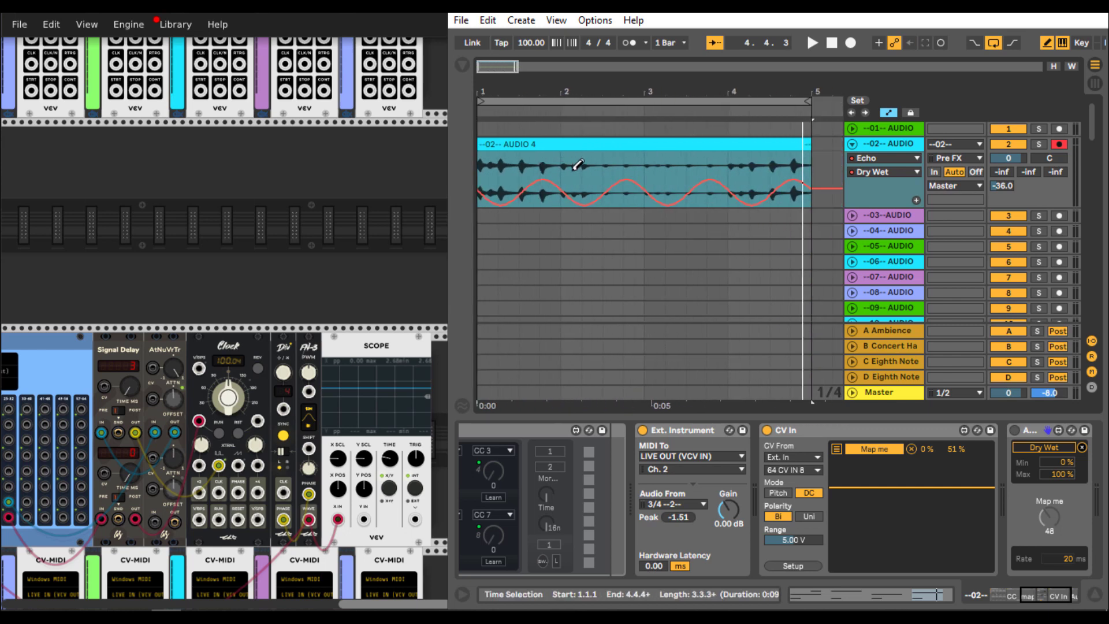
right_click(602, 165)
click(591, 169)
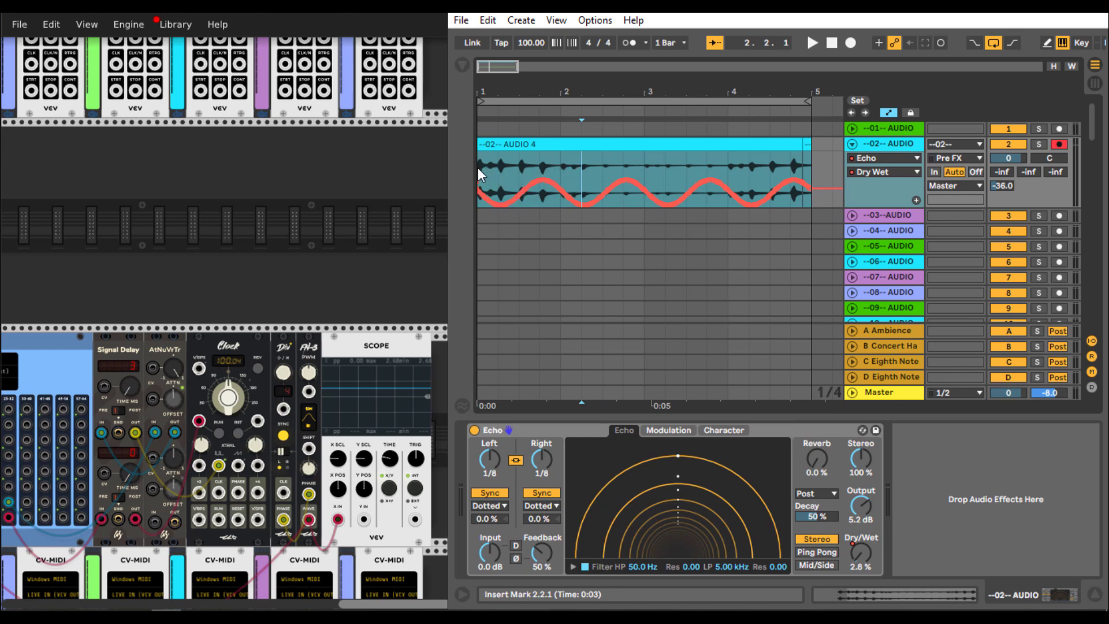
drag(478, 168, 782, 183)
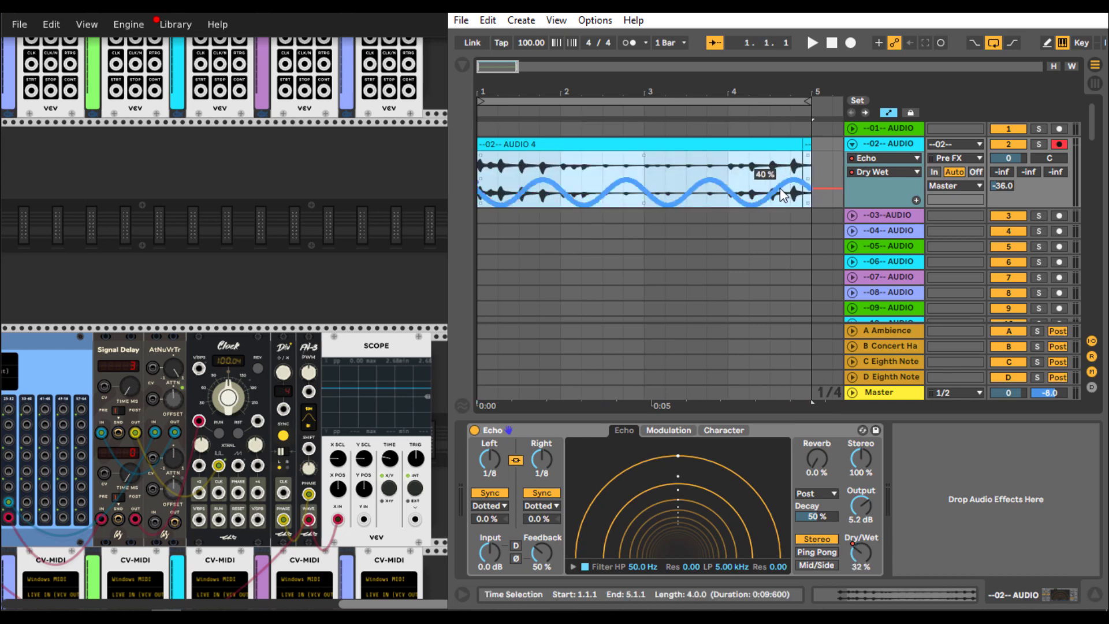
right_click(780, 189)
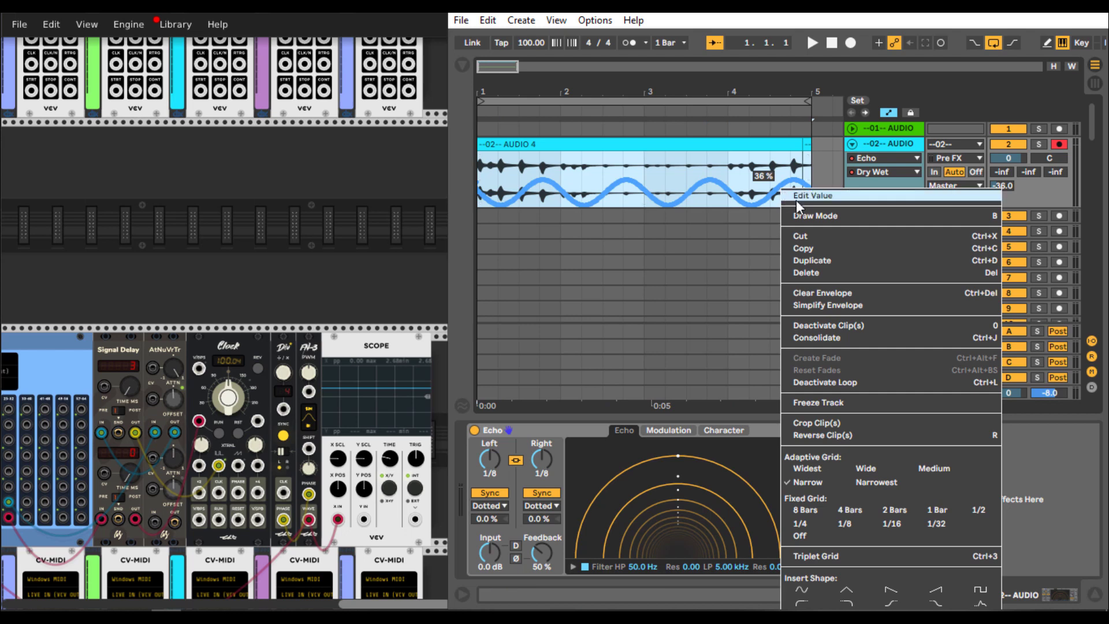
click(830, 306)
click(603, 173)
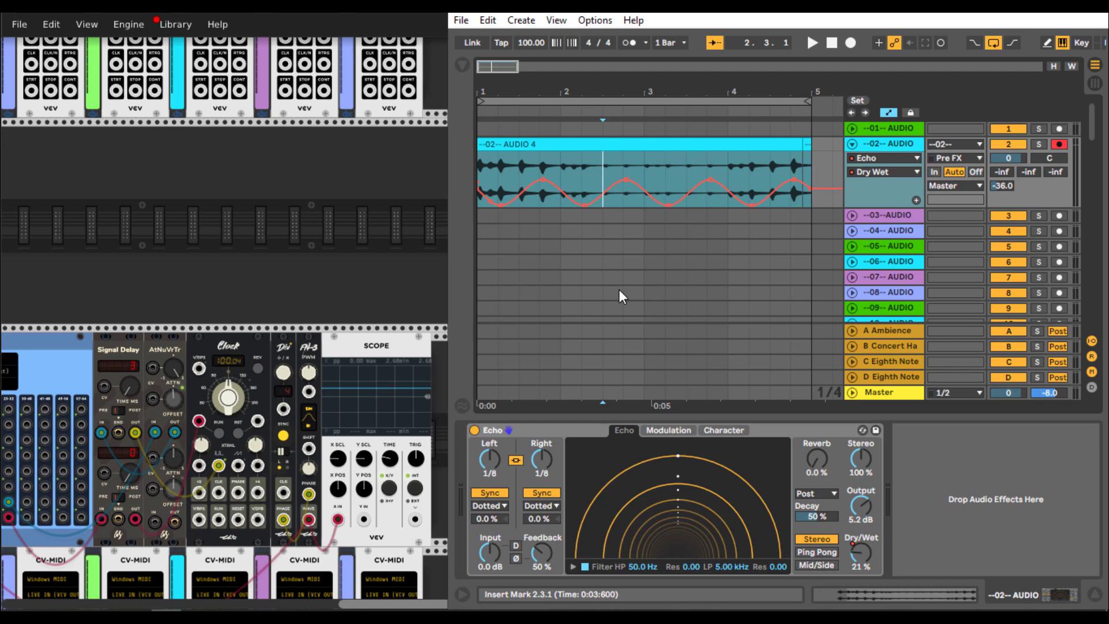
Step: Bring up the --02-- MIDI track and its device chain in the 17 Group
scroll(620, 281, down, 5)
scroll(622, 280, down, 5)
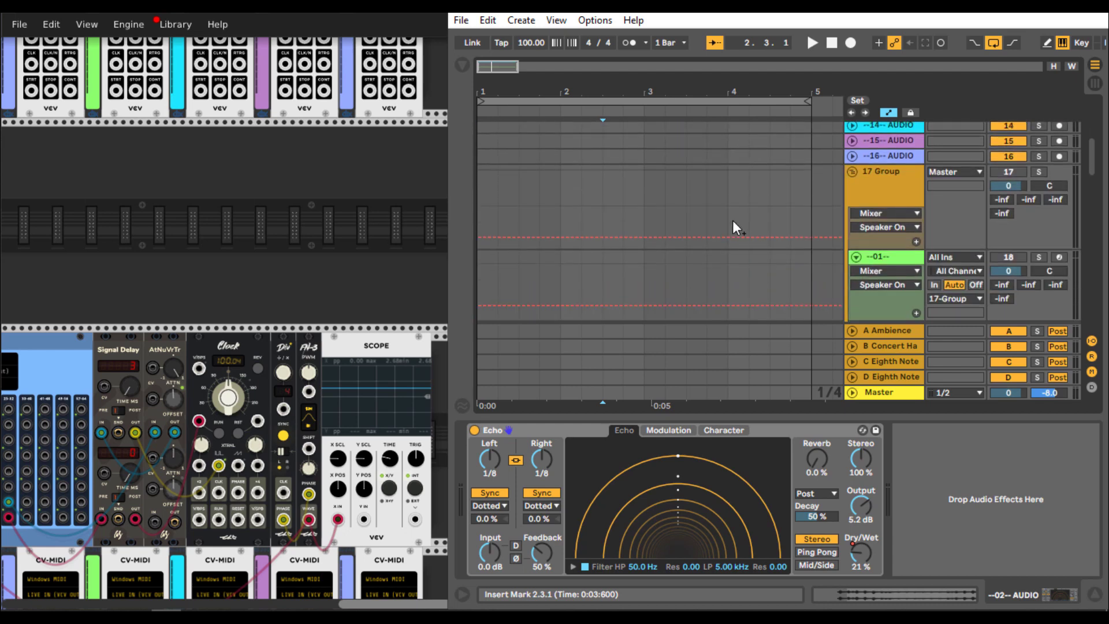
click(892, 220)
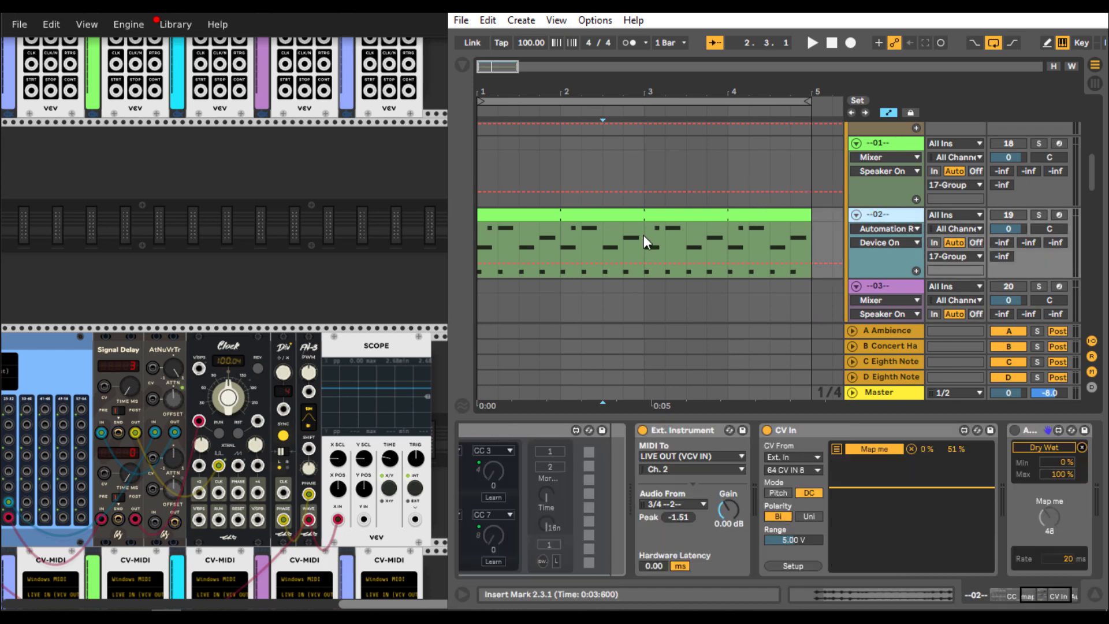